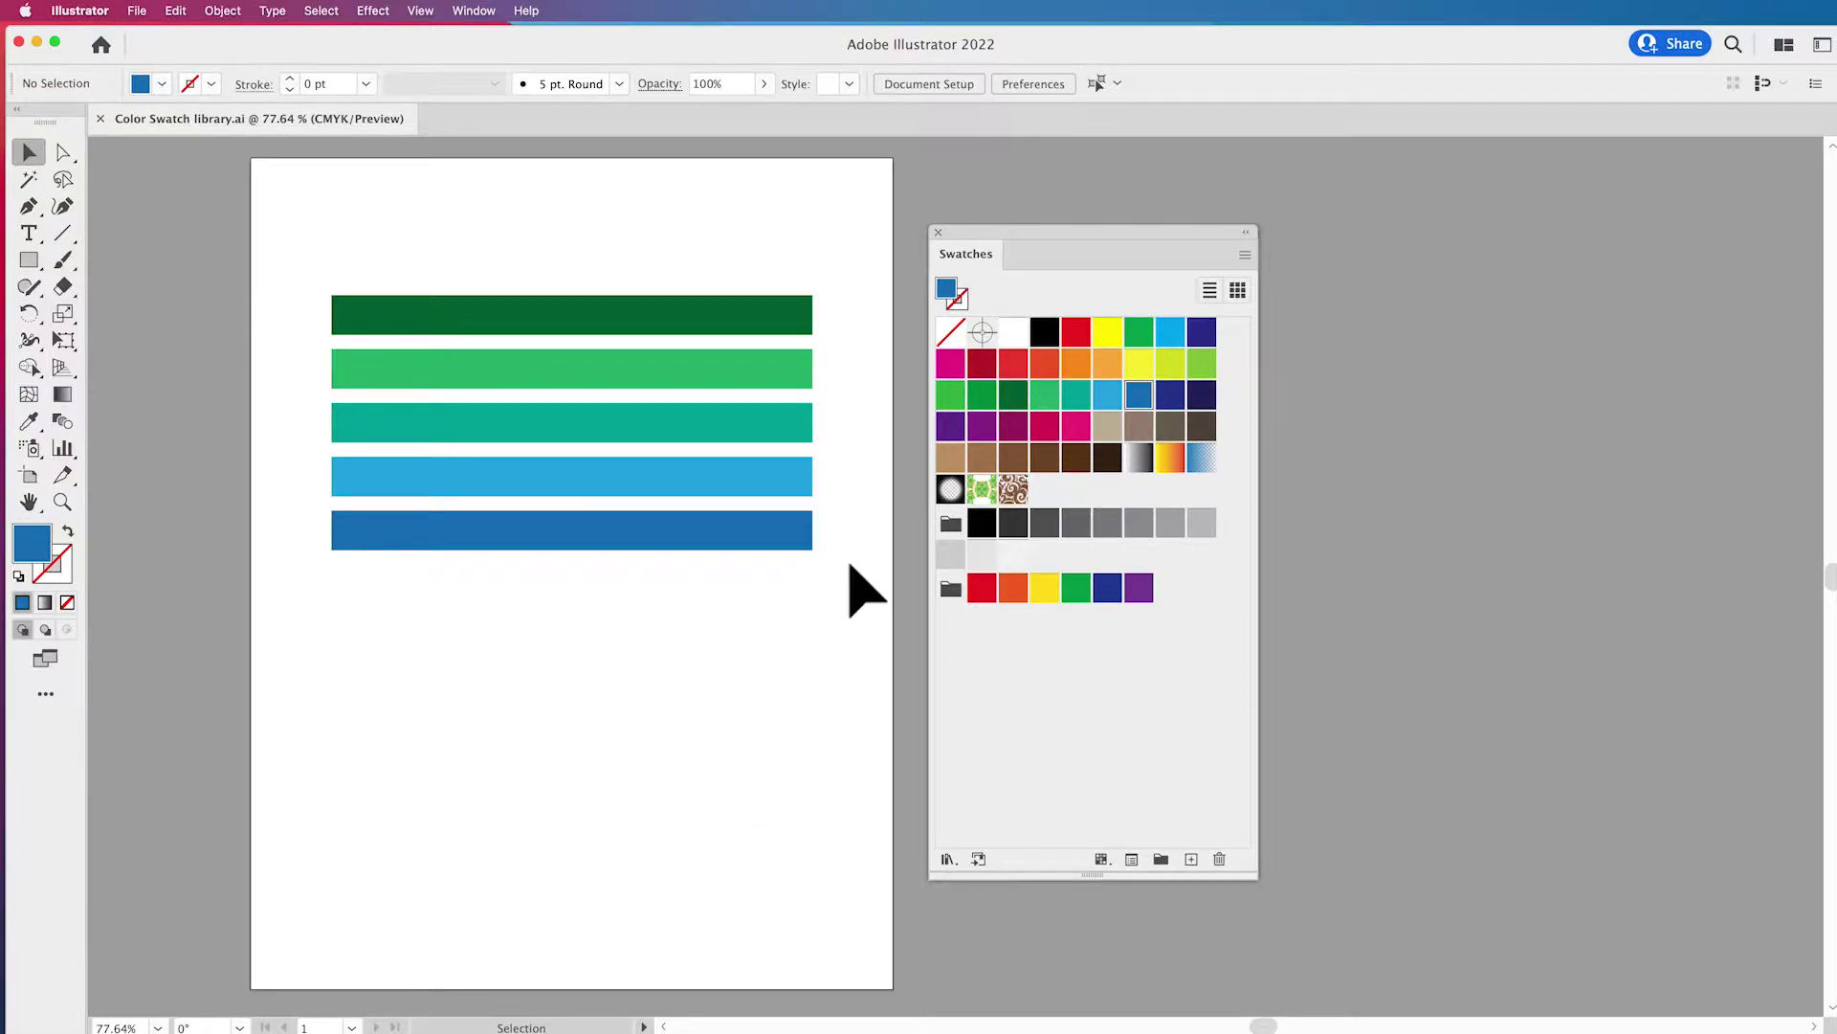
Glance at the panel list without choosing anything, then nudge the Swatches panel up and left.
left_click(476, 10)
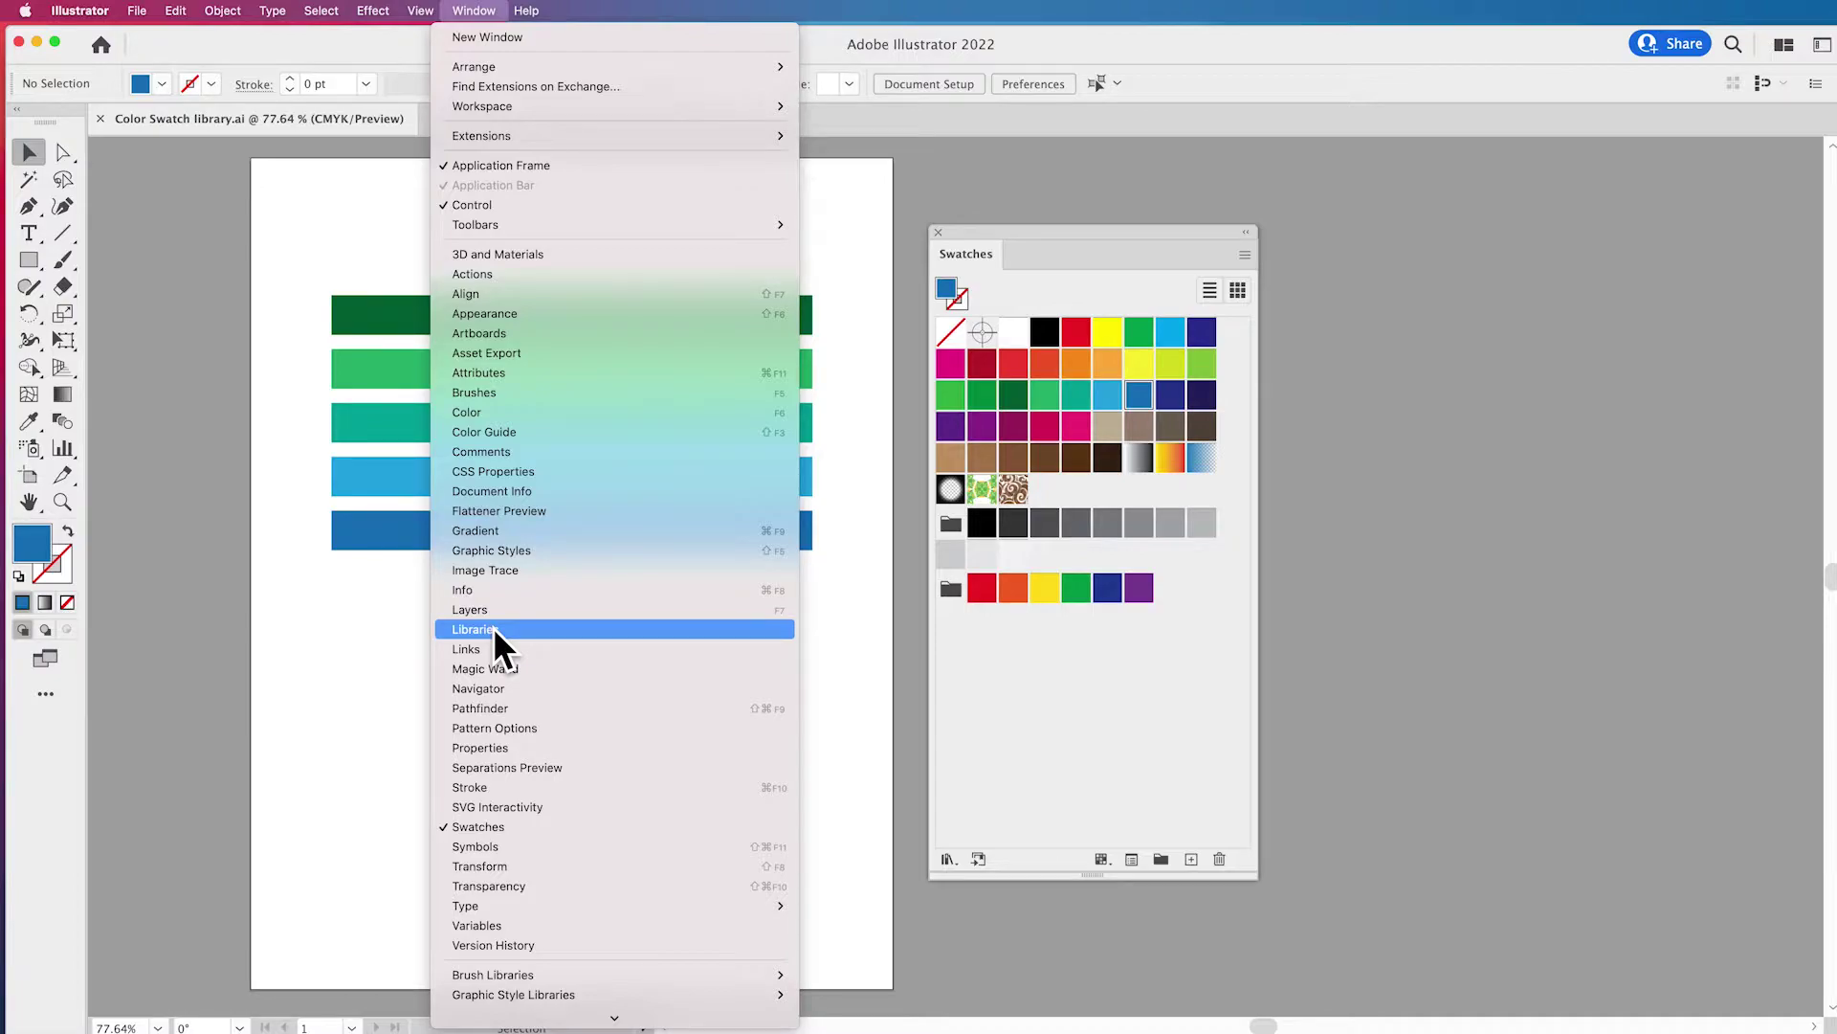
left_click(467, 8)
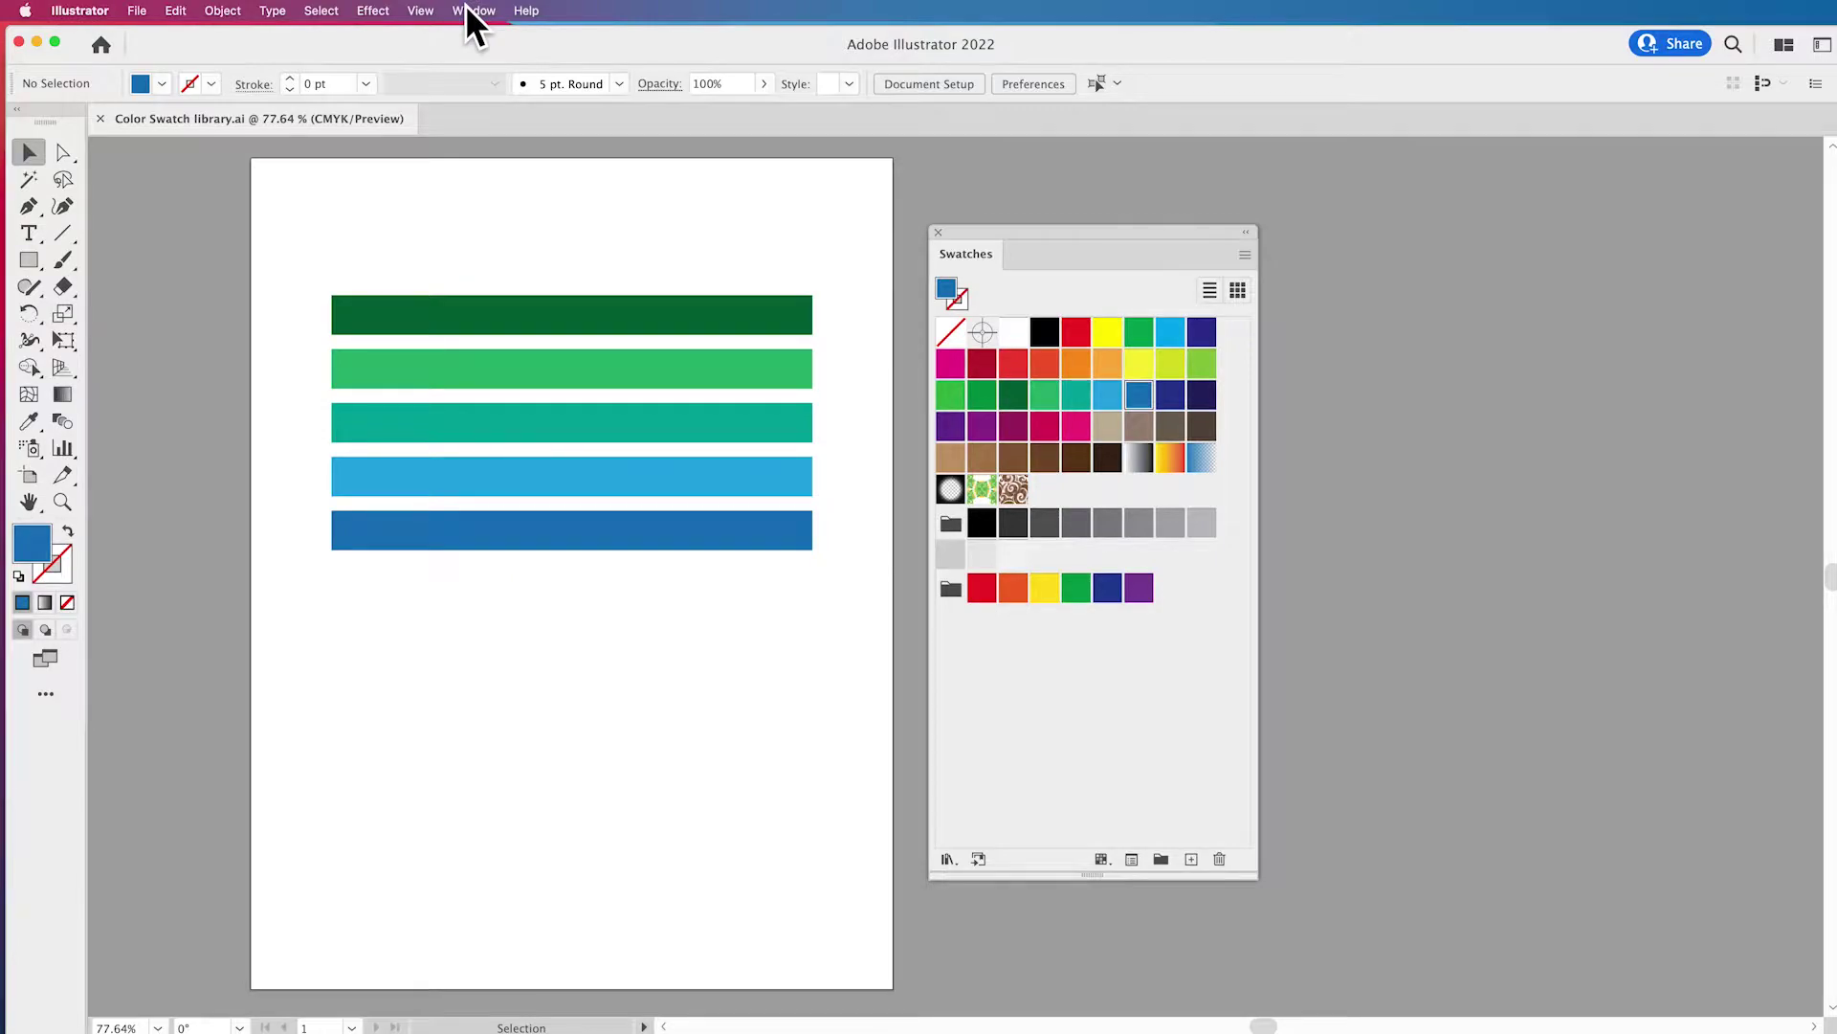
left_click_drag(1002, 233, 989, 215)
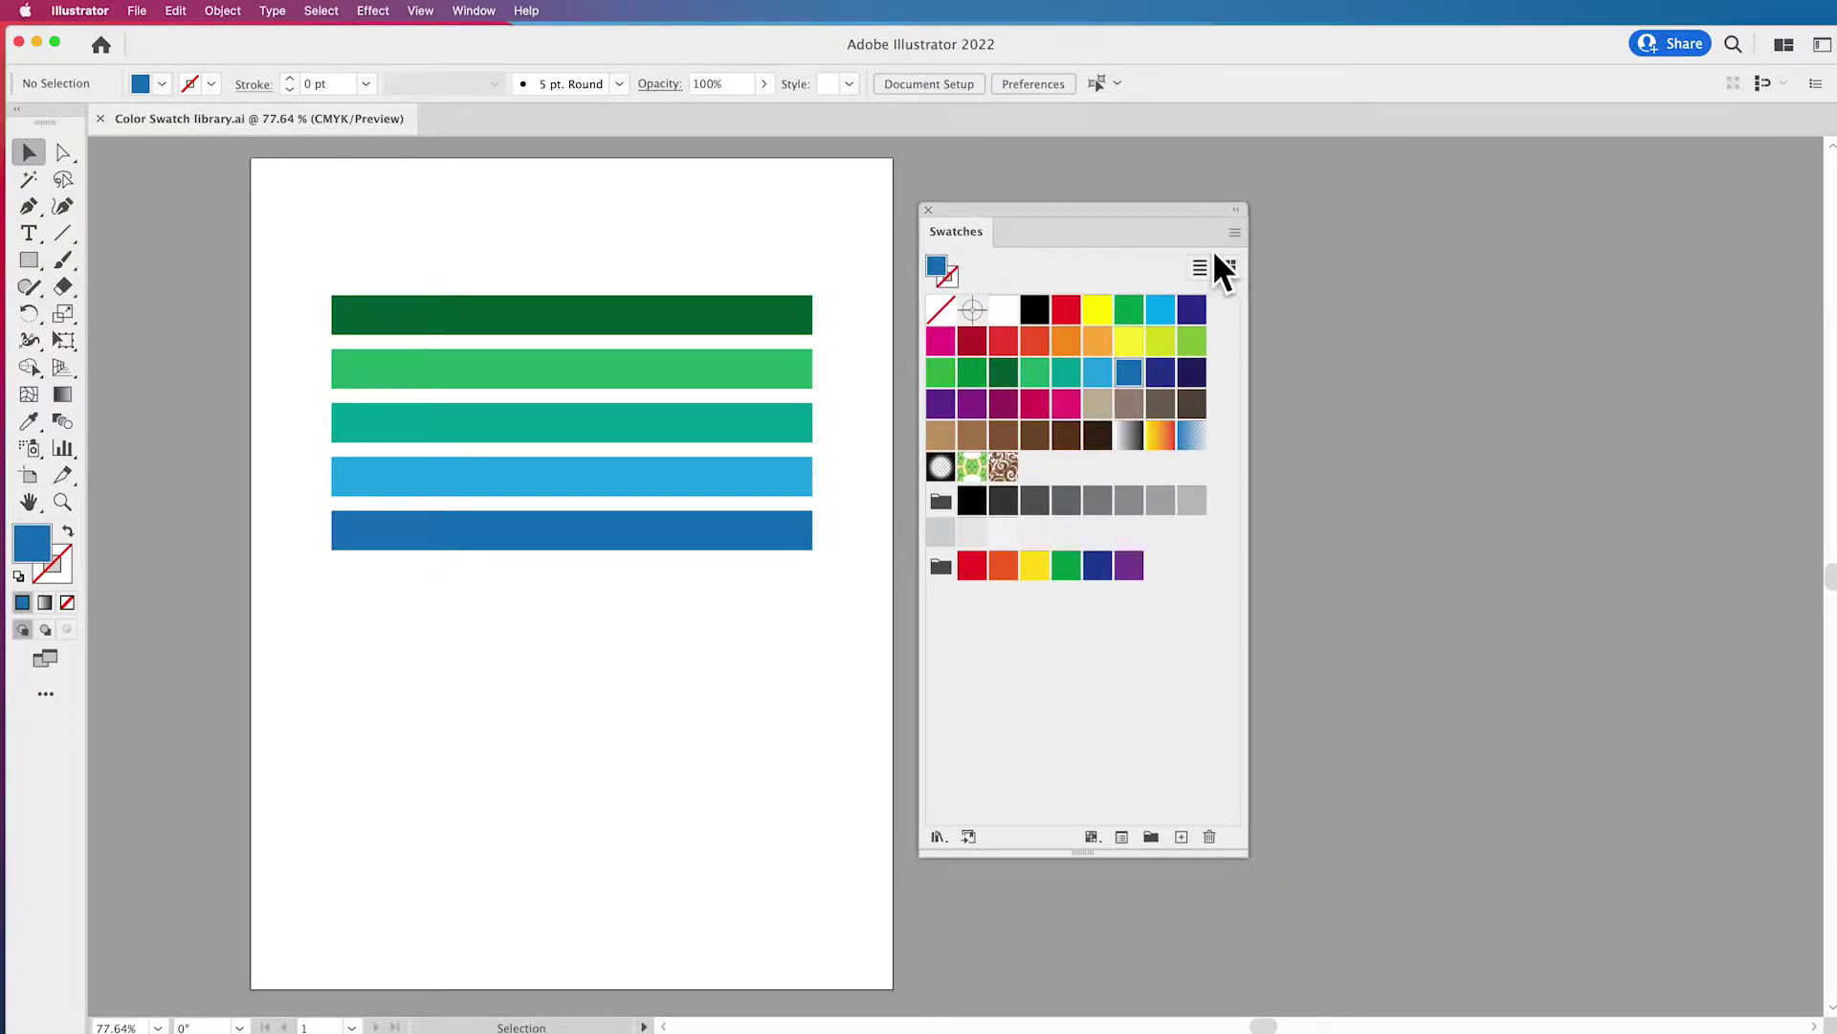
Browse the Swatches flyout menu's Open Swatch Library entry, then close the menu.
left_click(1233, 232)
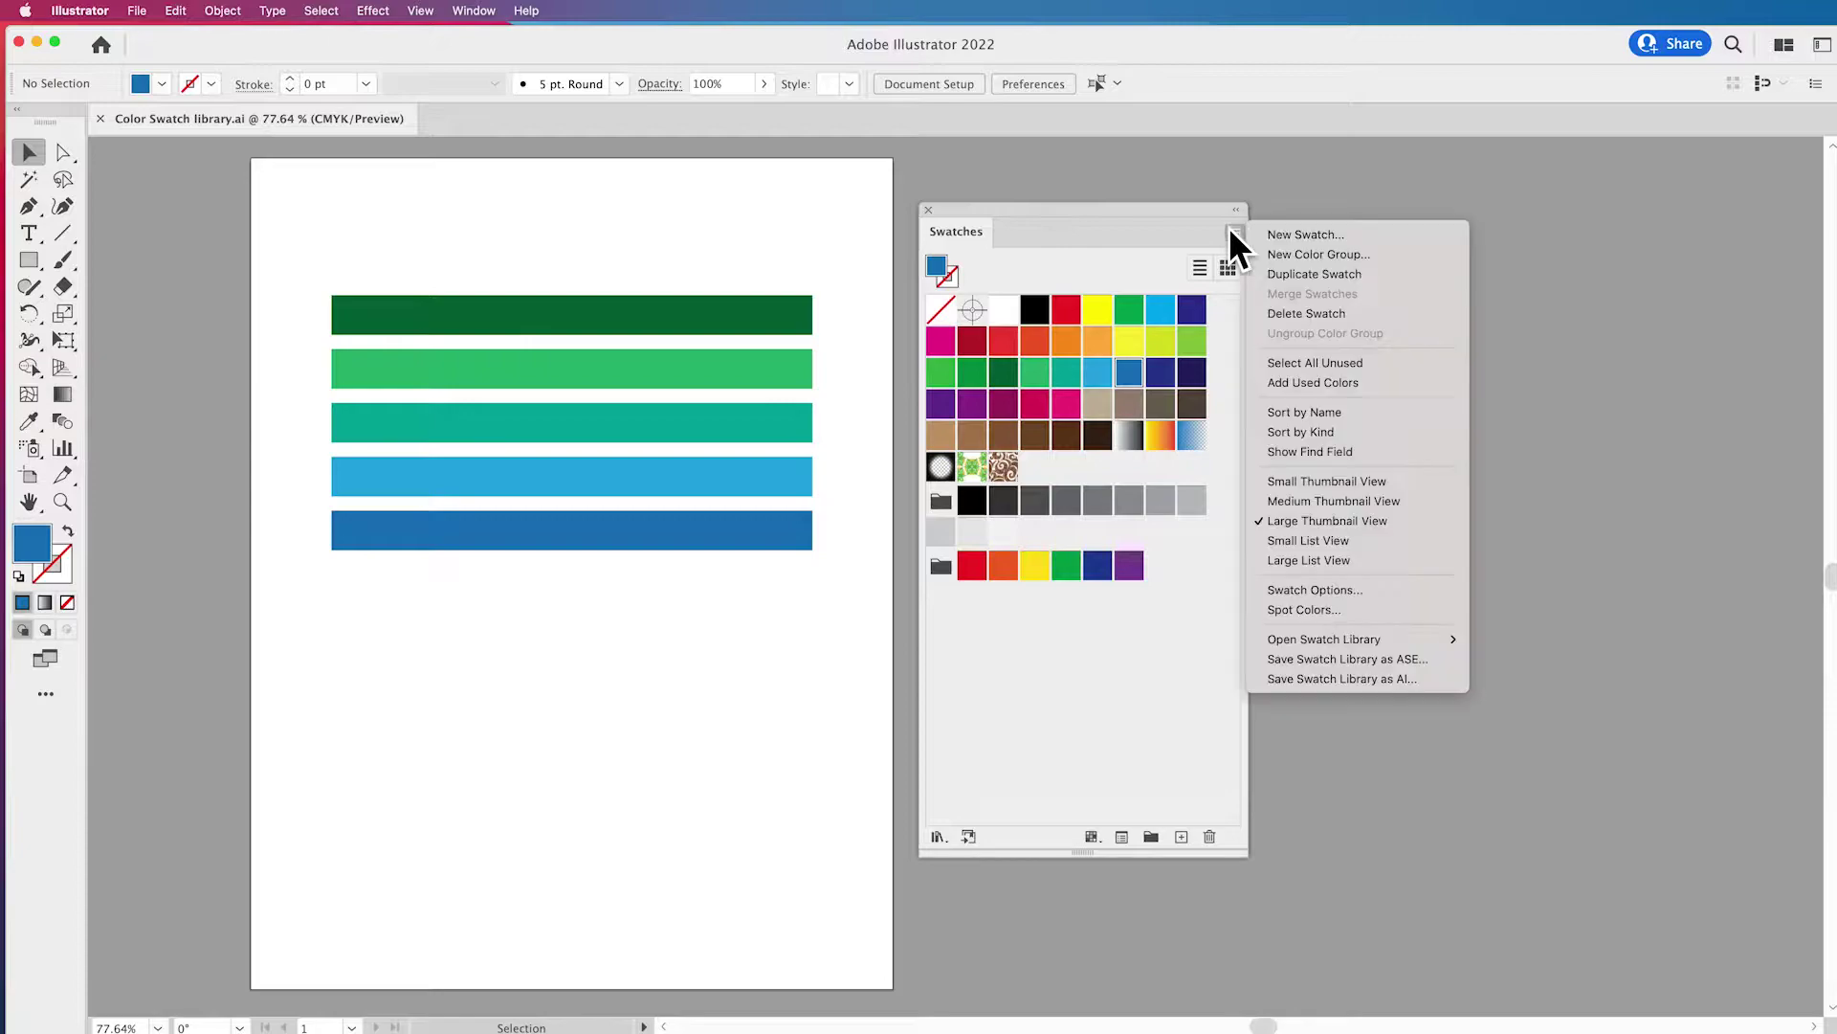
left_click(1143, 233)
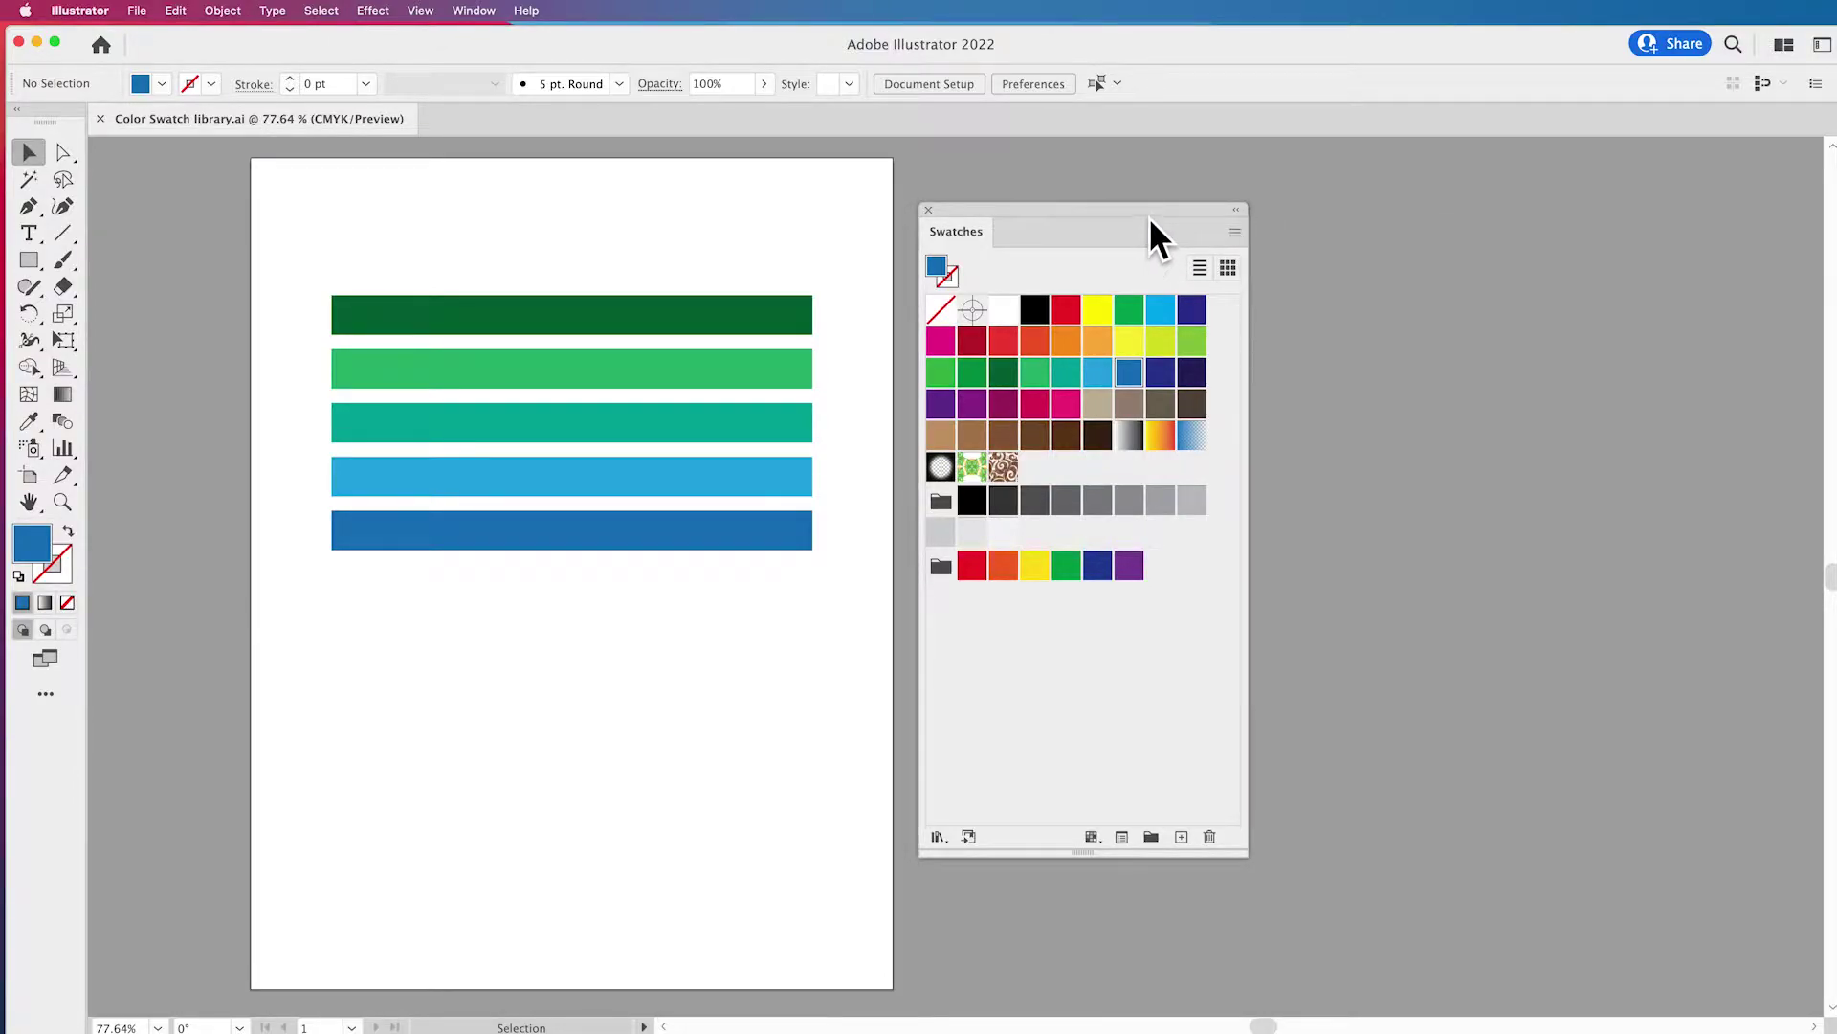
left_click(1234, 233)
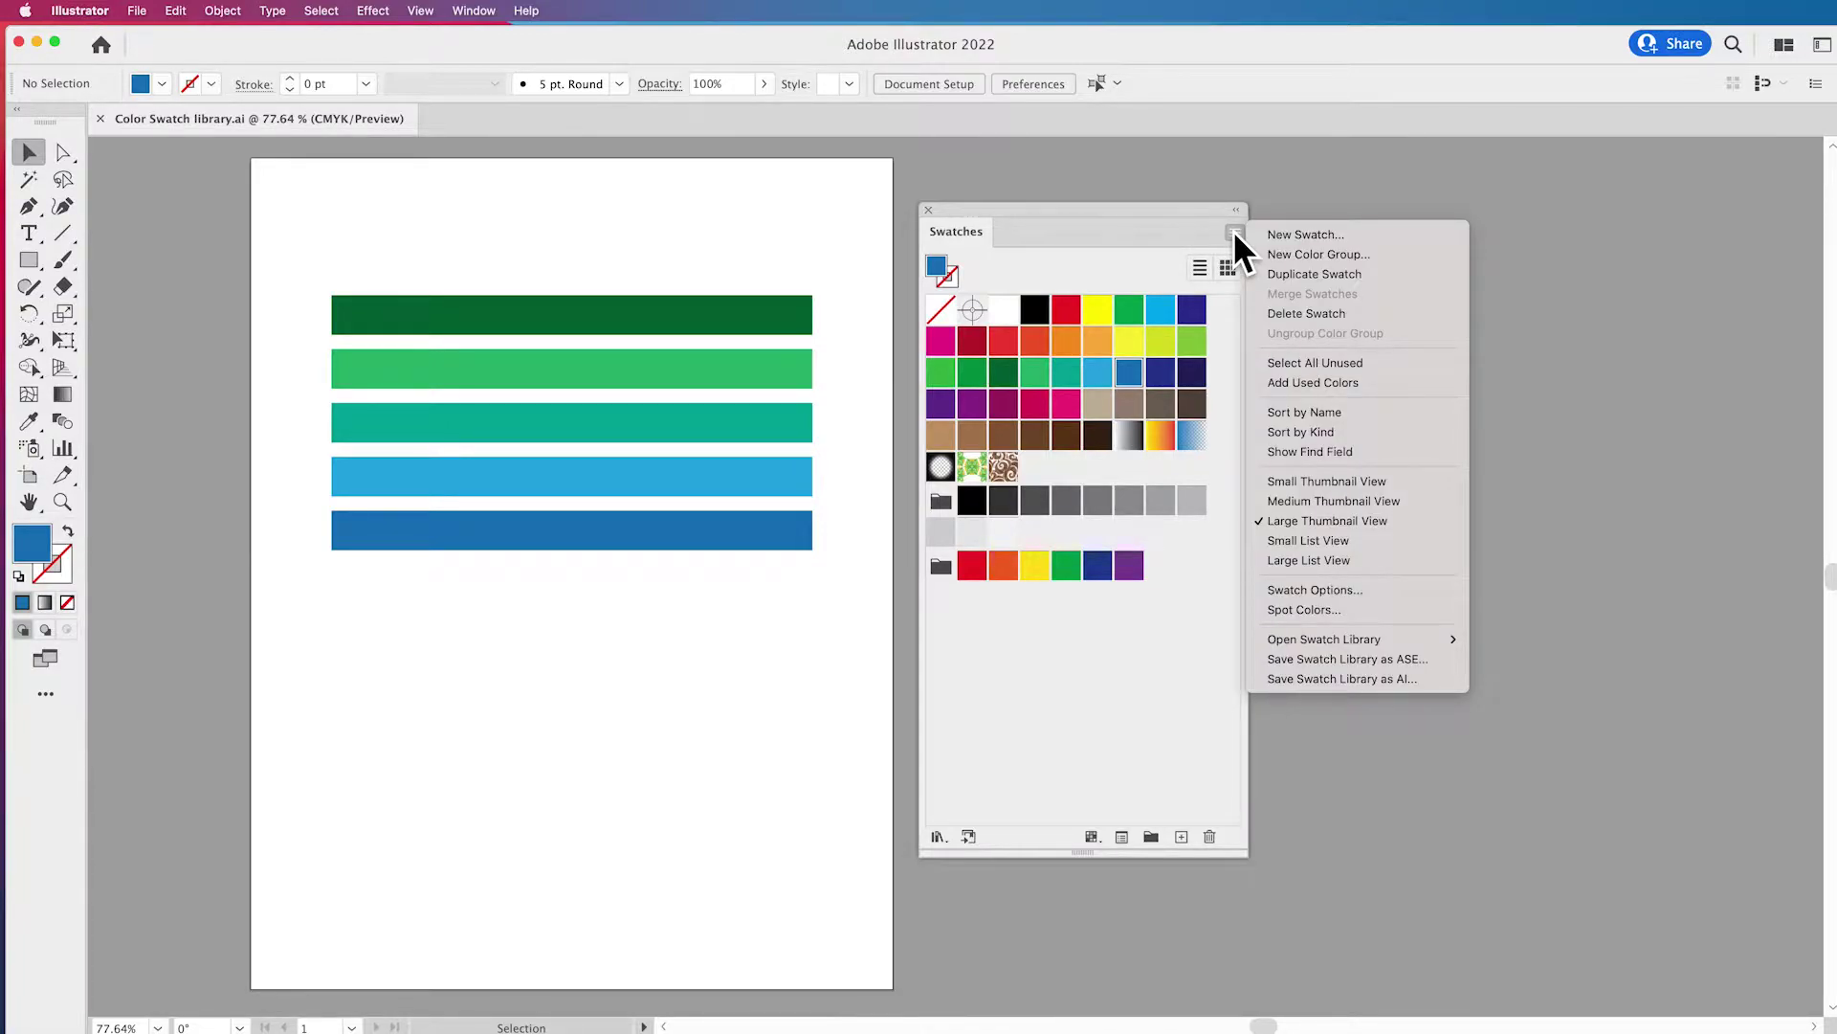
mouse_move(1327, 639)
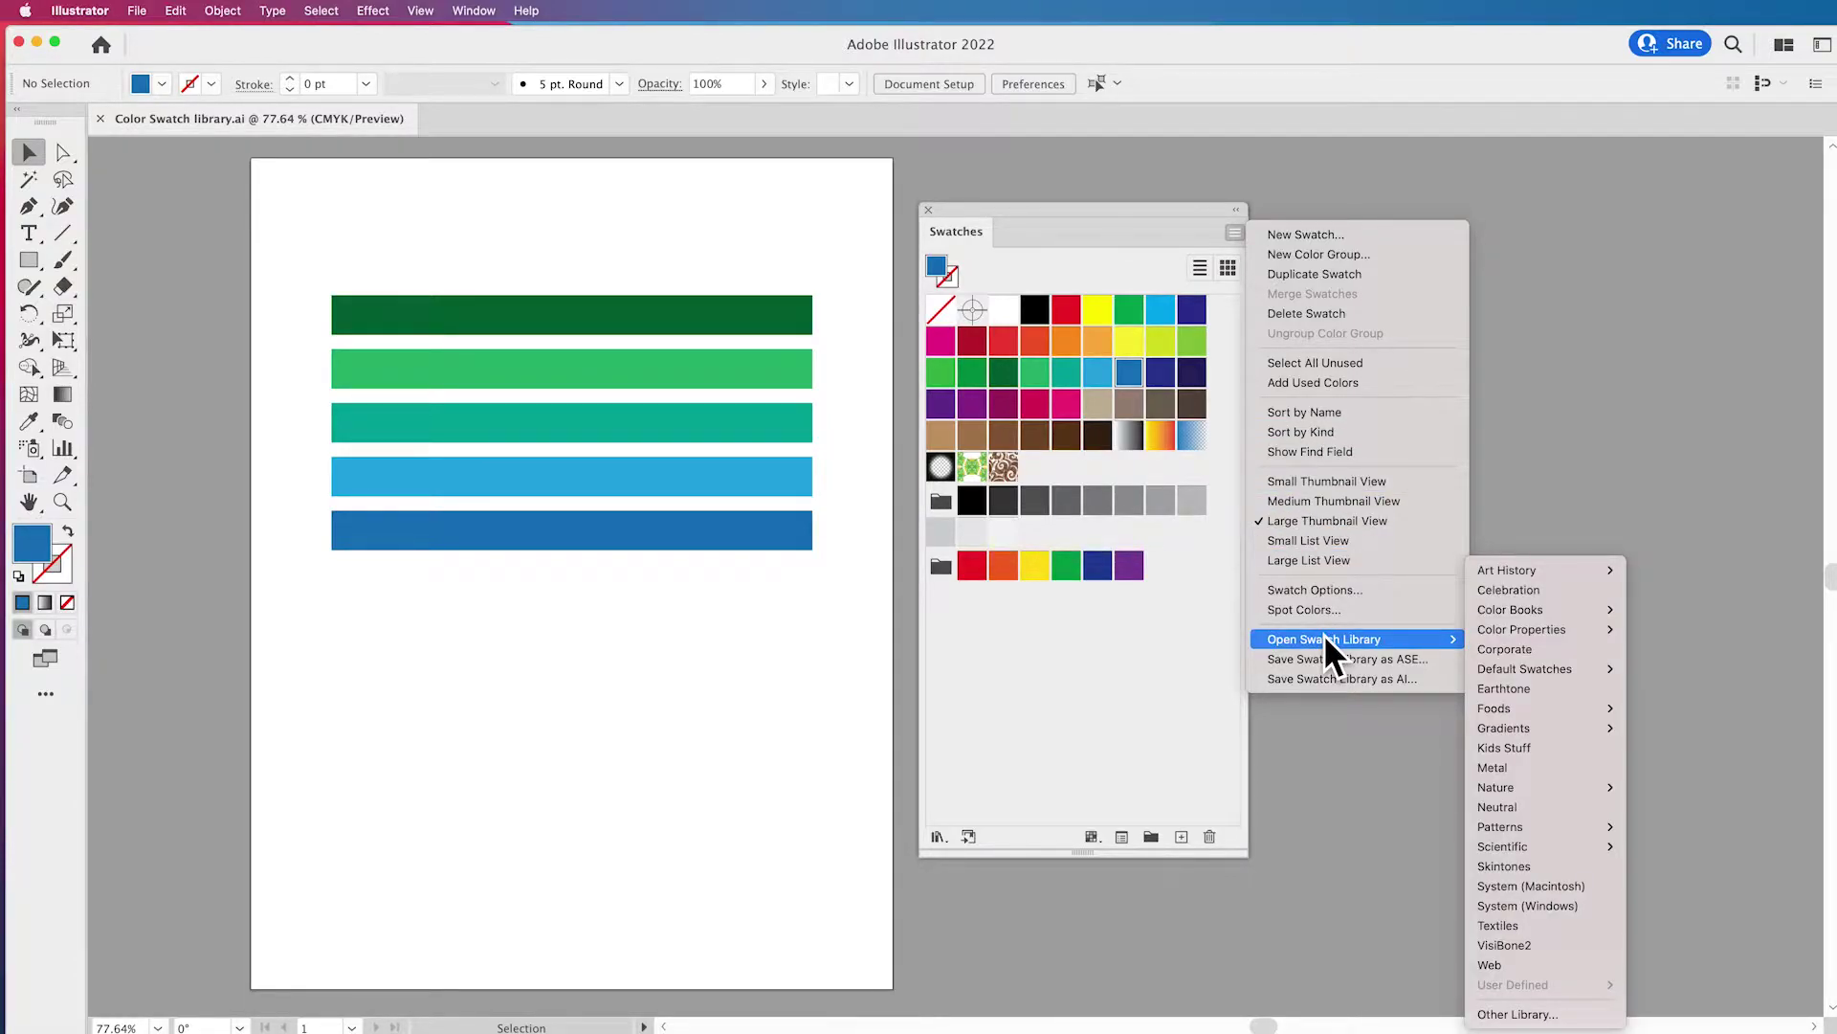
left_click(1073, 737)
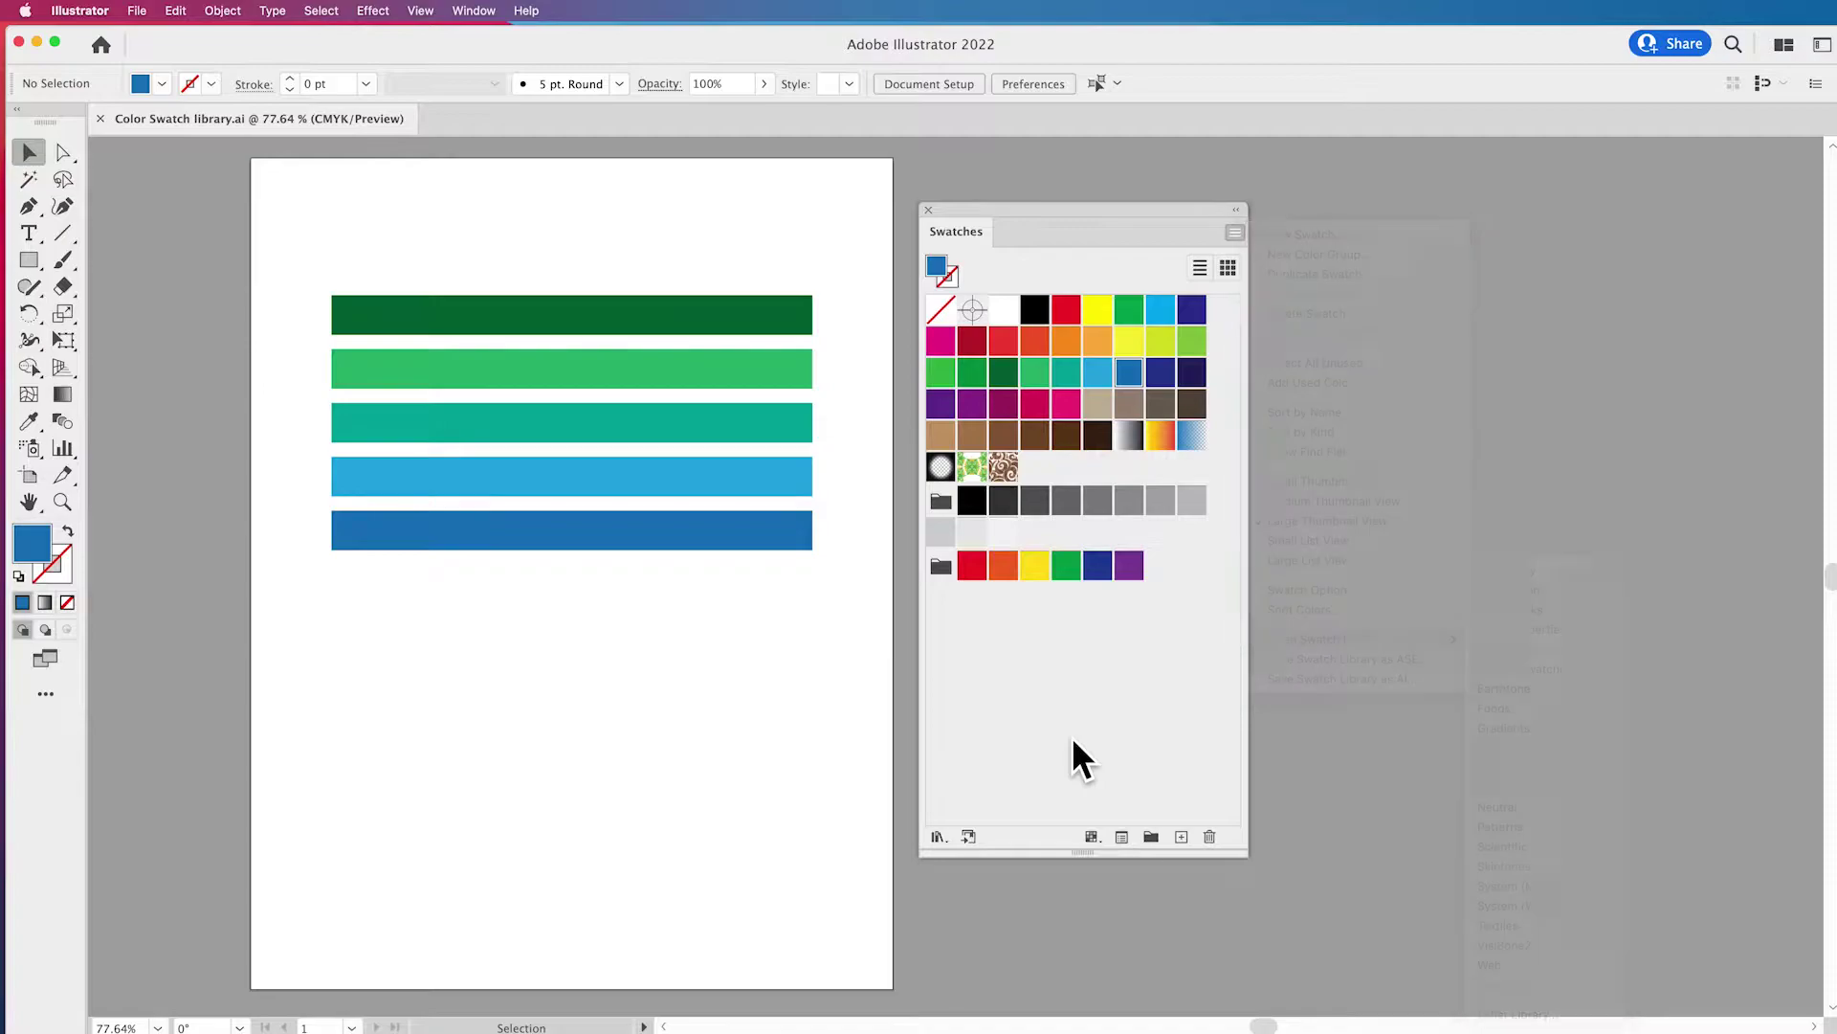
Browse the Swatch Libraries menu through Art History and Color Properties, then open Nature › Landscape.
left_click(938, 836)
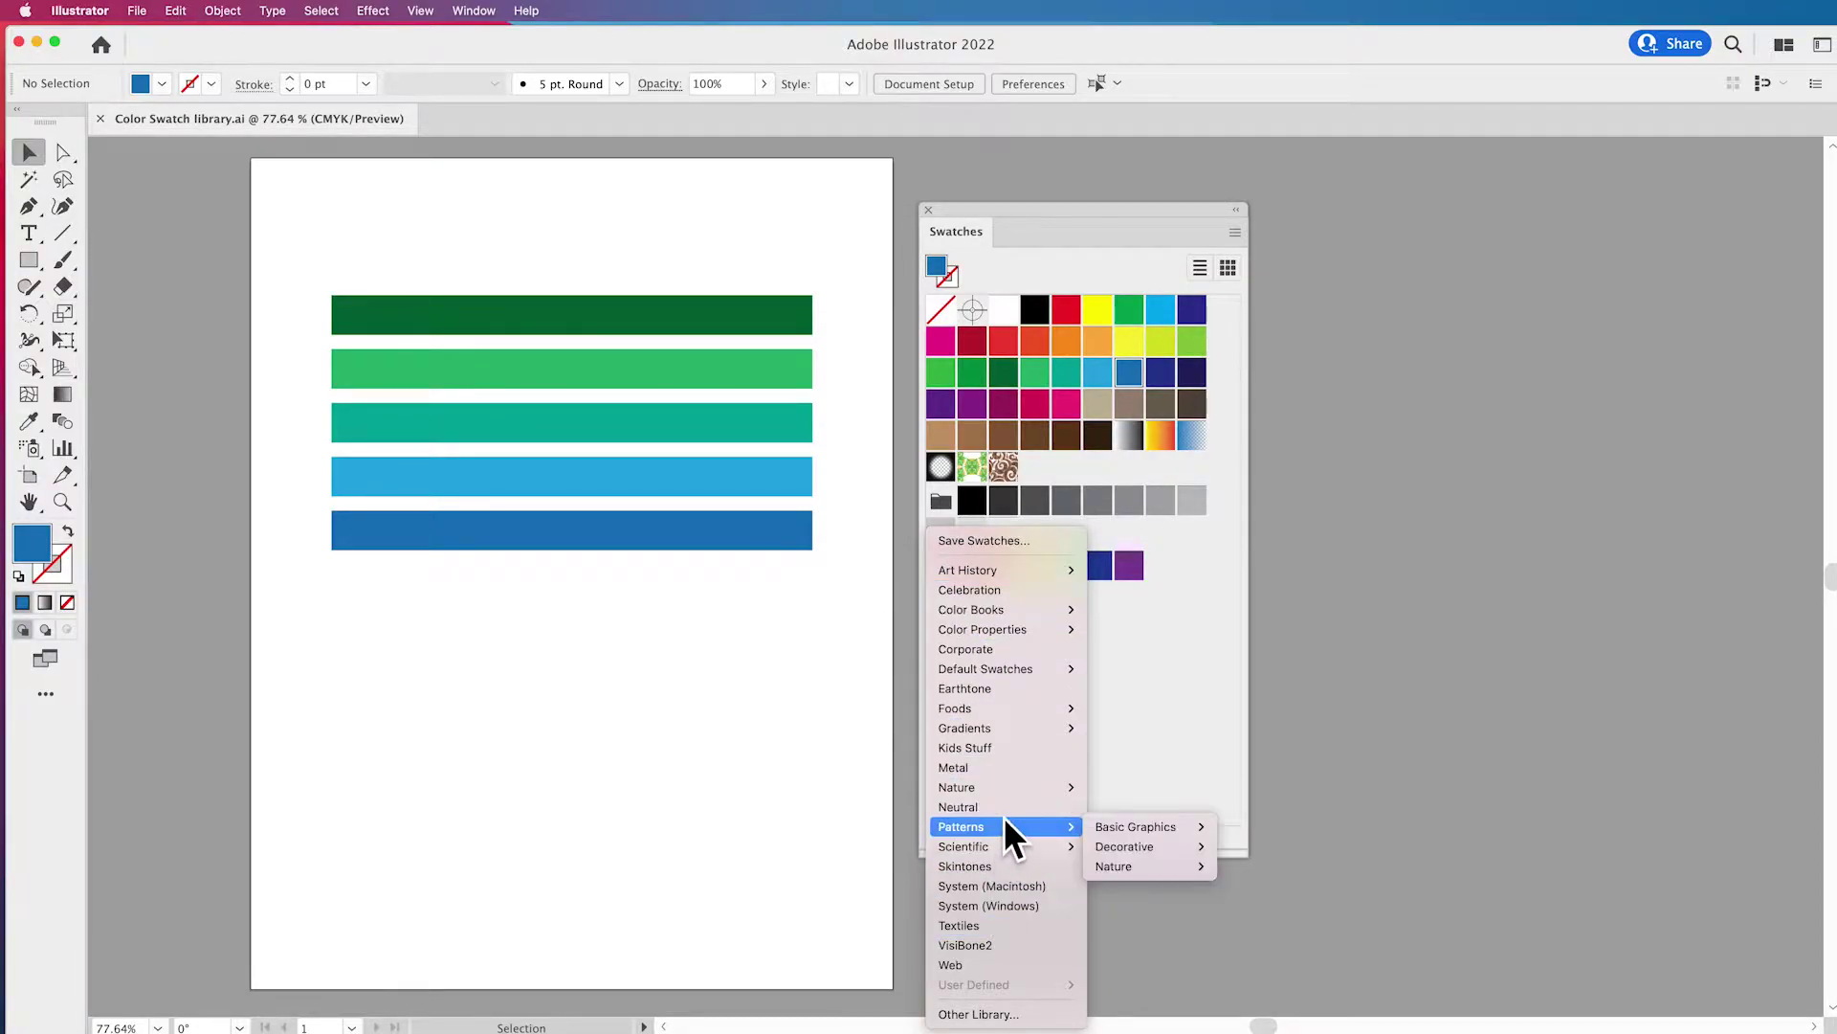
mouse_move(1015, 792)
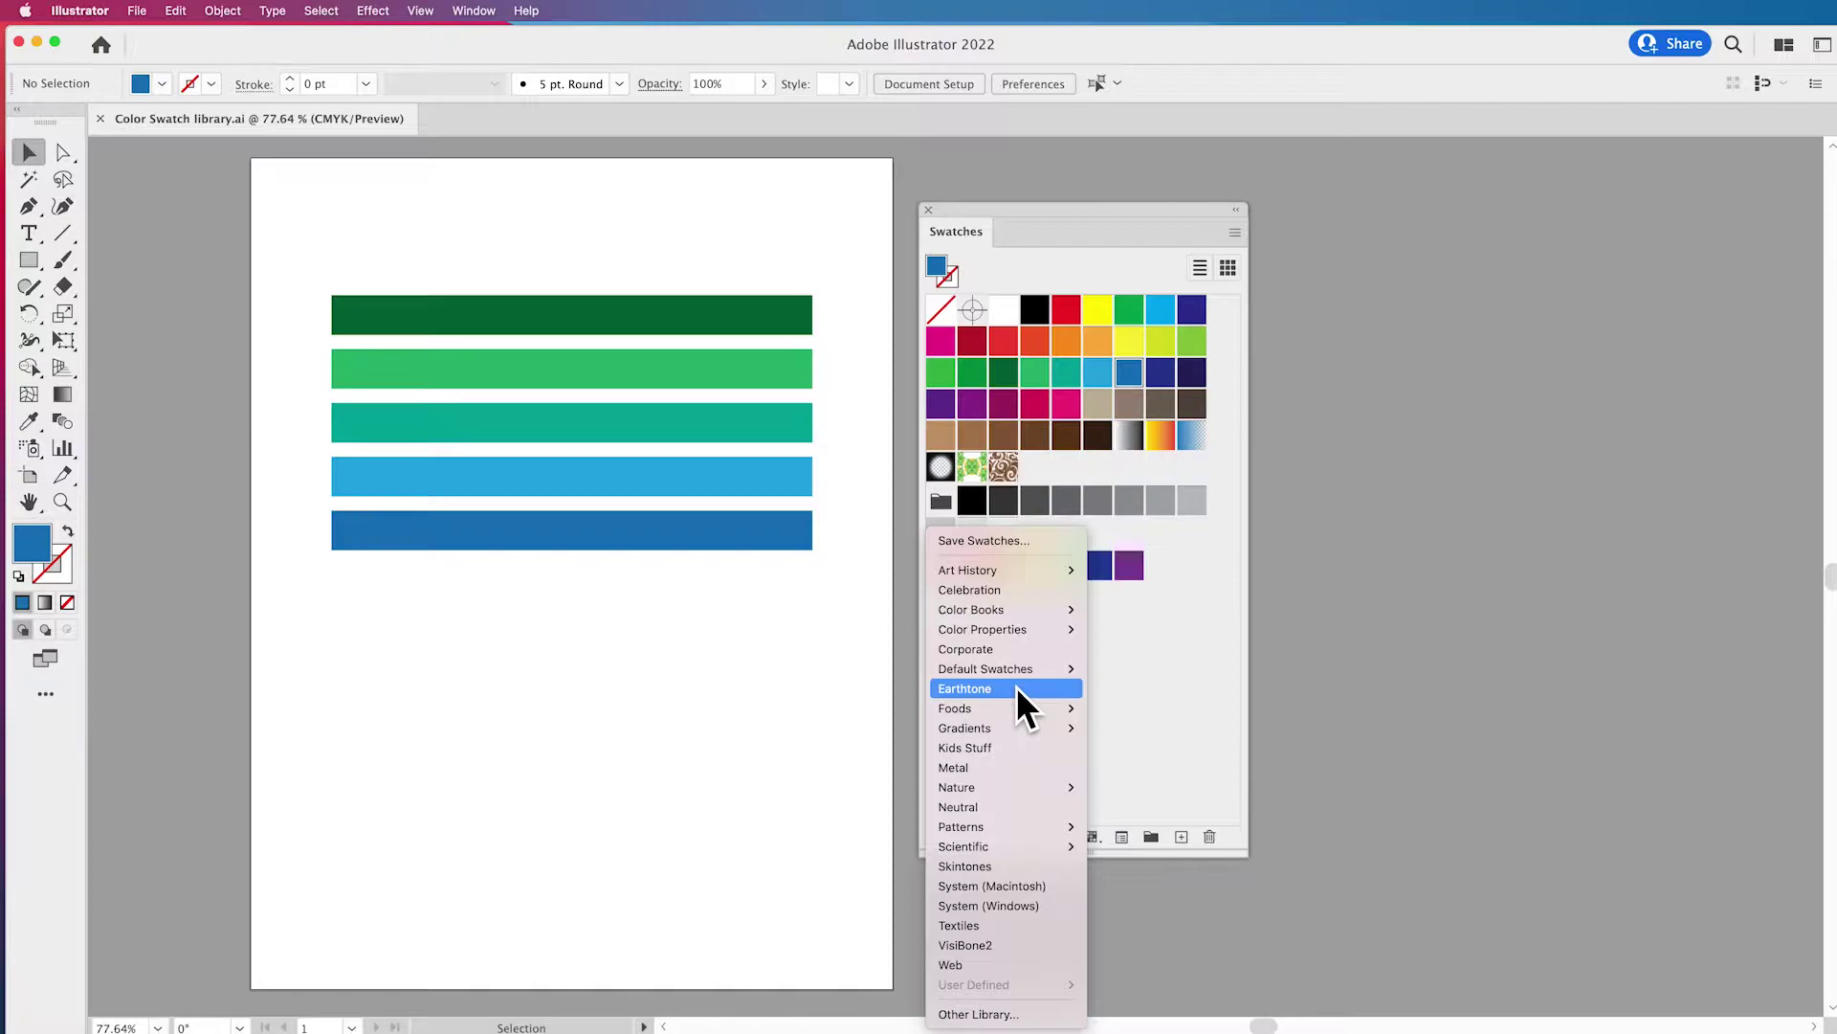
mouse_move(1007, 570)
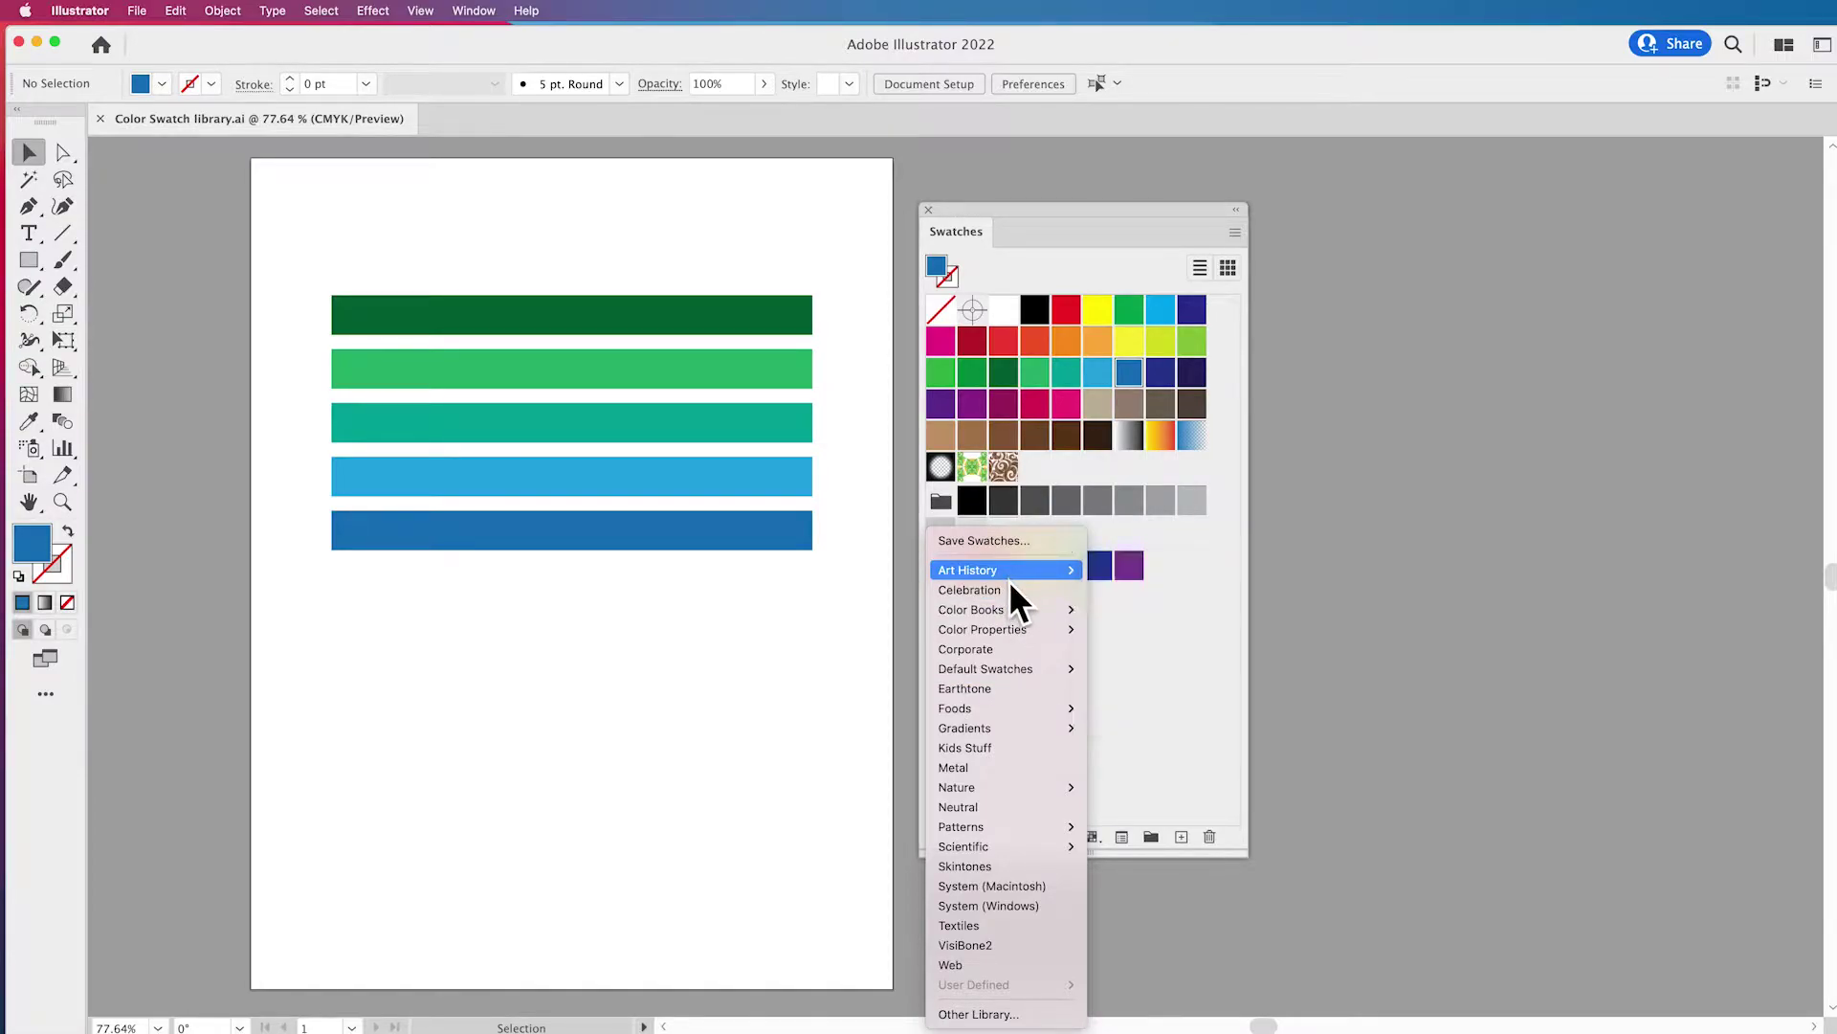
mouse_move(1012, 628)
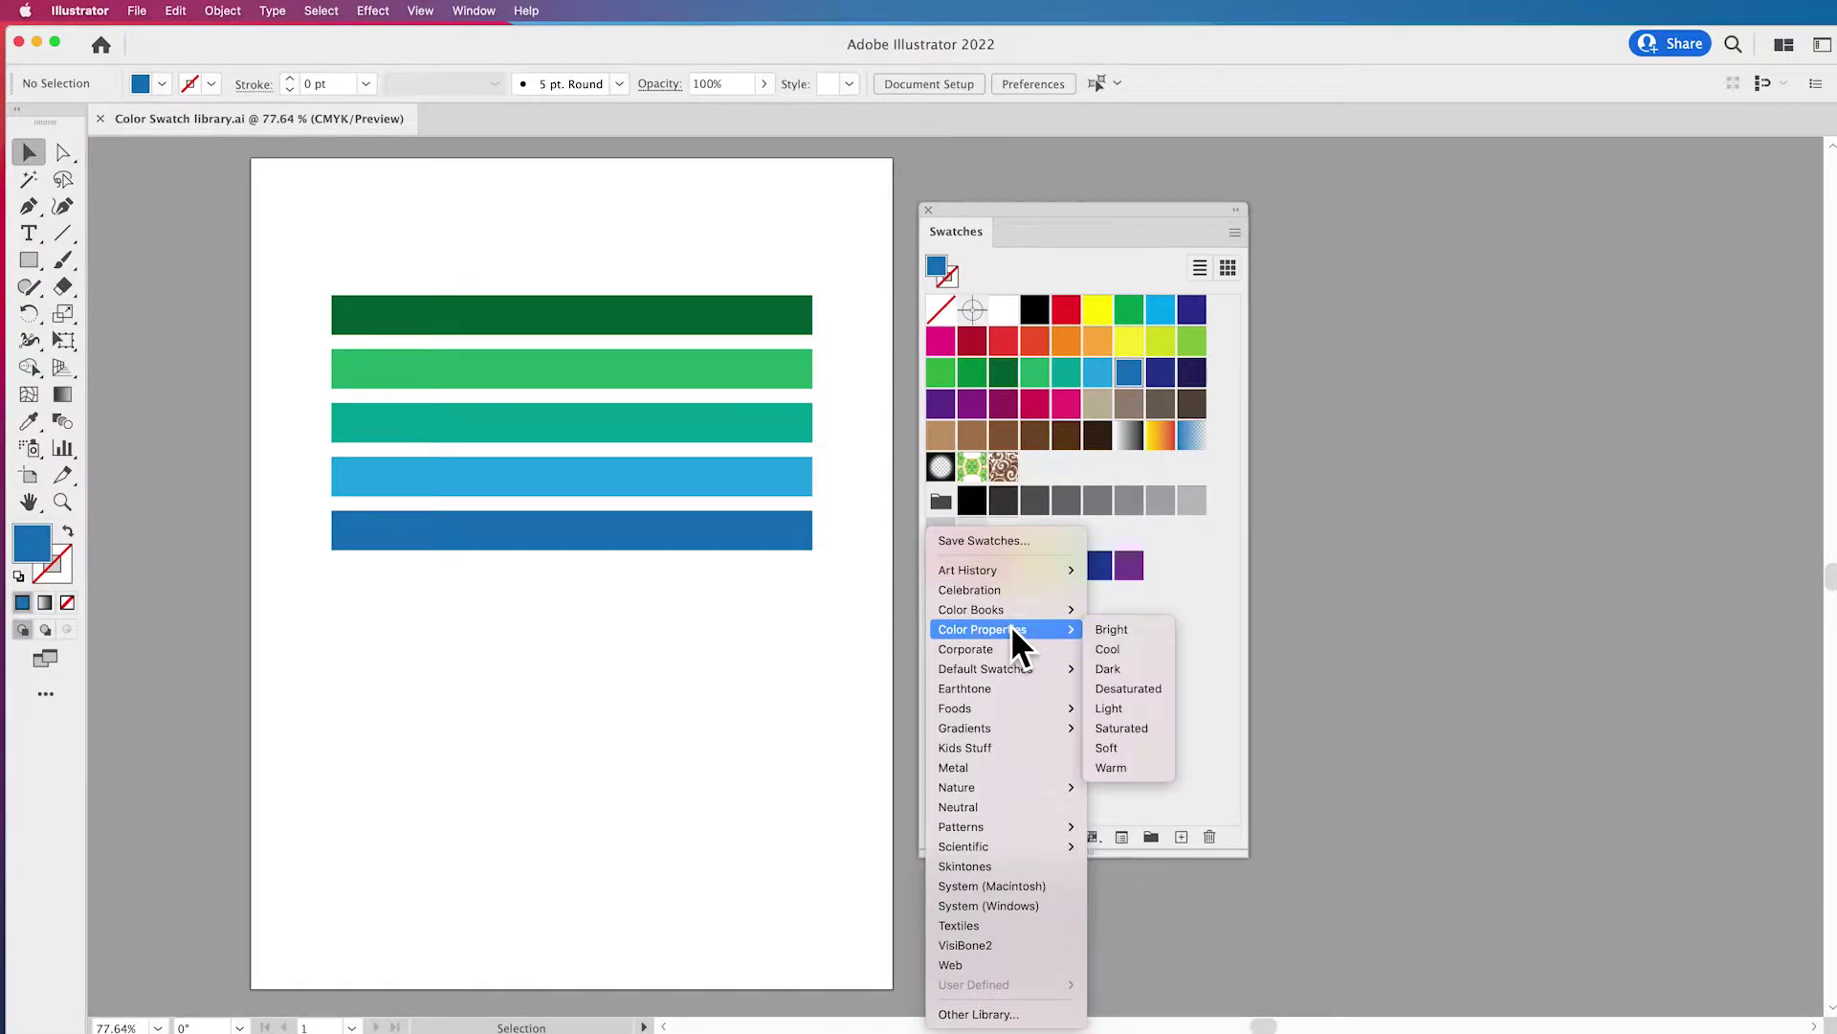
mouse_move(1013, 669)
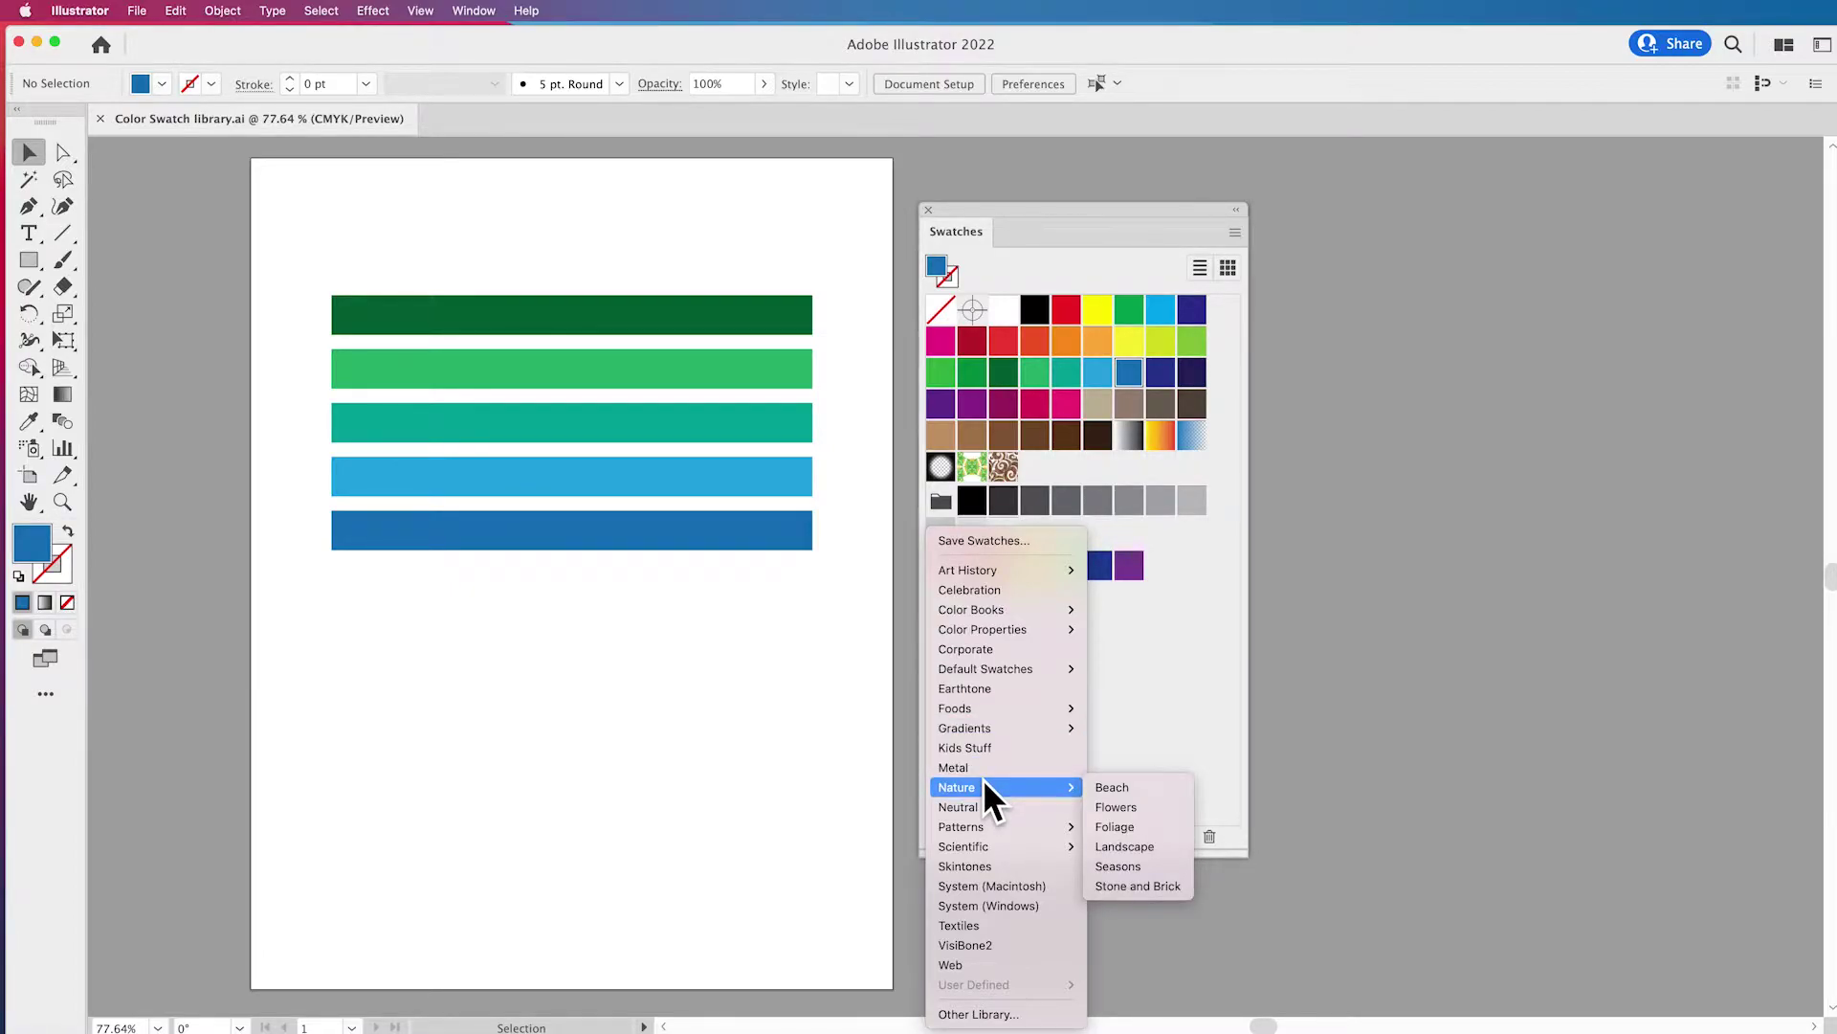
left_click(1110, 846)
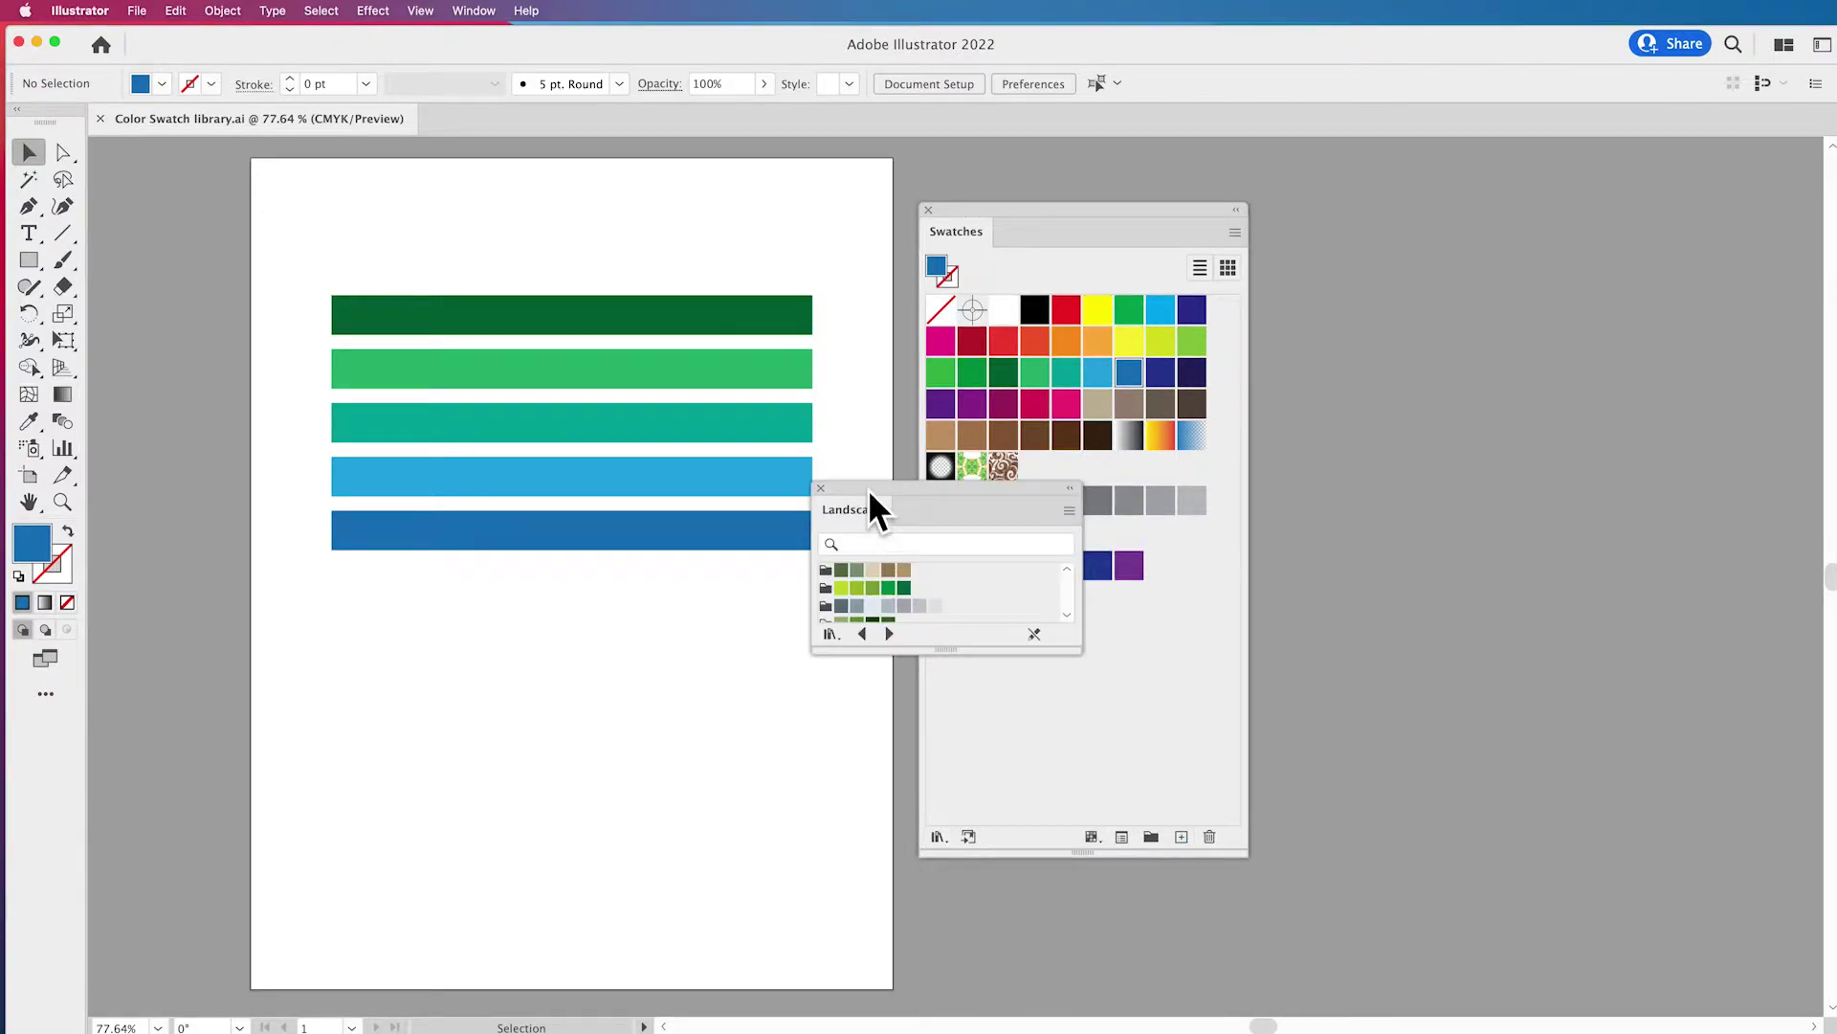
Move the Landscape library beside Swatches, enlarge it to show all groups, and pick the orange-purple group.
left_click_drag(862, 486, 1300, 205)
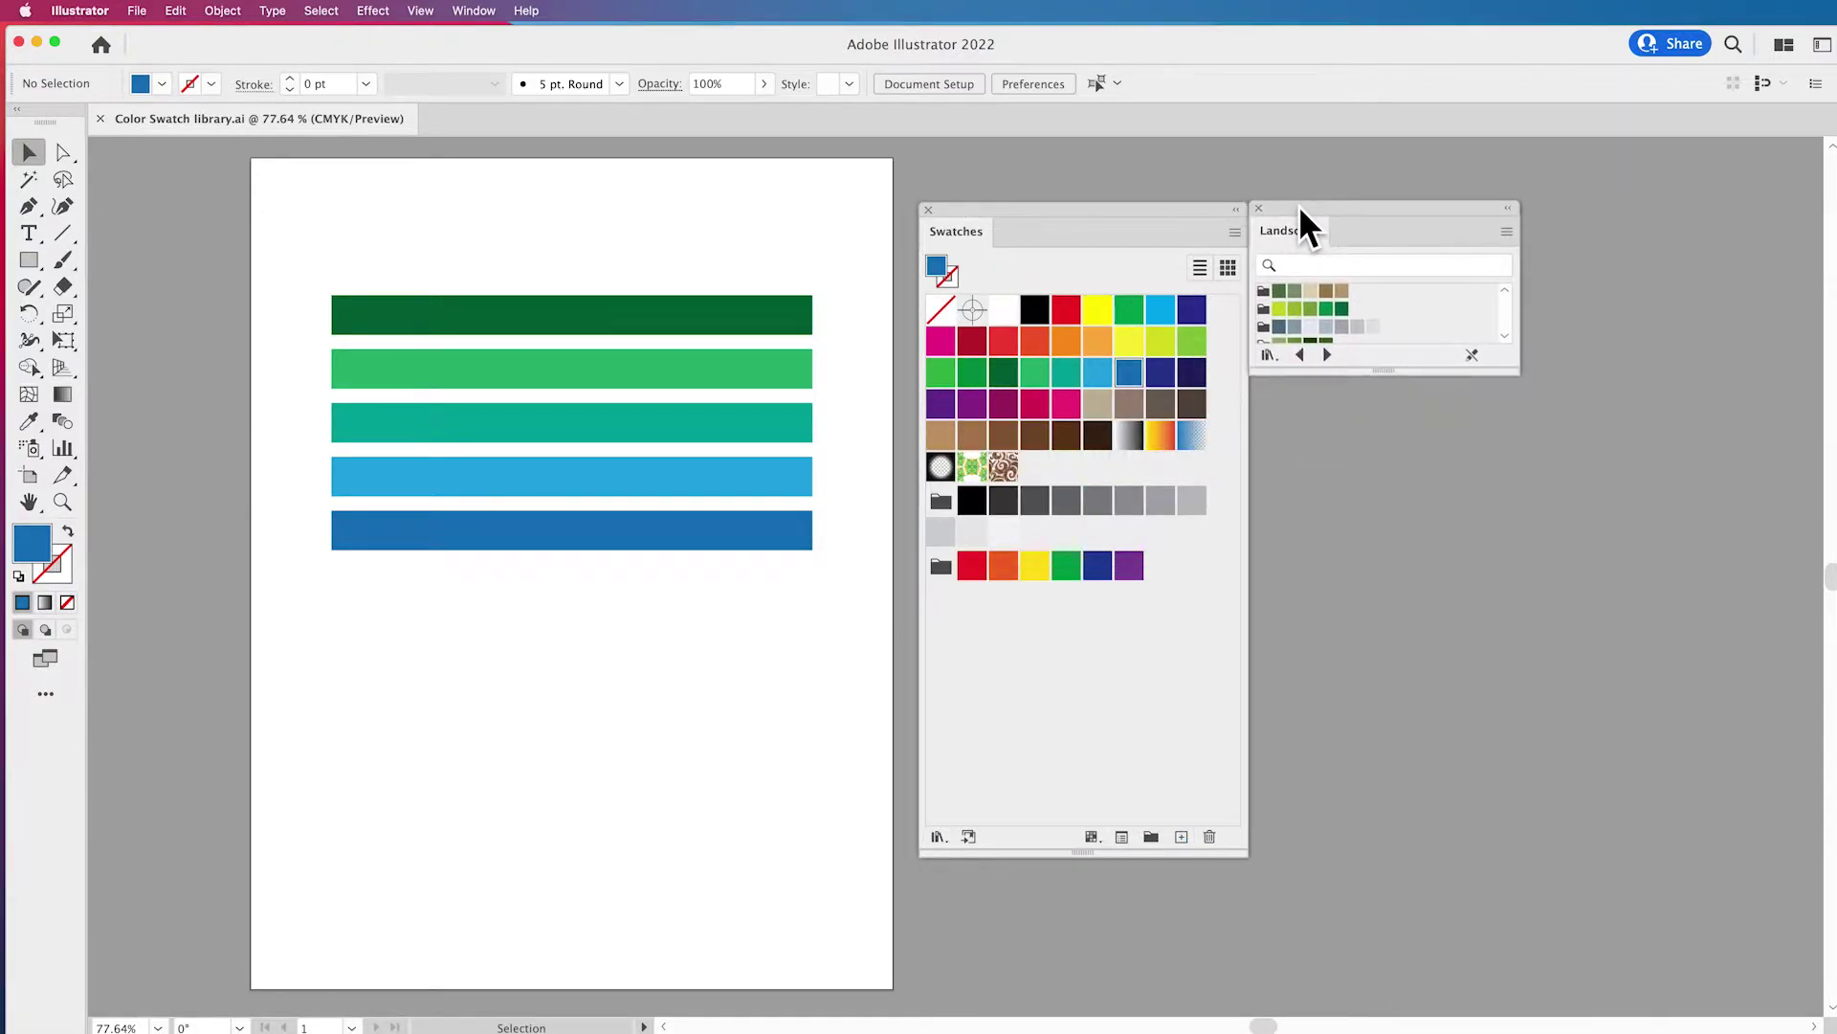
left_click_drag(1387, 369, 1437, 585)
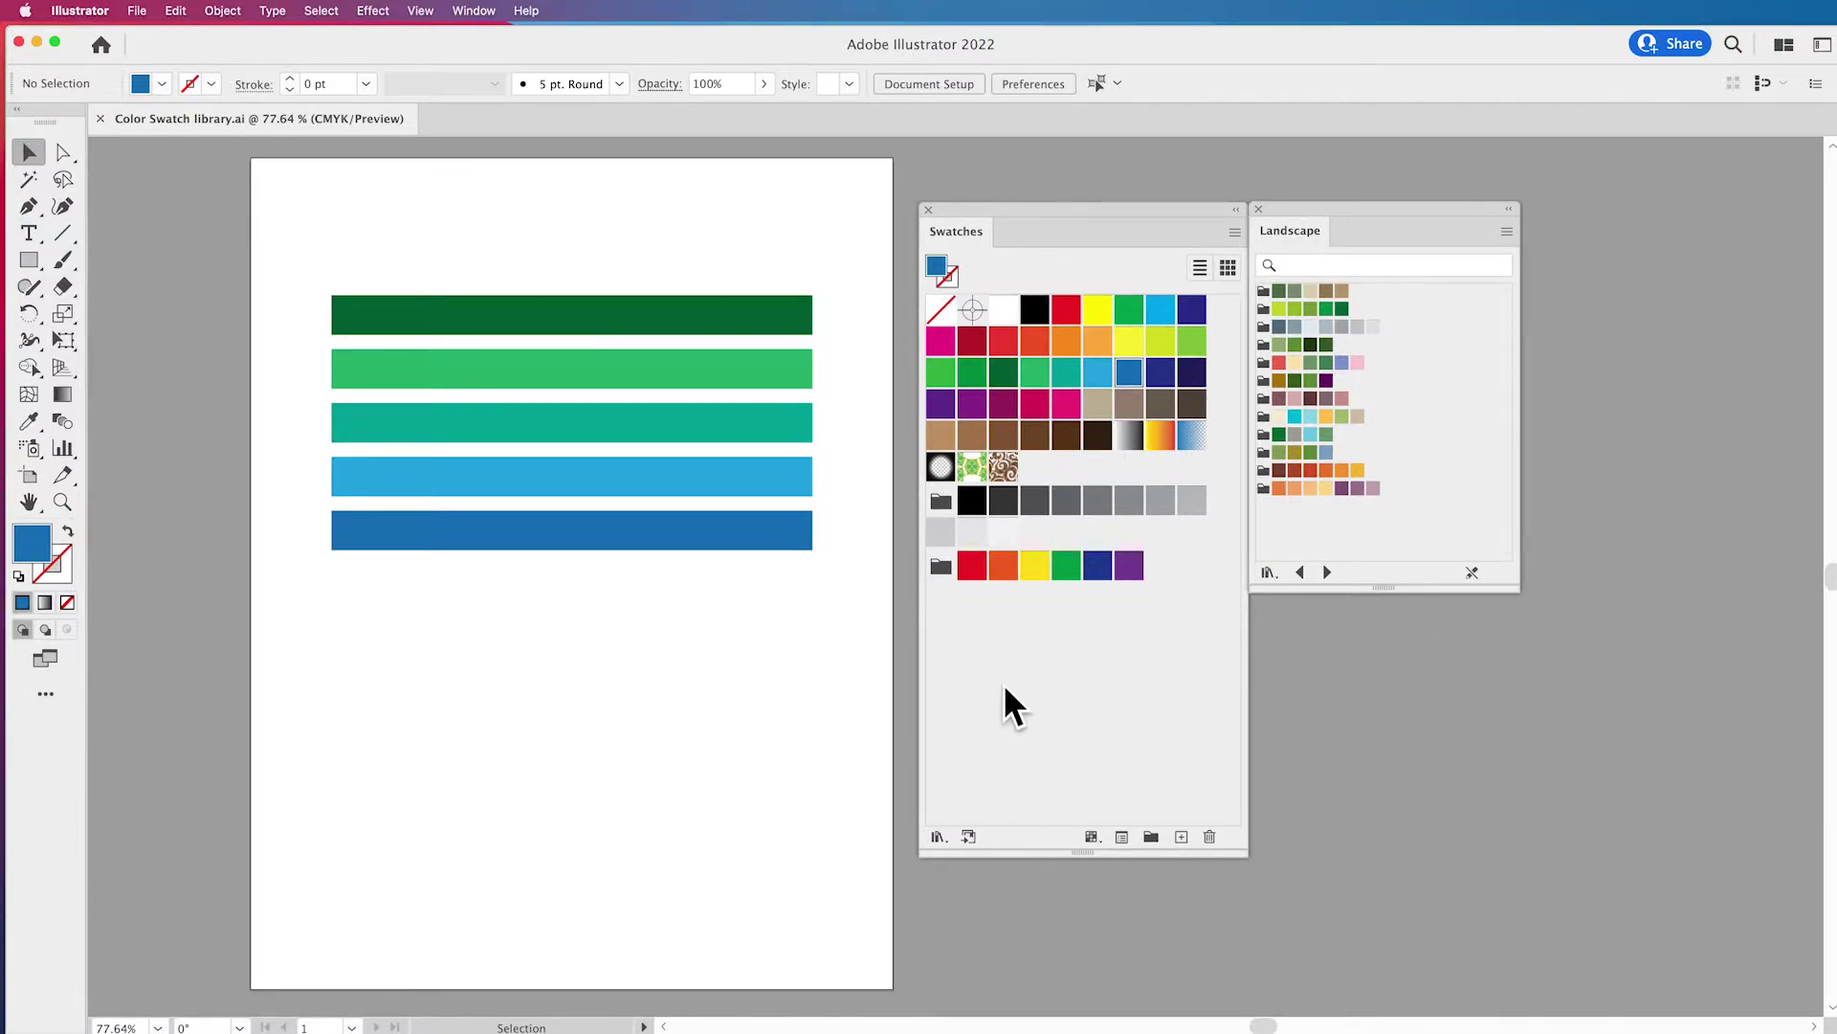
left_click(1263, 488)
Add the orange-purple and brown-orange Landscape colour groups to the Swatches panel.
left_click_drag(1249, 511, 1025, 615)
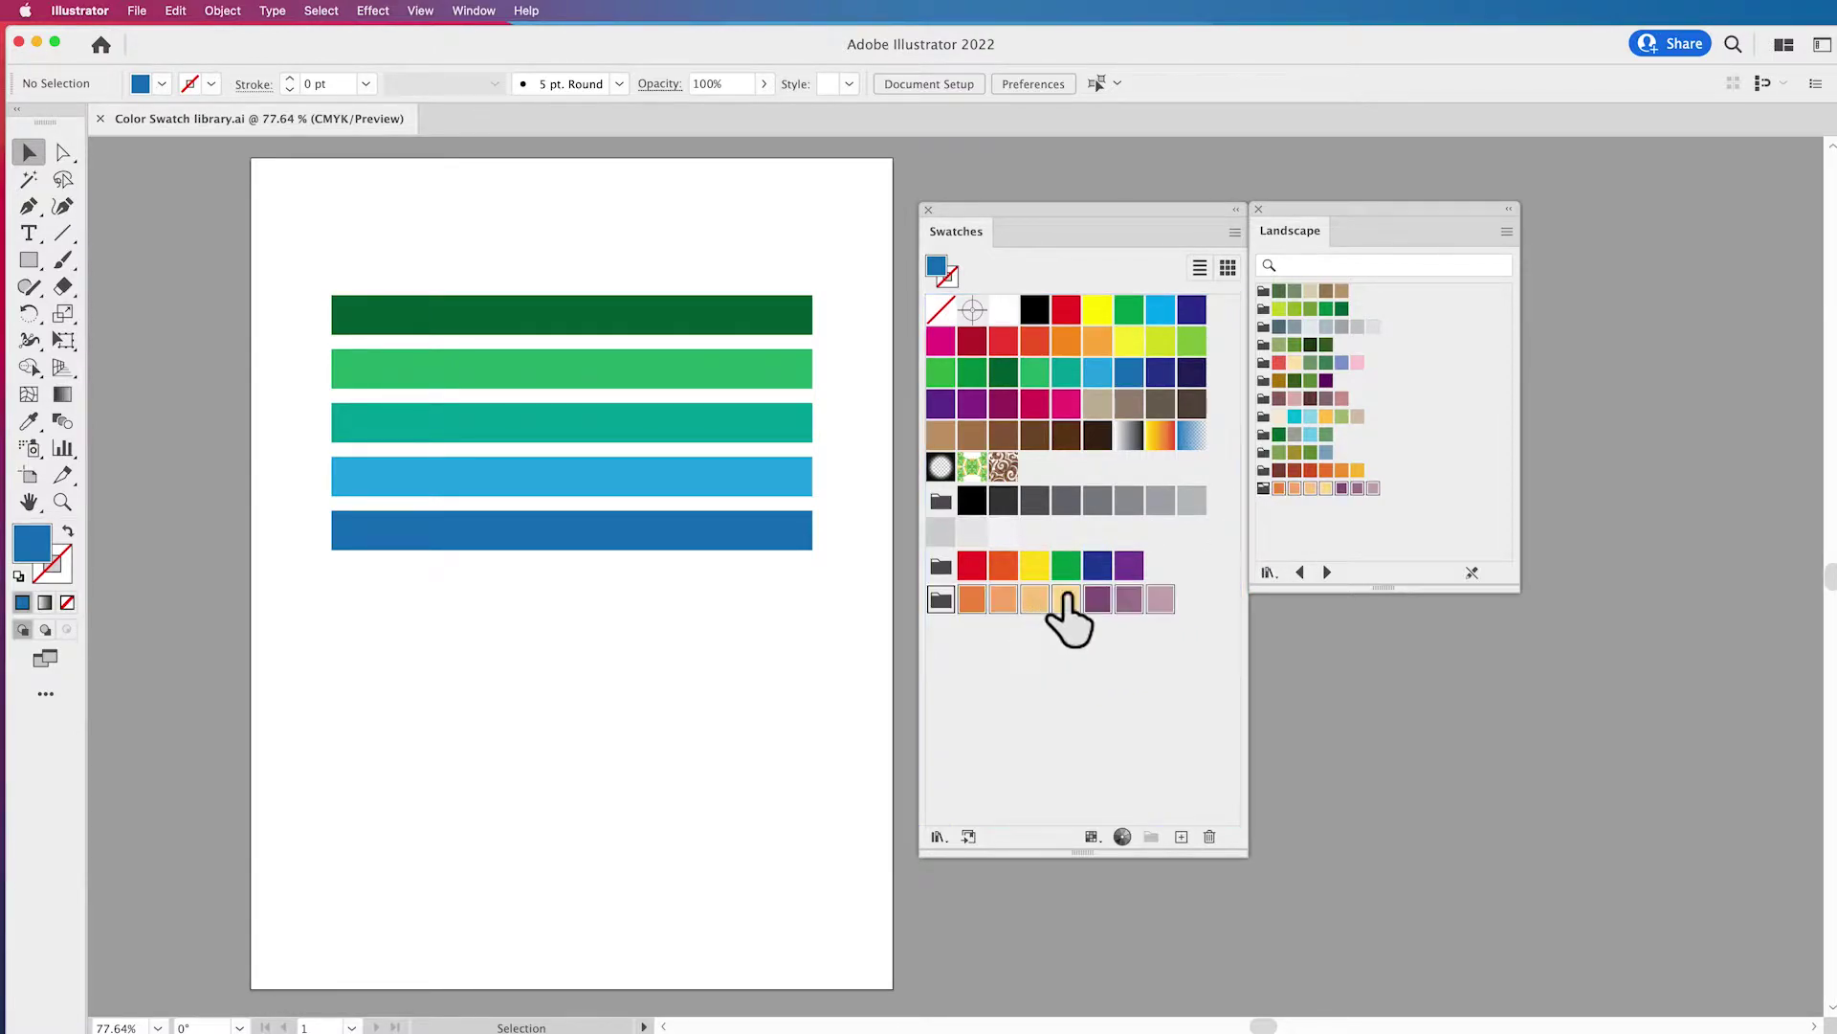
left_click_drag(1266, 470, 992, 613)
left_click(1103, 702)
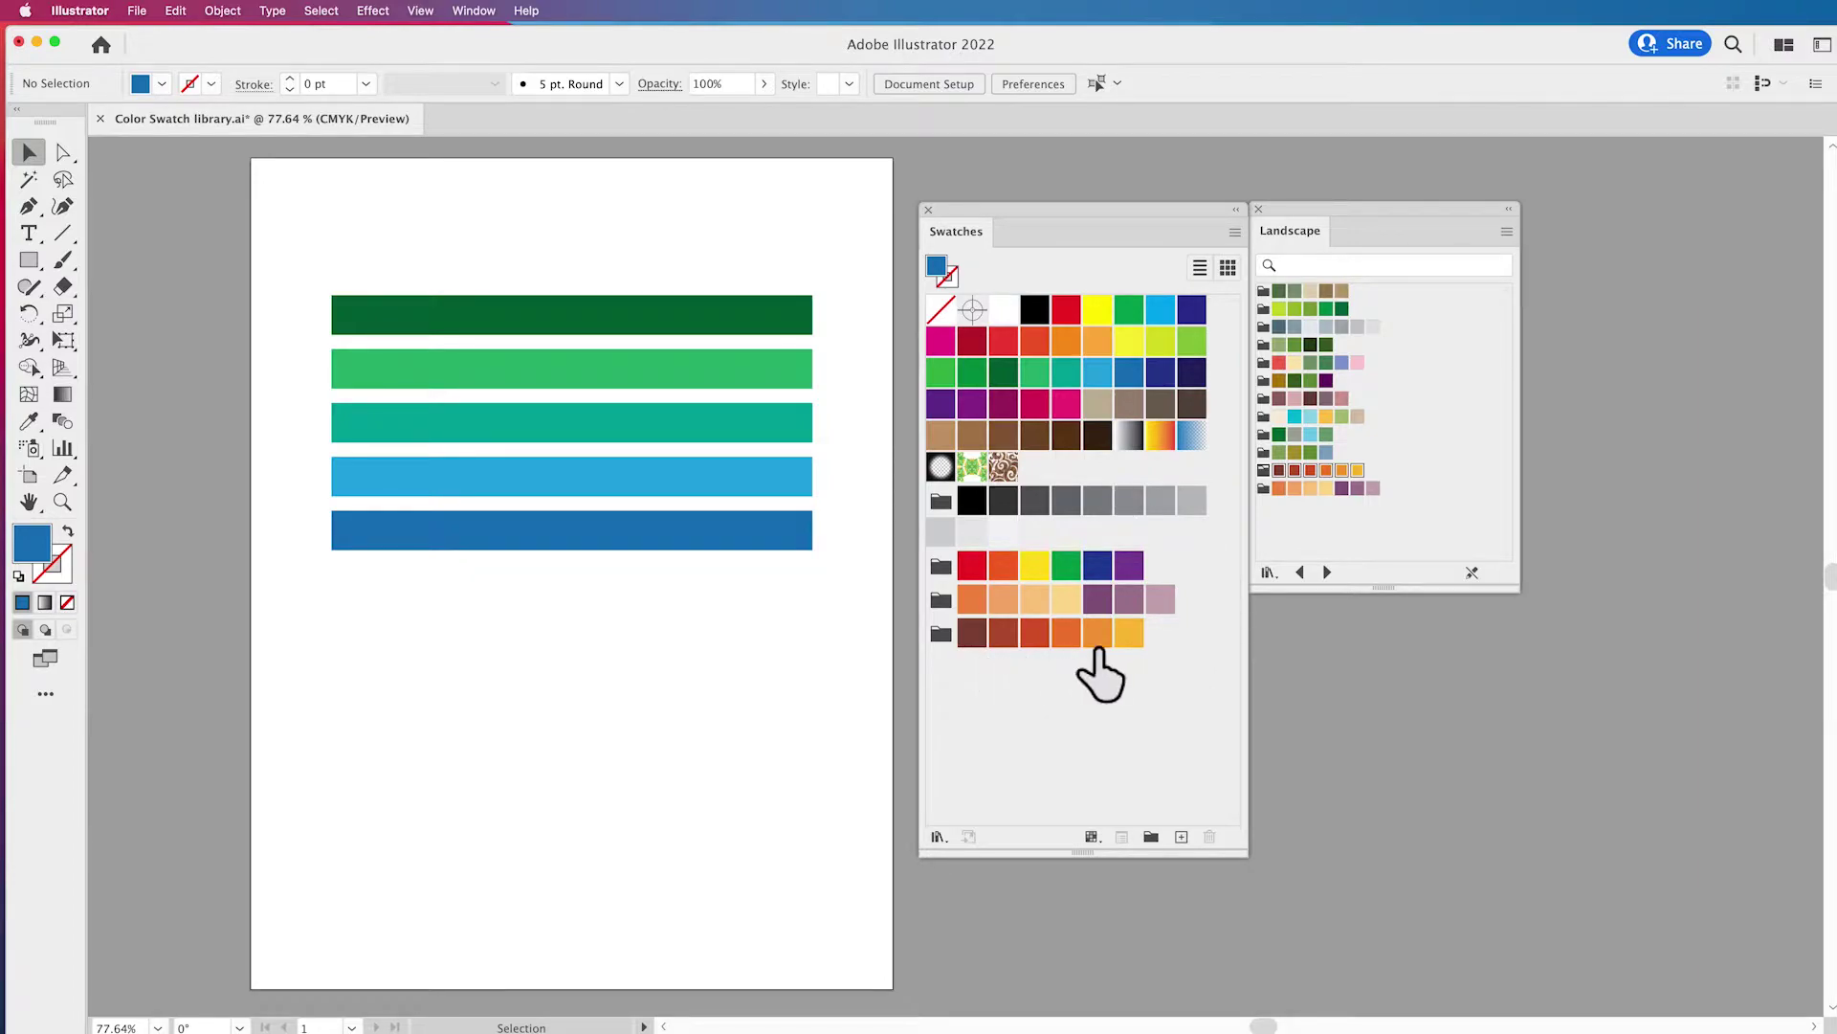
Fill the bottom, light-blue and middle bars with yellow-orange, orange and darker orange.
left_click(708, 529)
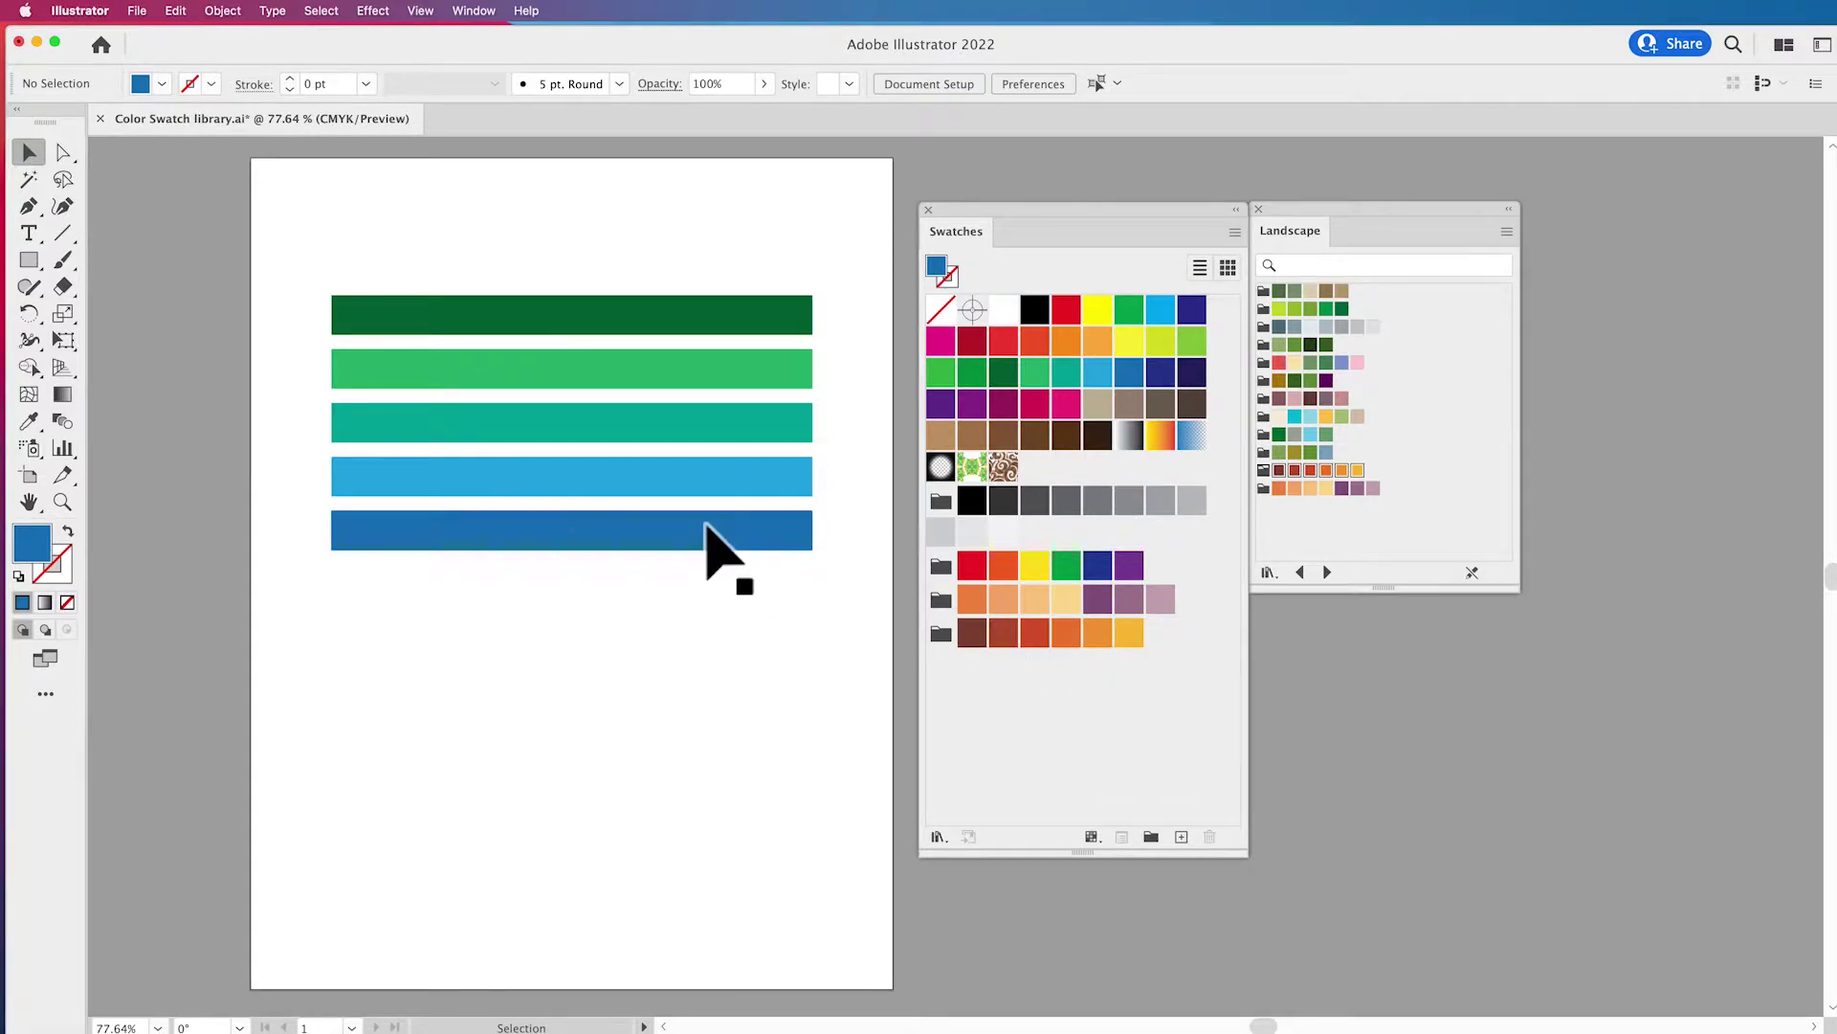
left_click(1130, 632)
left_click(774, 476)
left_click(1097, 633)
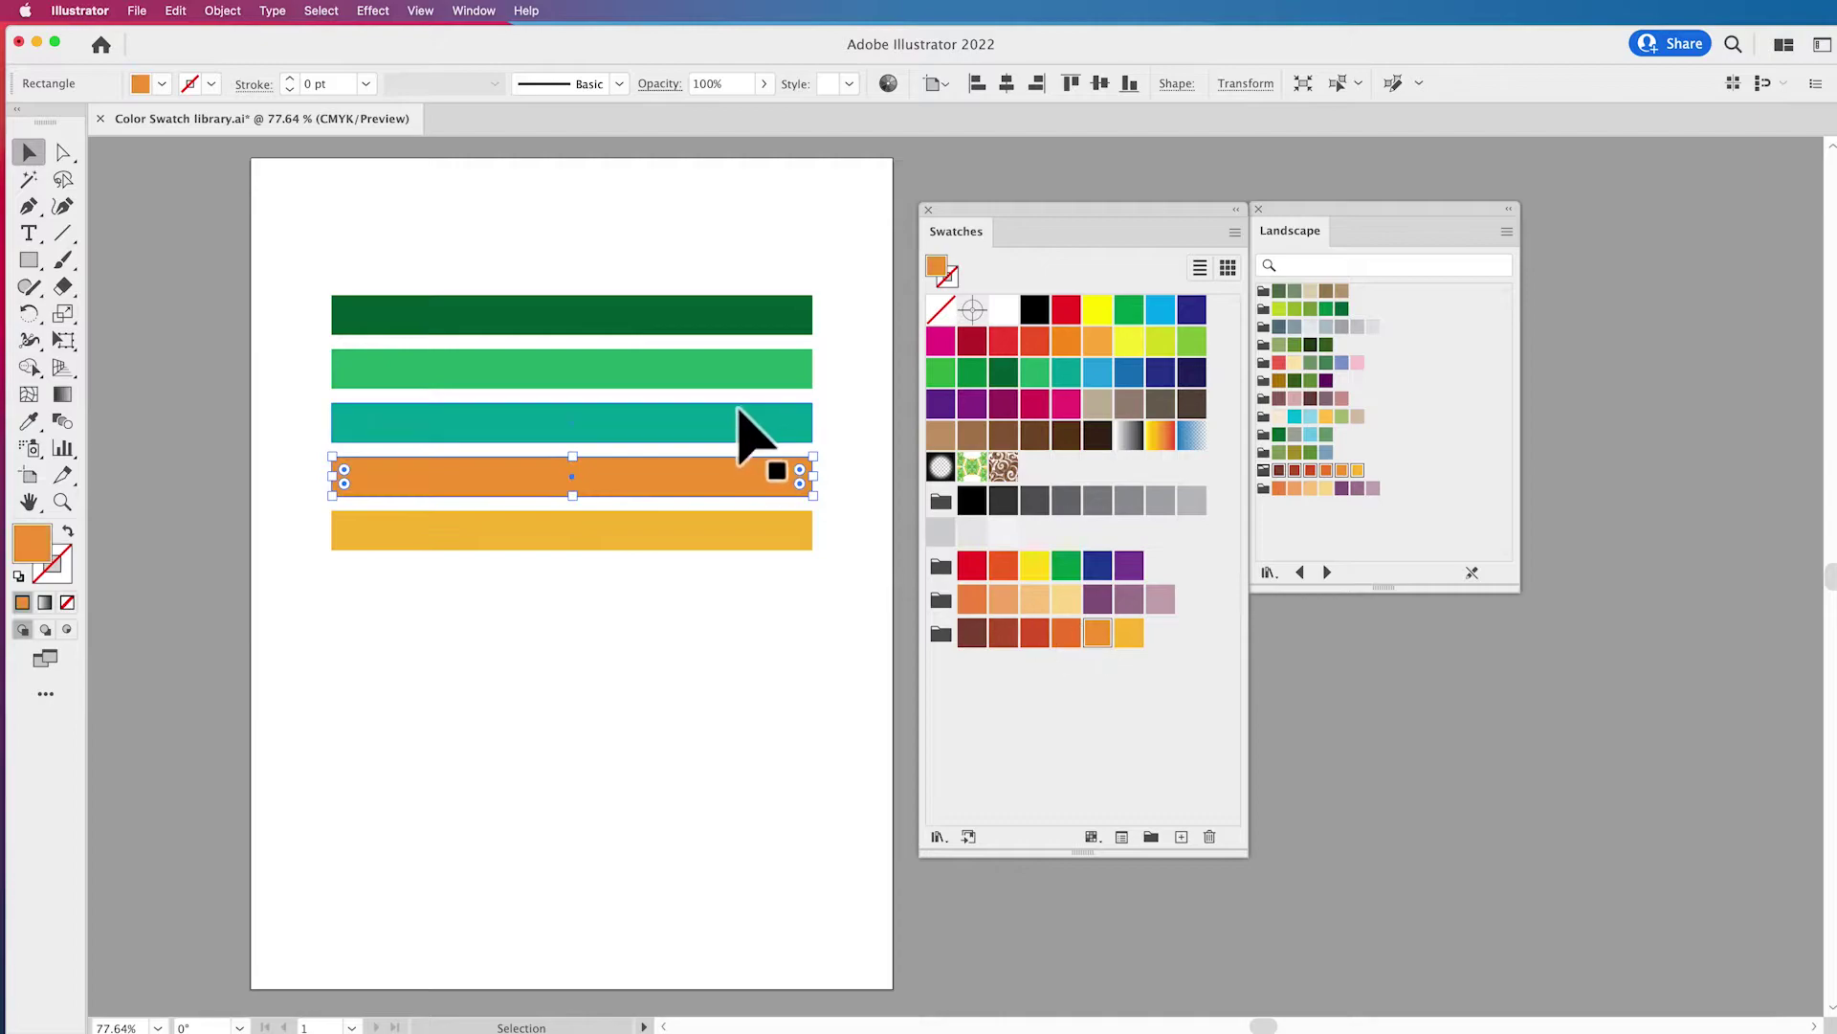
left_click(741, 421)
left_click(1066, 632)
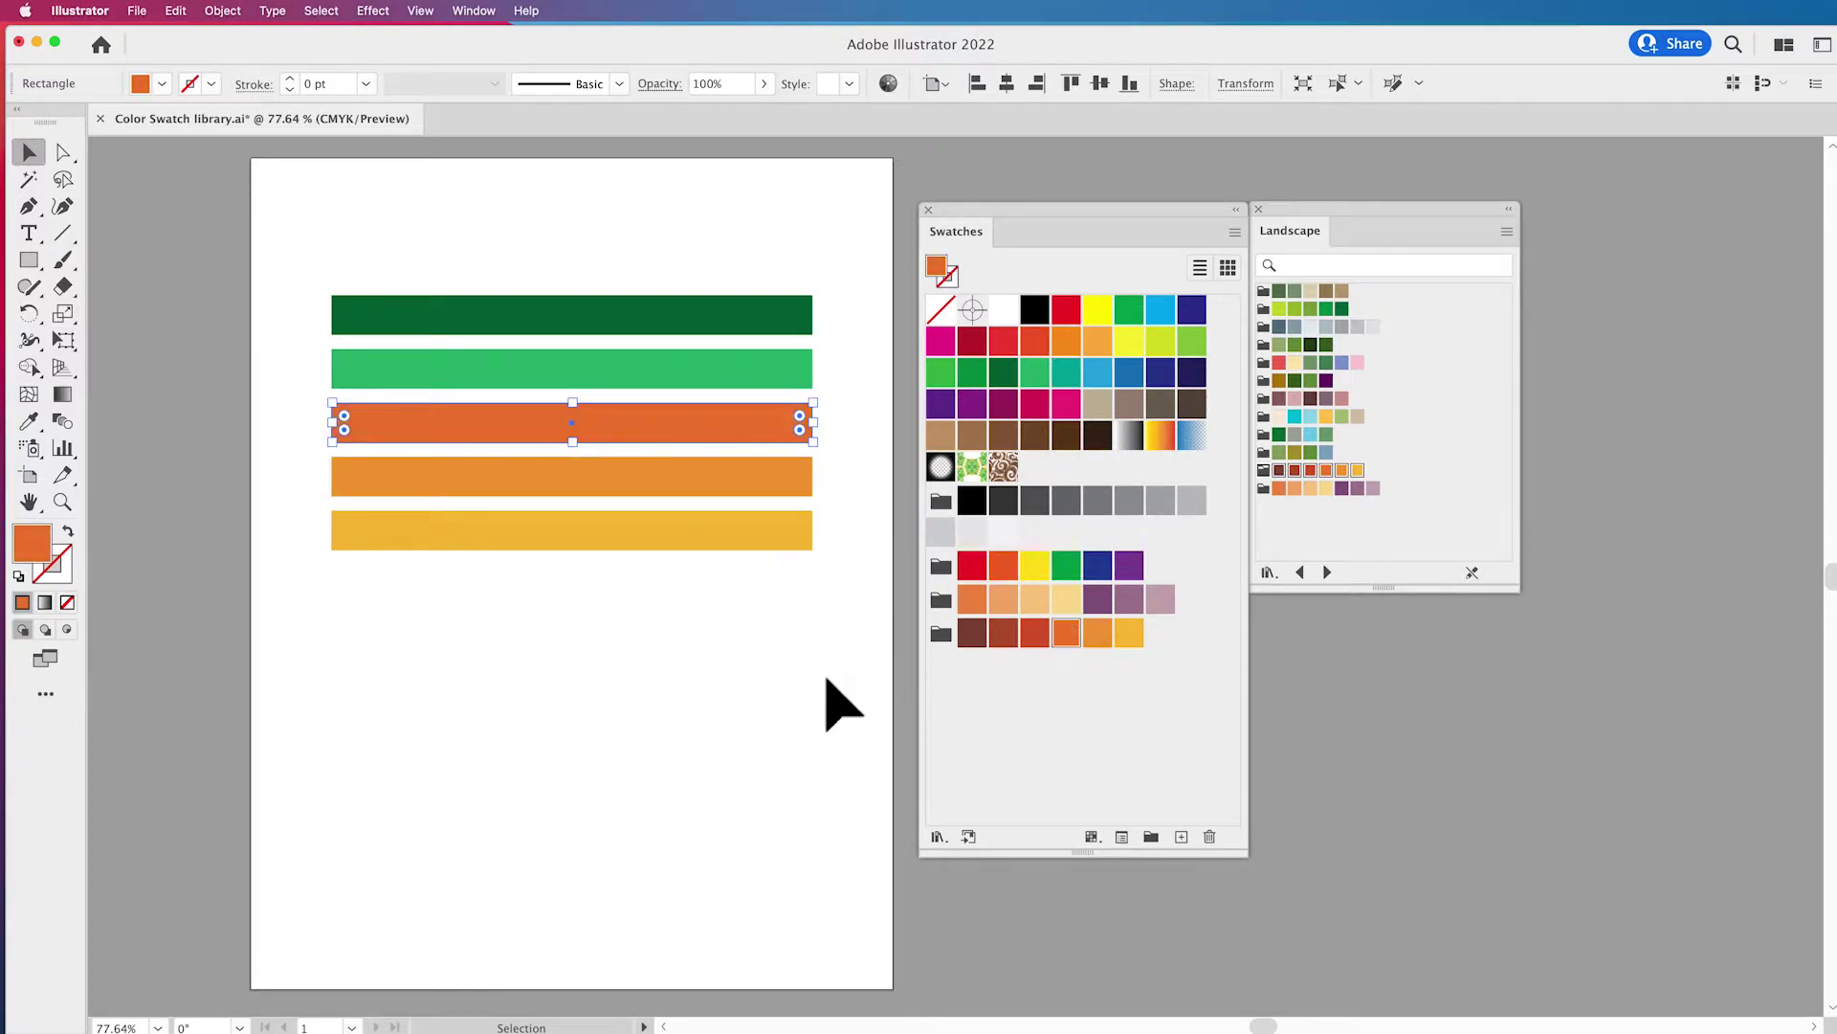
left_click(792, 713)
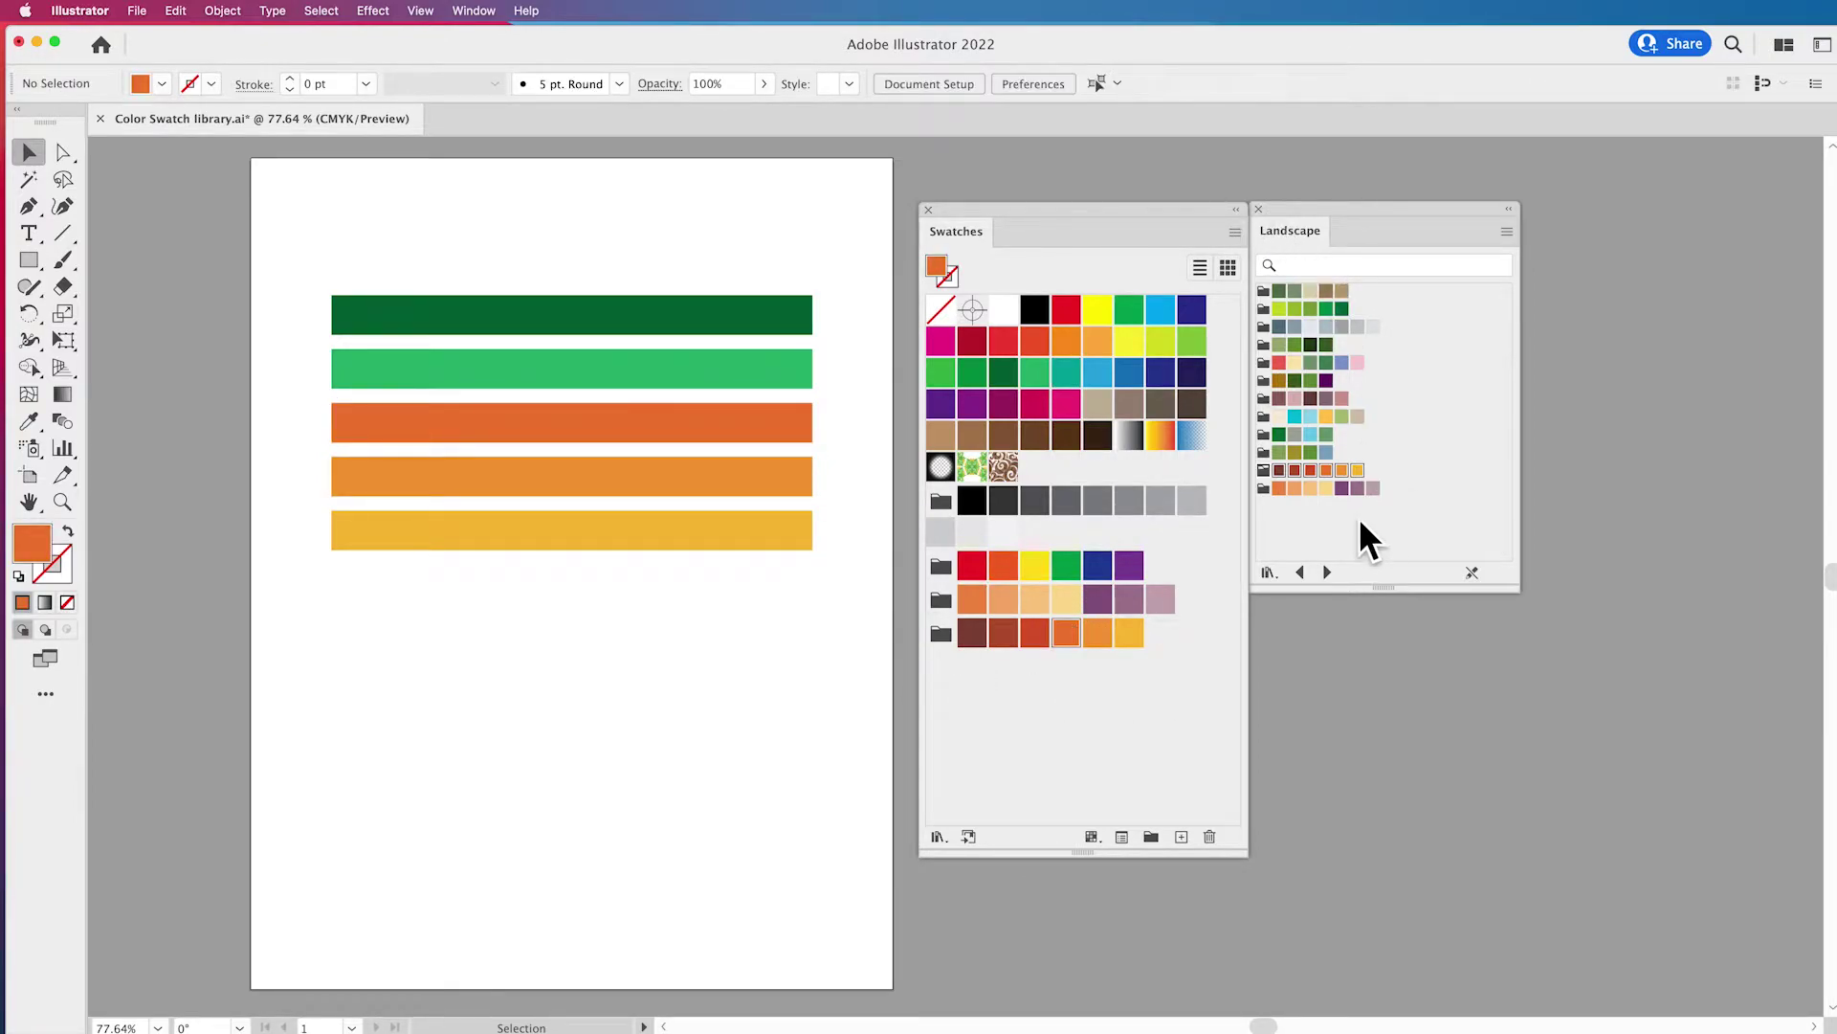
left_click(1268, 572)
Switch the open swatch library panel to Kids Stuff.
mouse_move(1273, 572)
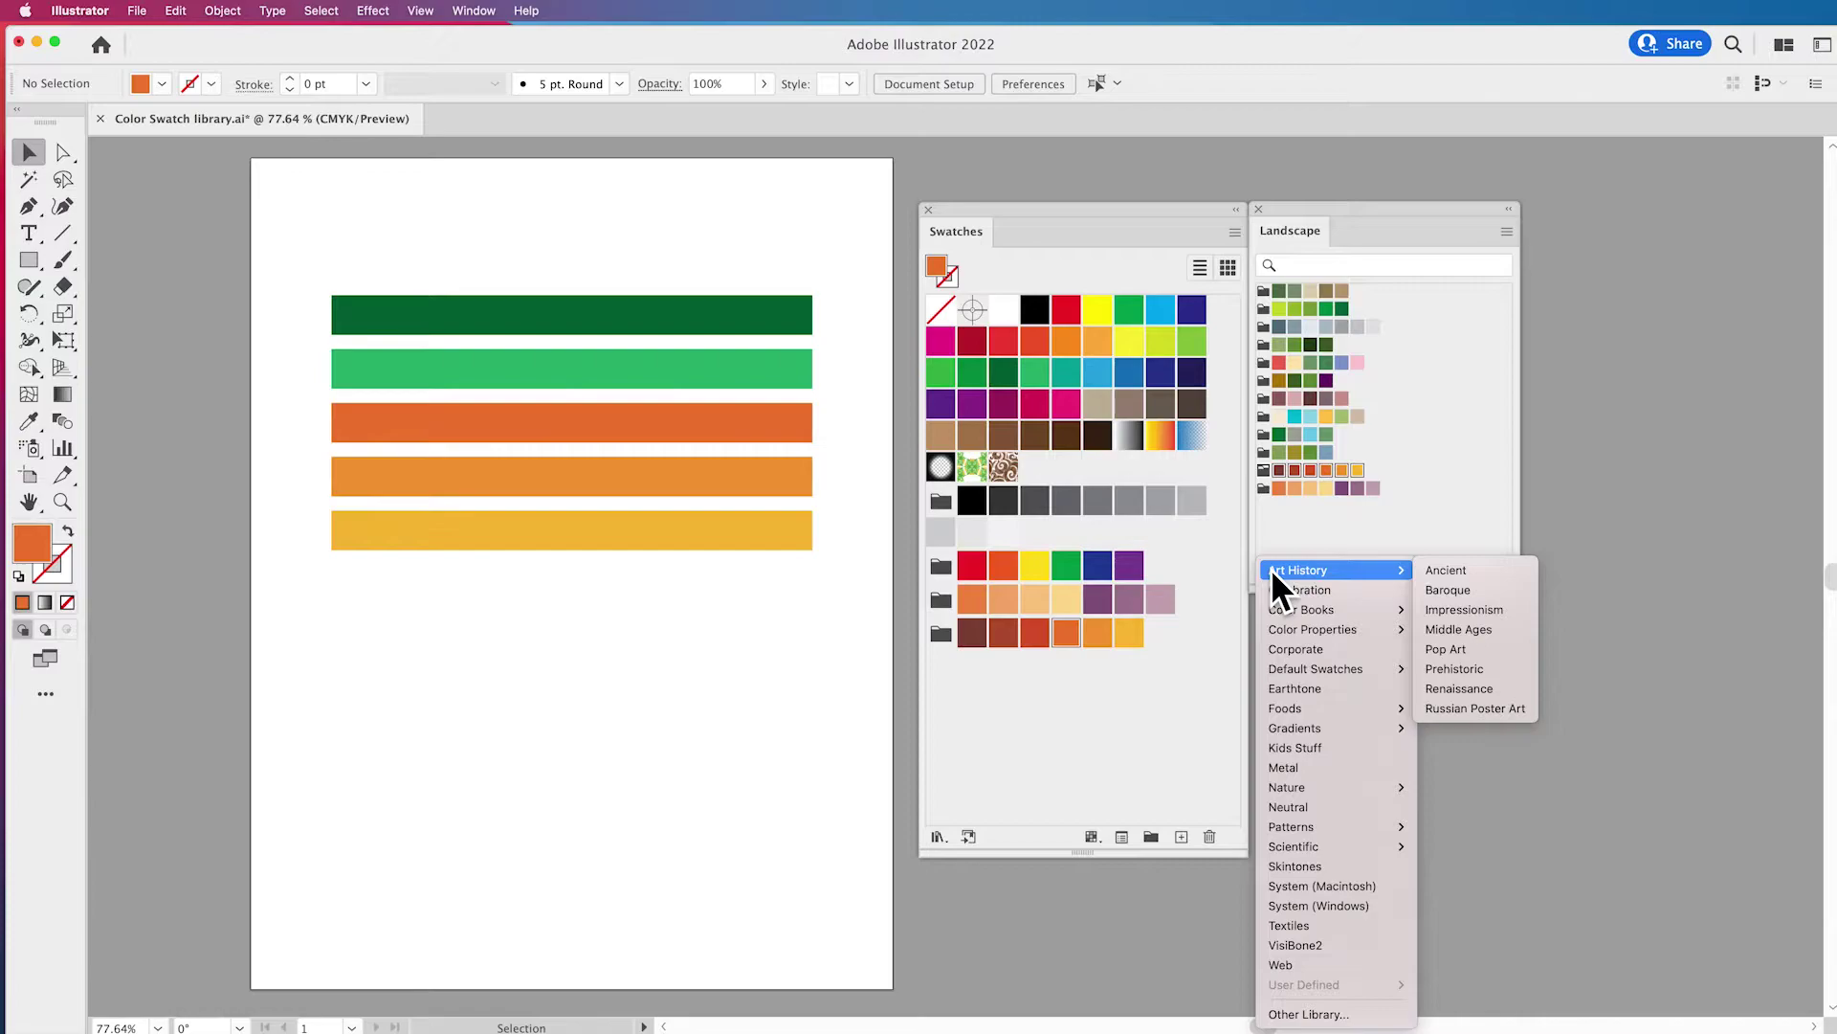
mouse_move(1318, 848)
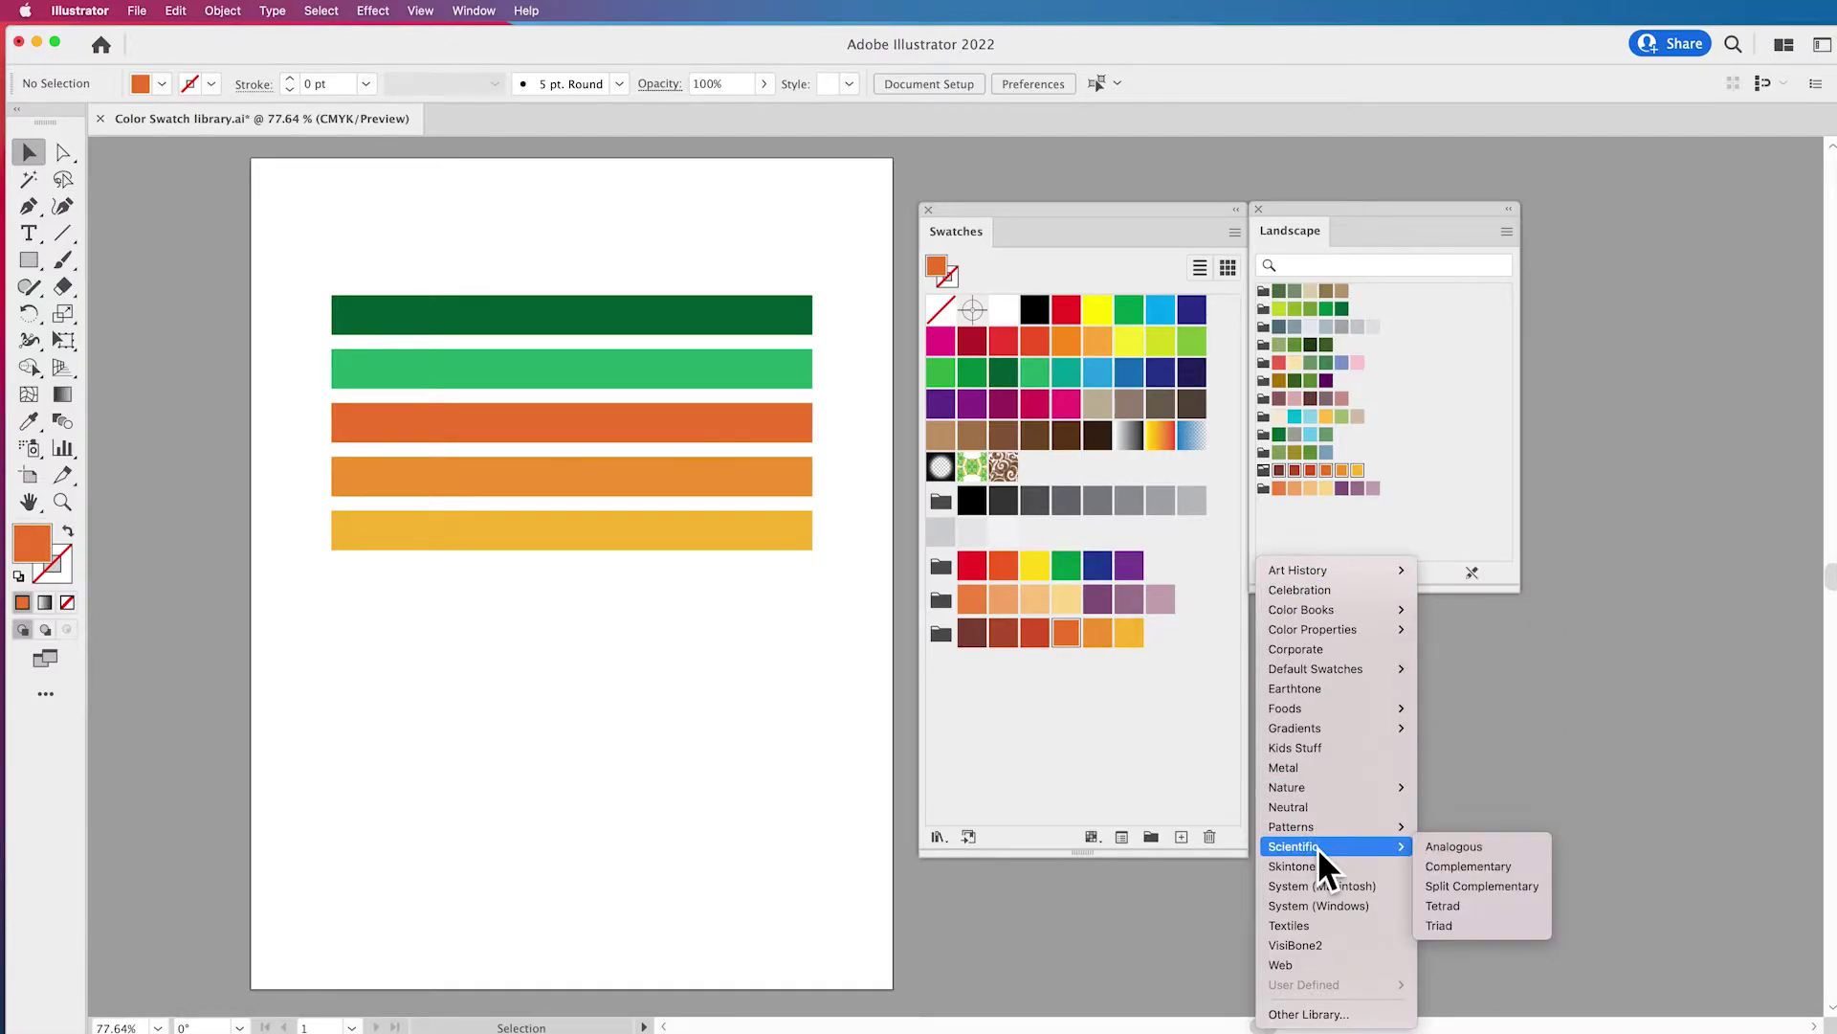
mouse_move(1300, 787)
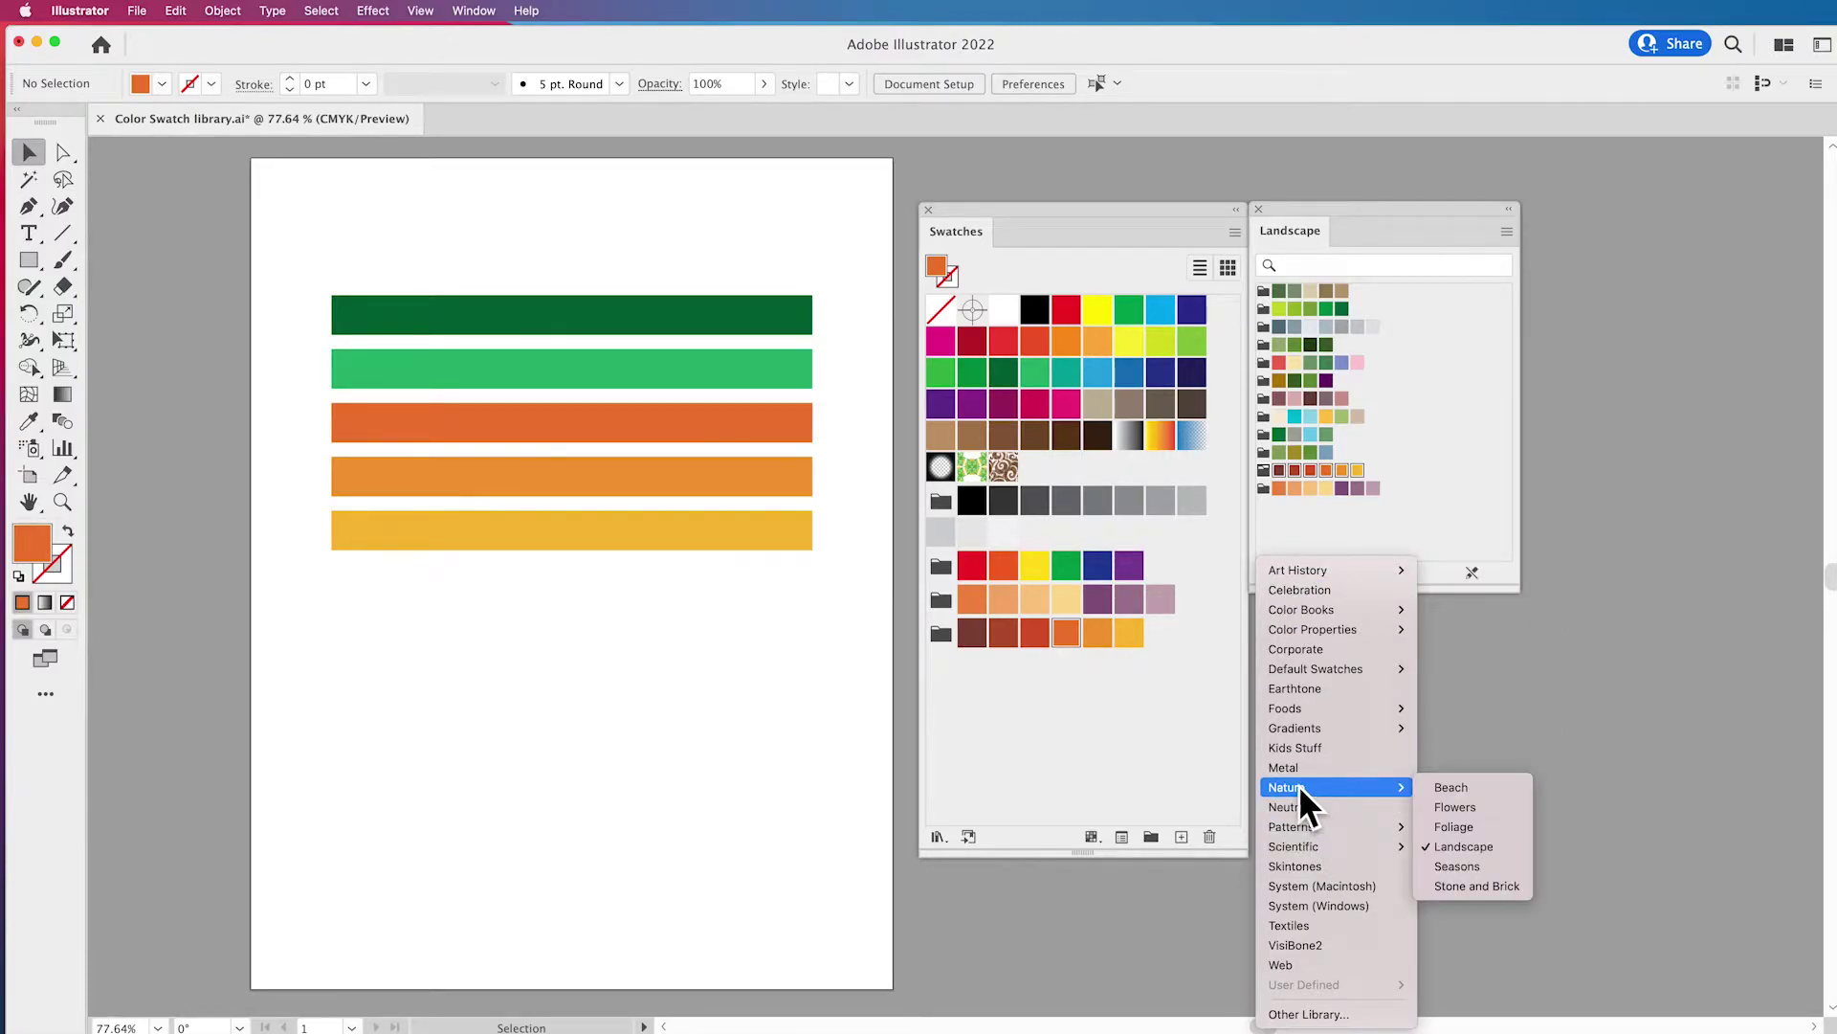
left_click(1296, 747)
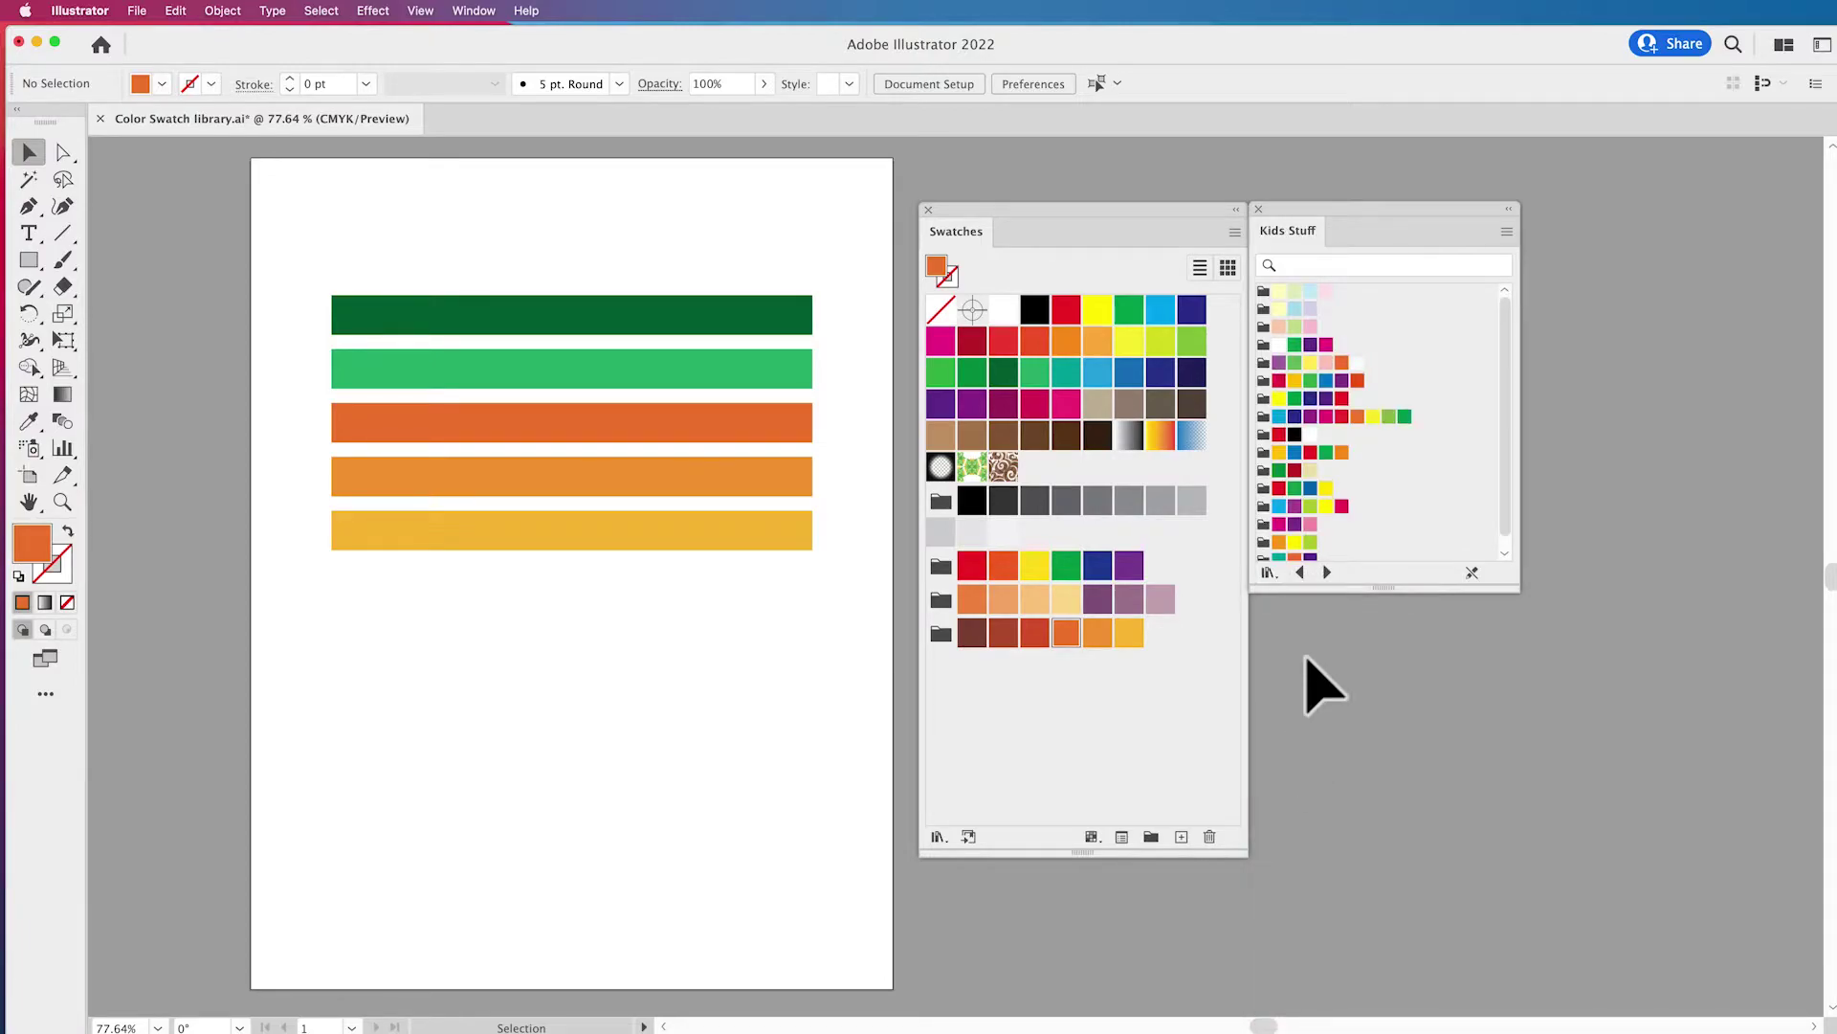
Add a Kids Stuff colour group to the document swatches, then close the library.
mouse_move(1294, 210)
left_mouse_down()
mouse_move(1336, 208)
mouse_move(1311, 210)
left_mouse_up()
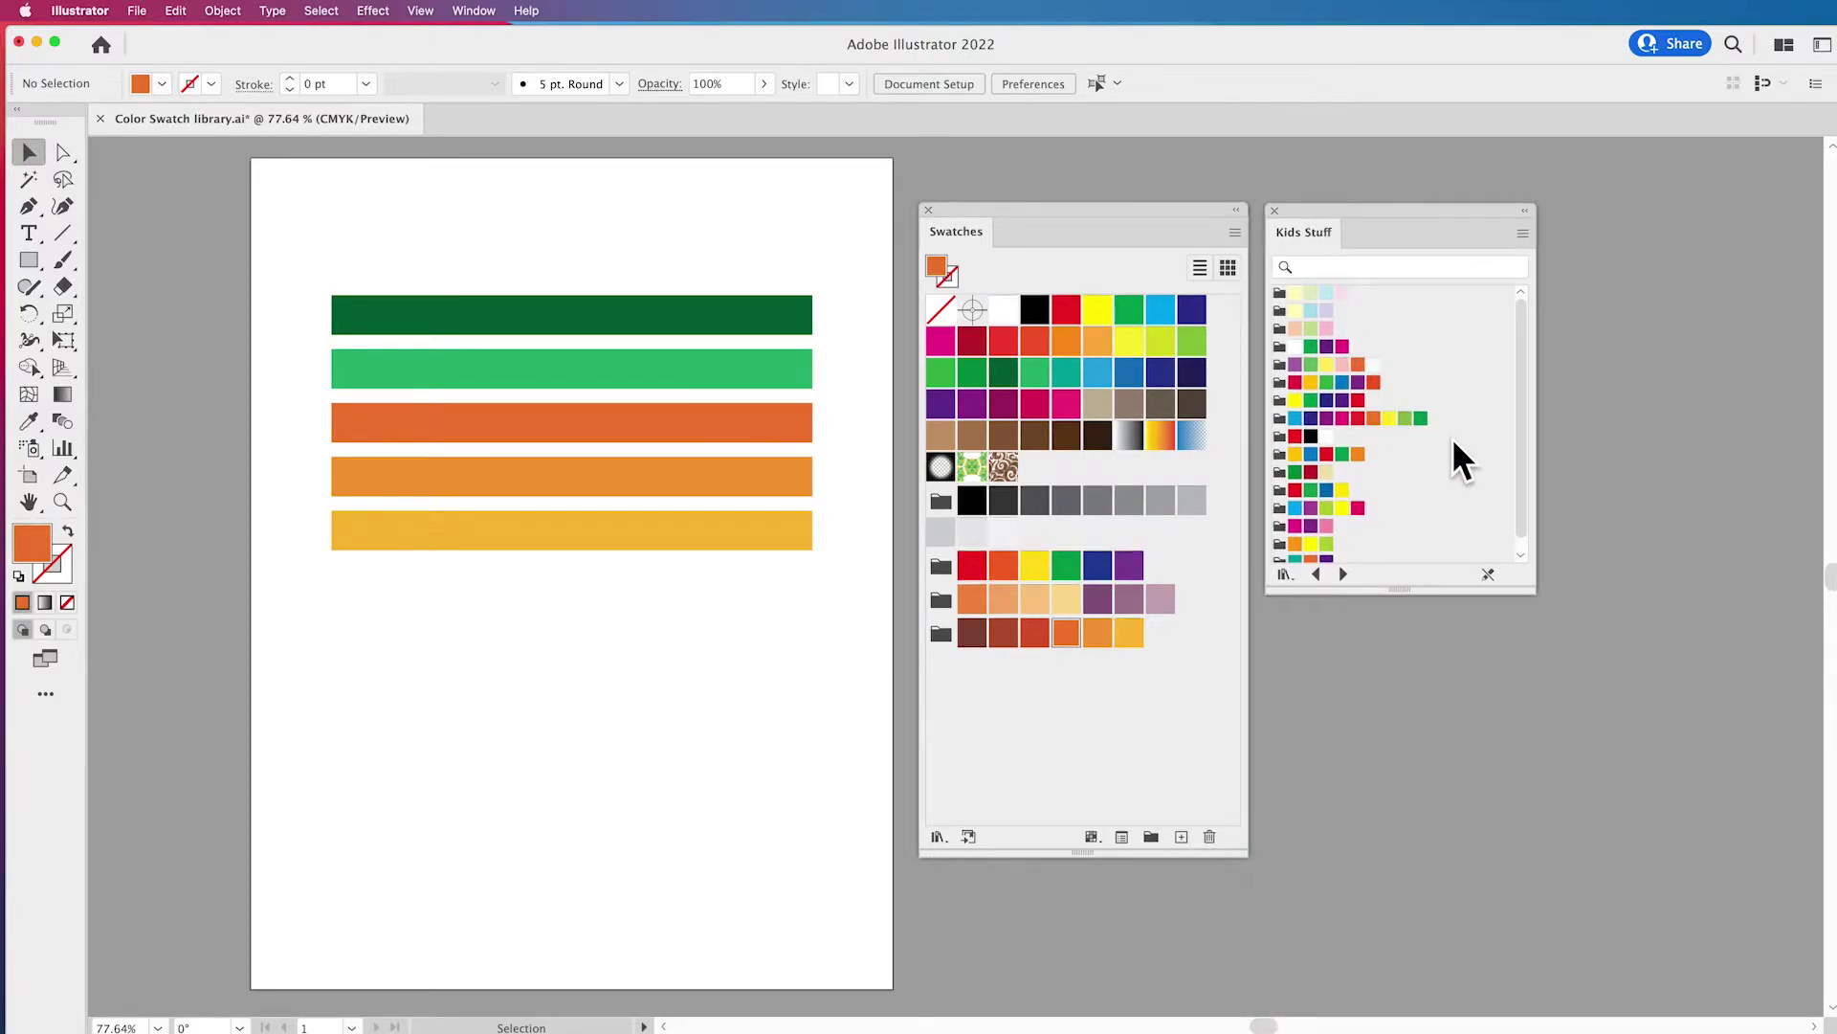
scroll(1451, 438, "down", 1)
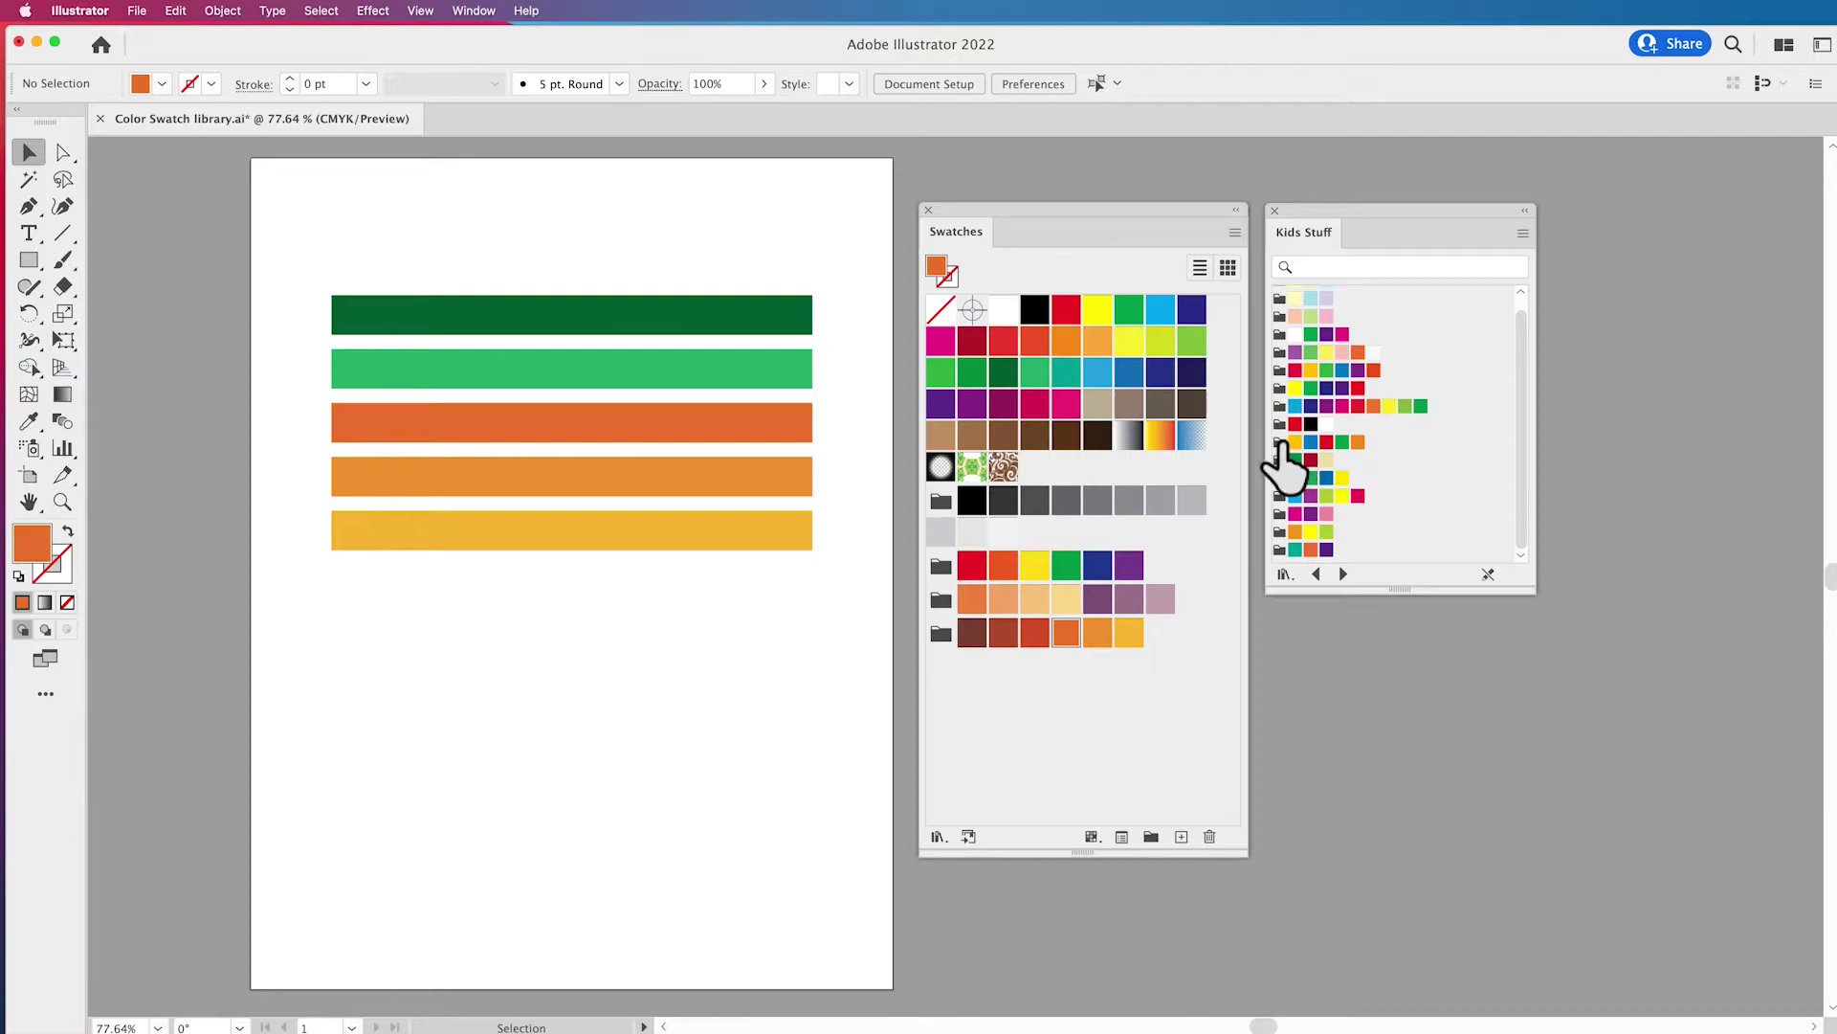
left_click_drag(1279, 443, 968, 701)
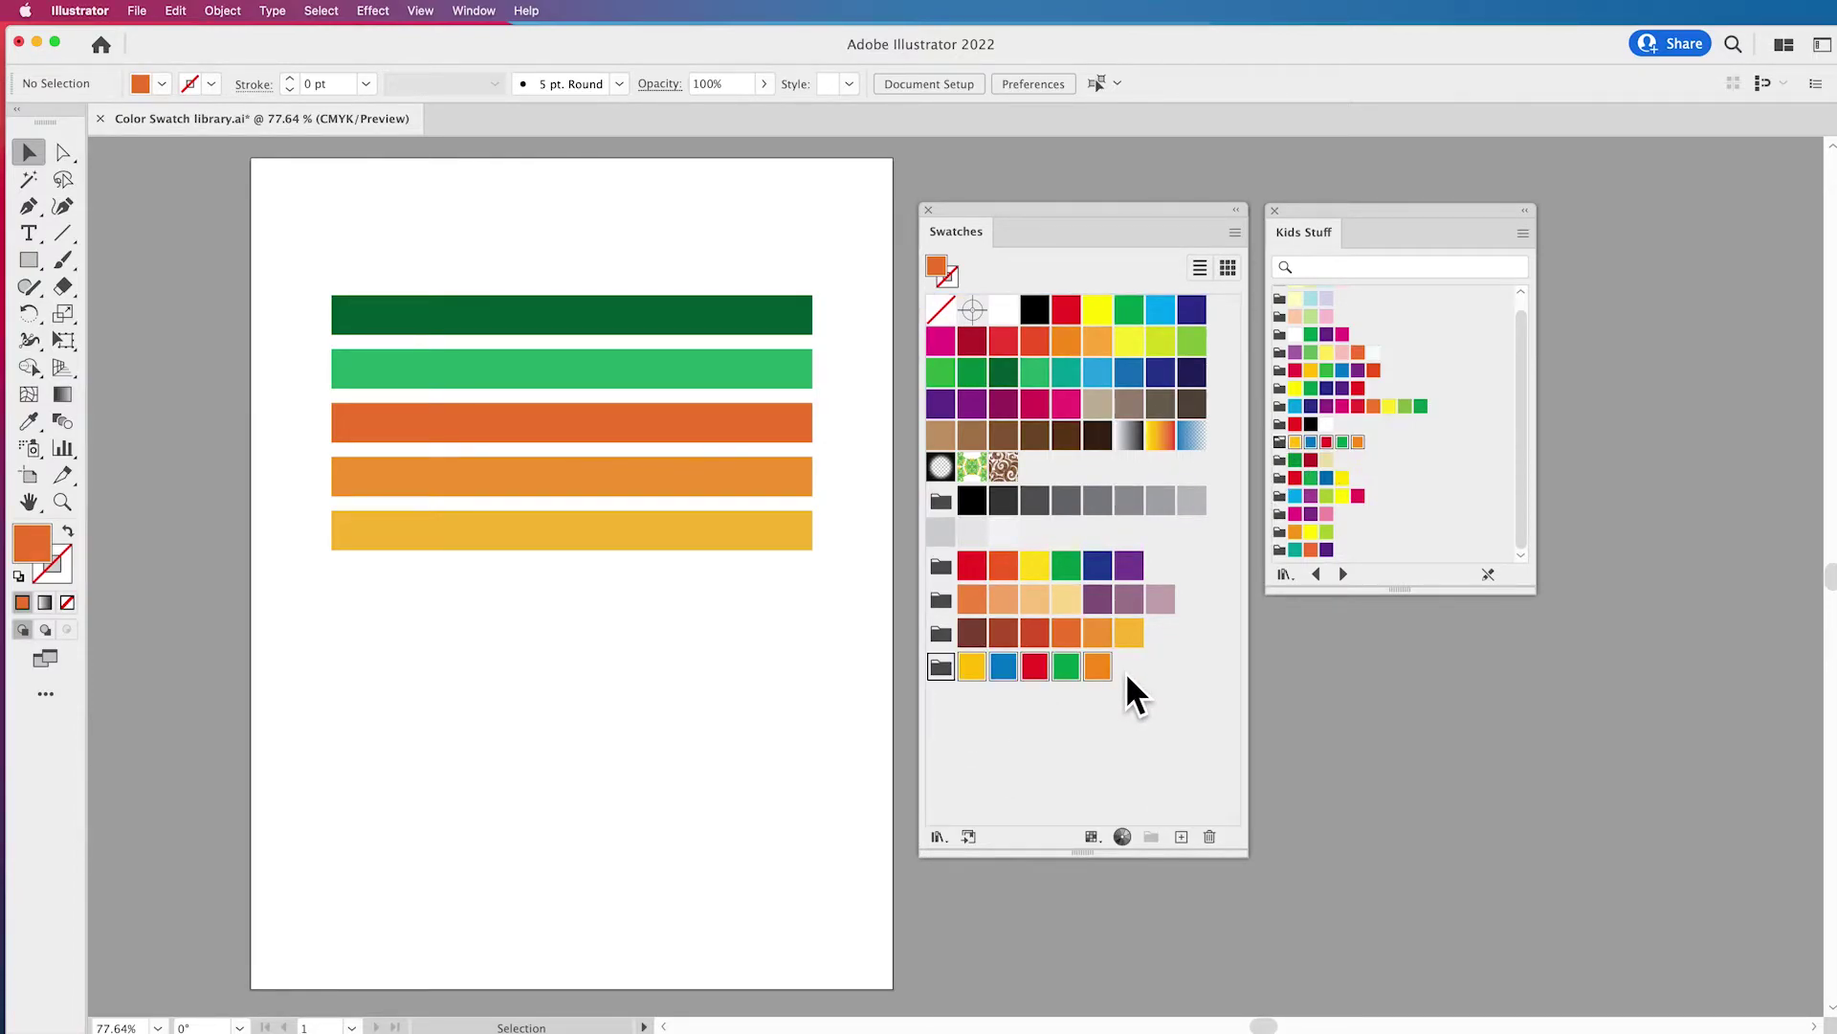
left_click(1049, 738)
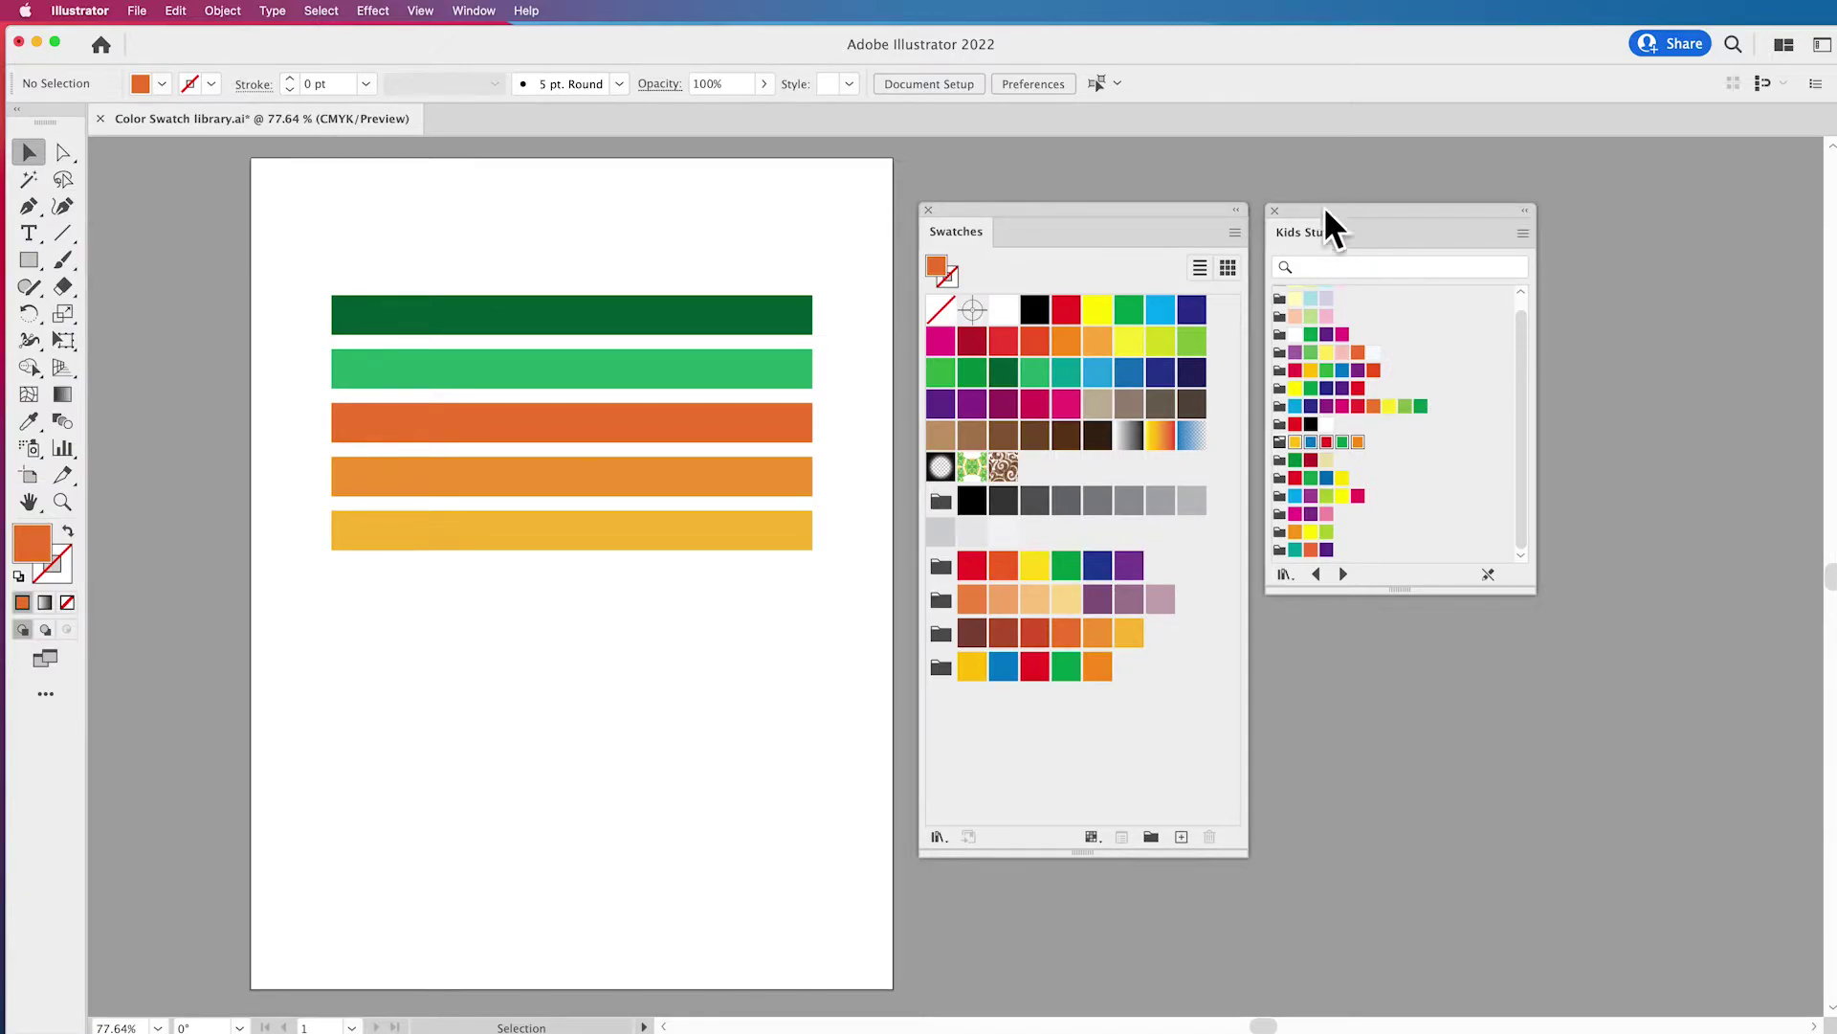
left_click(1274, 209)
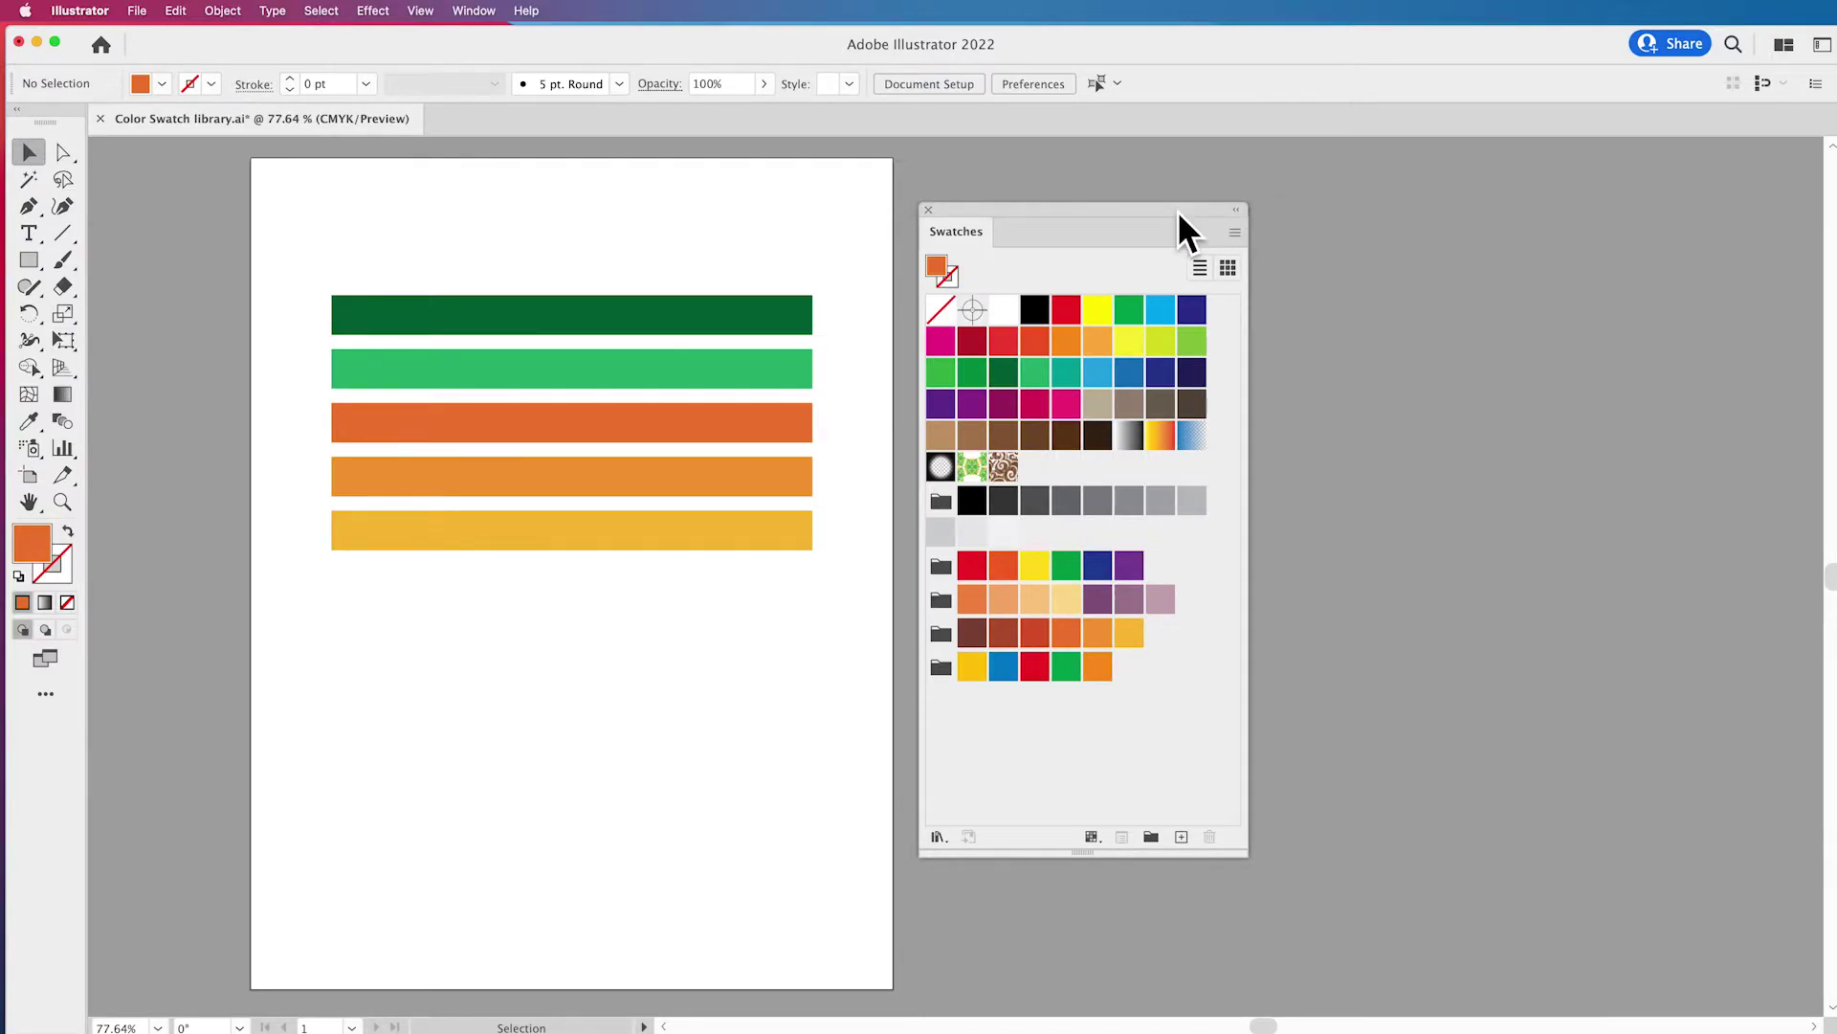
Fill the third bar magenta, the second bar purple and the top bar tan.
left_click(795, 421)
left_click(1003, 403)
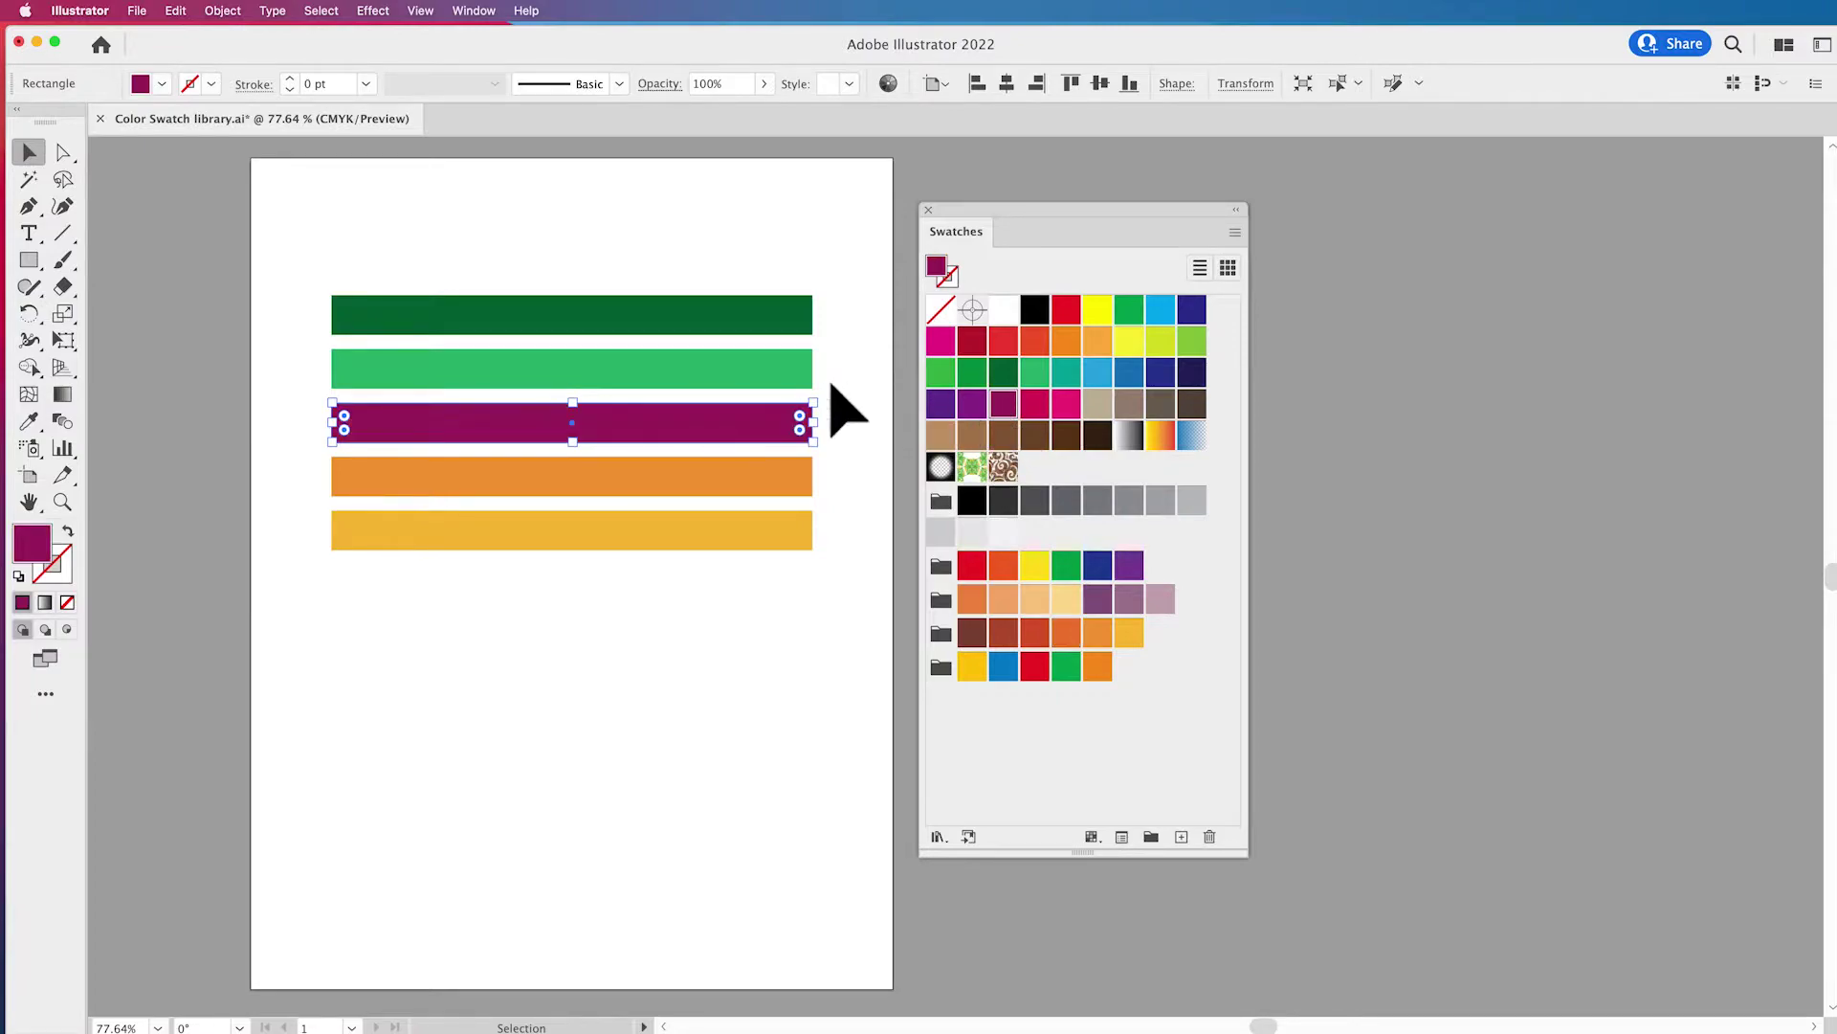
left_click(802, 372)
left_click(940, 403)
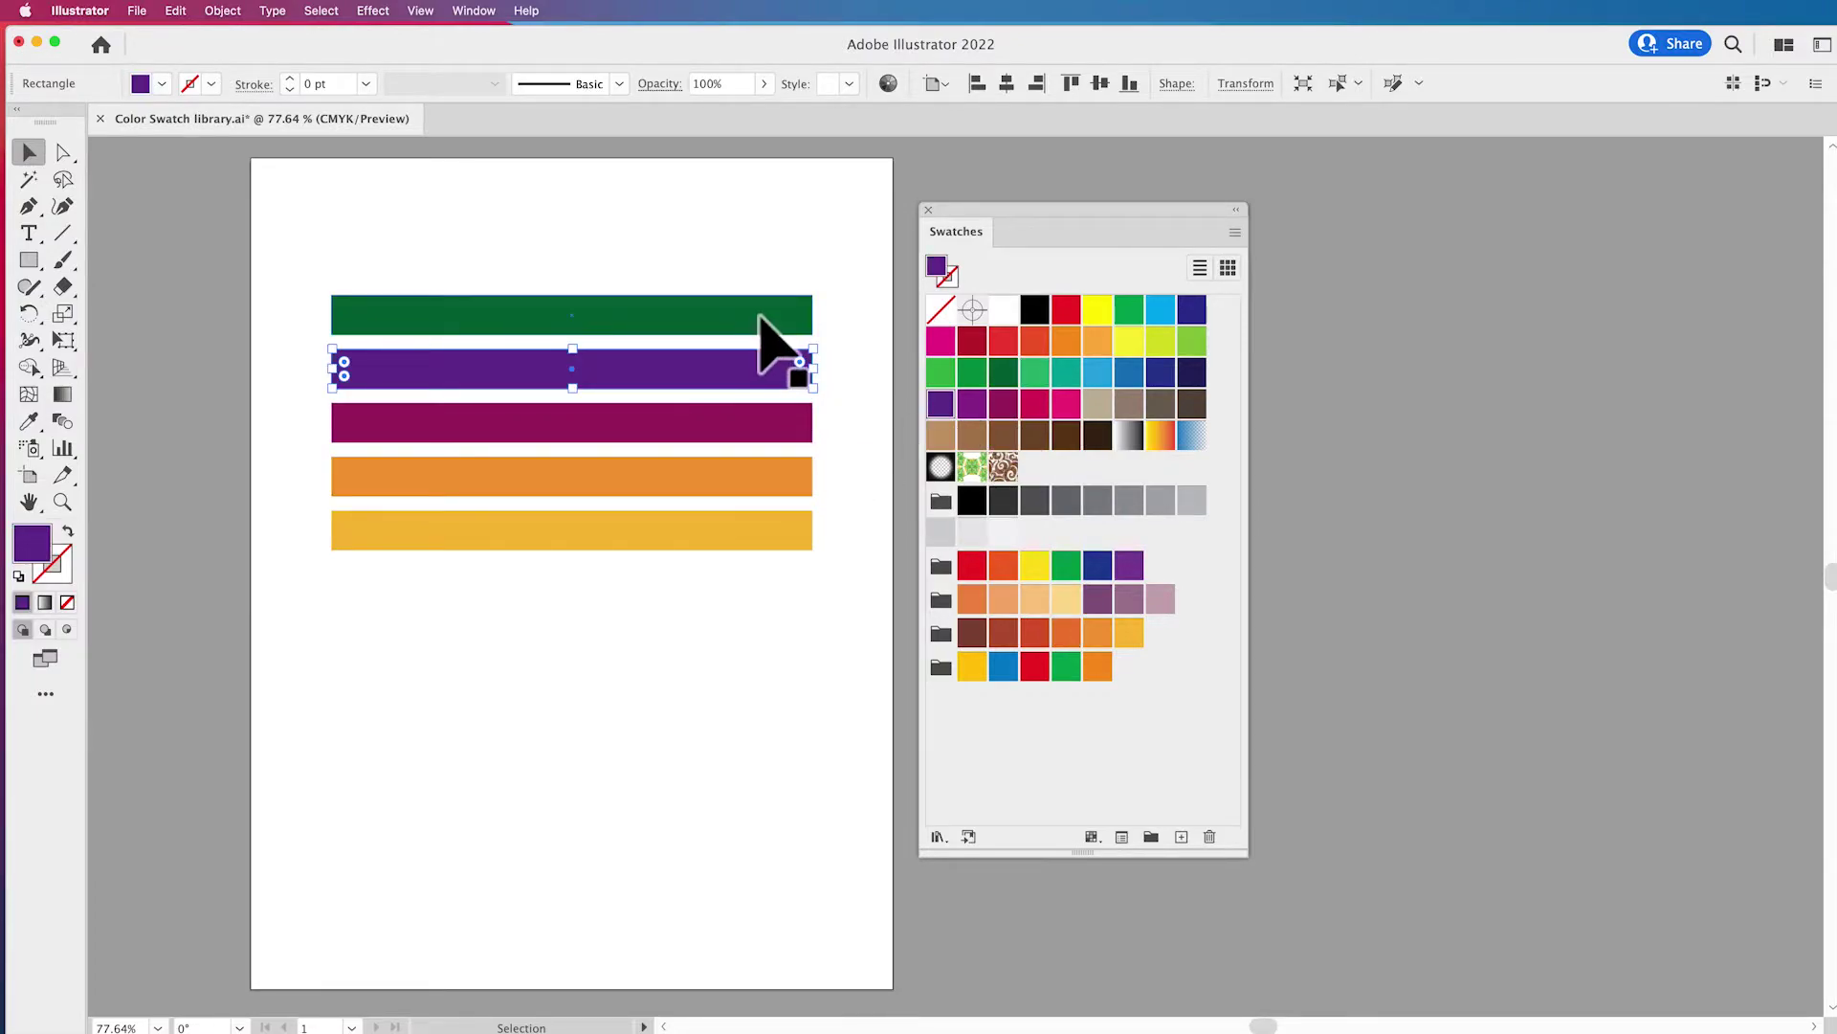
left_click(761, 317)
left_click(1097, 403)
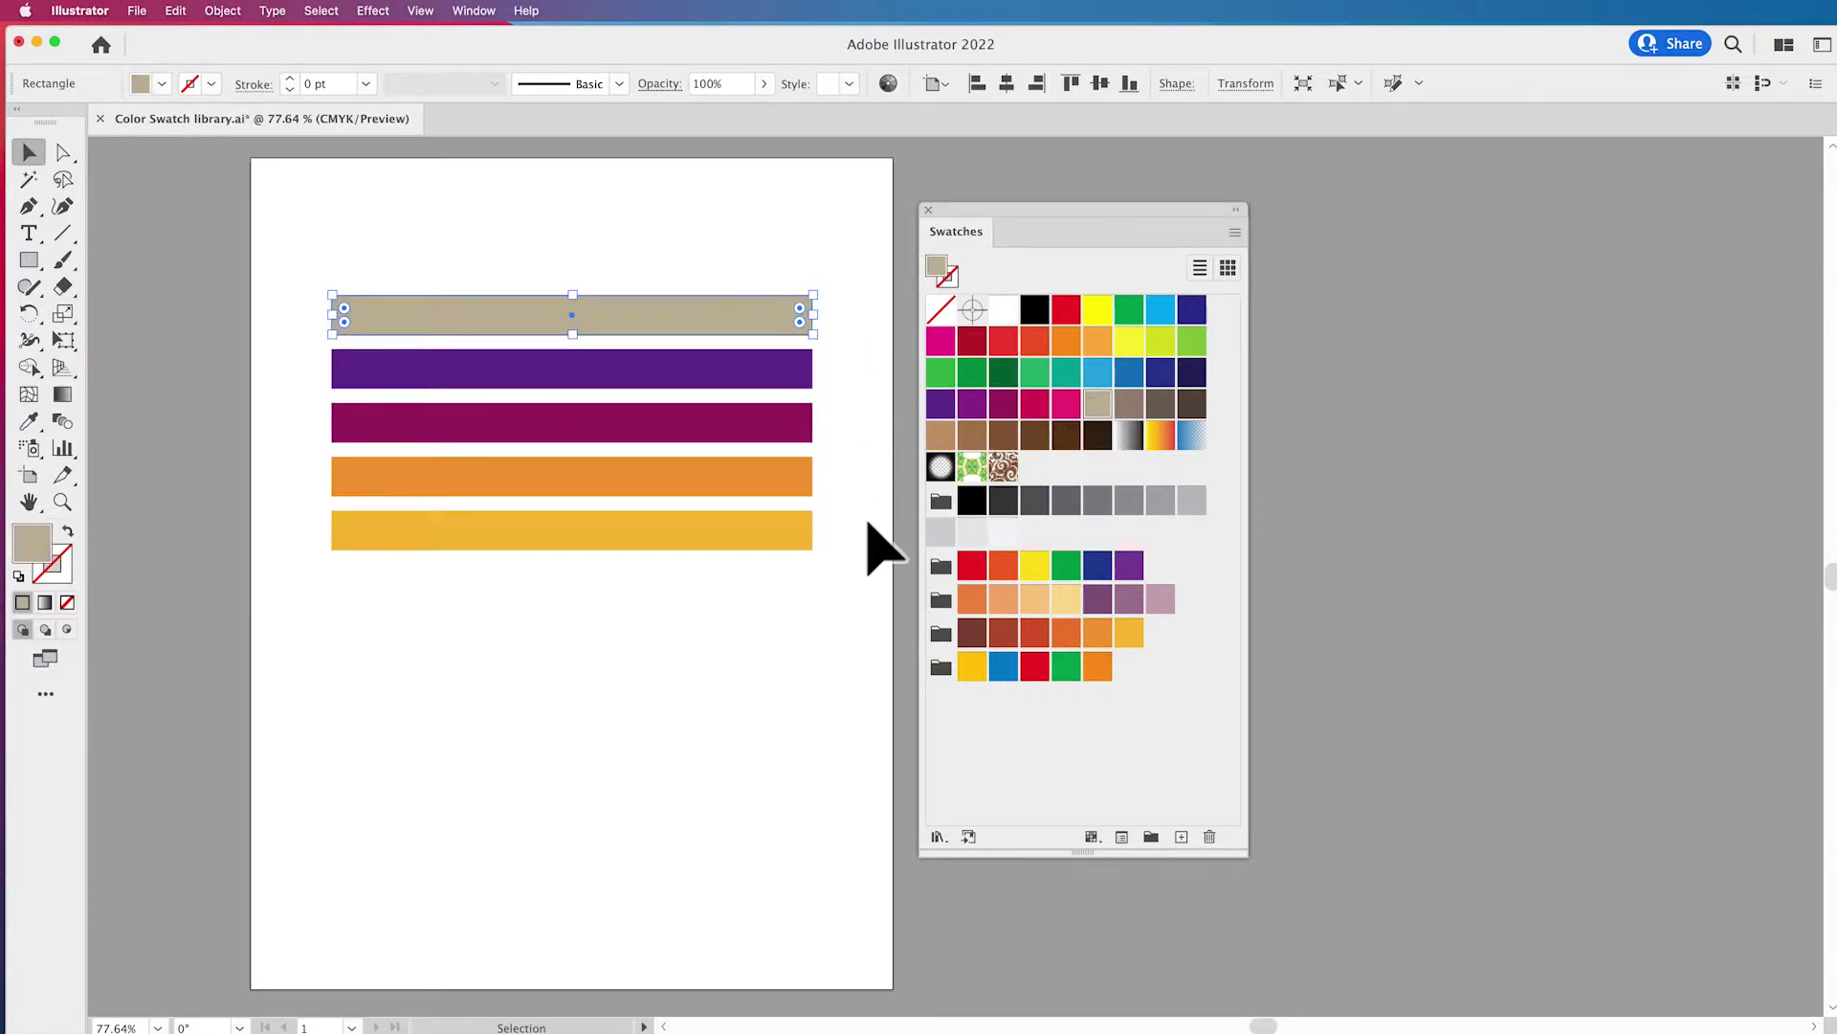
Move the tan bar down below the yellow bar.
left_click(791, 669)
left_click_drag(749, 340, 736, 587)
left_click(802, 639)
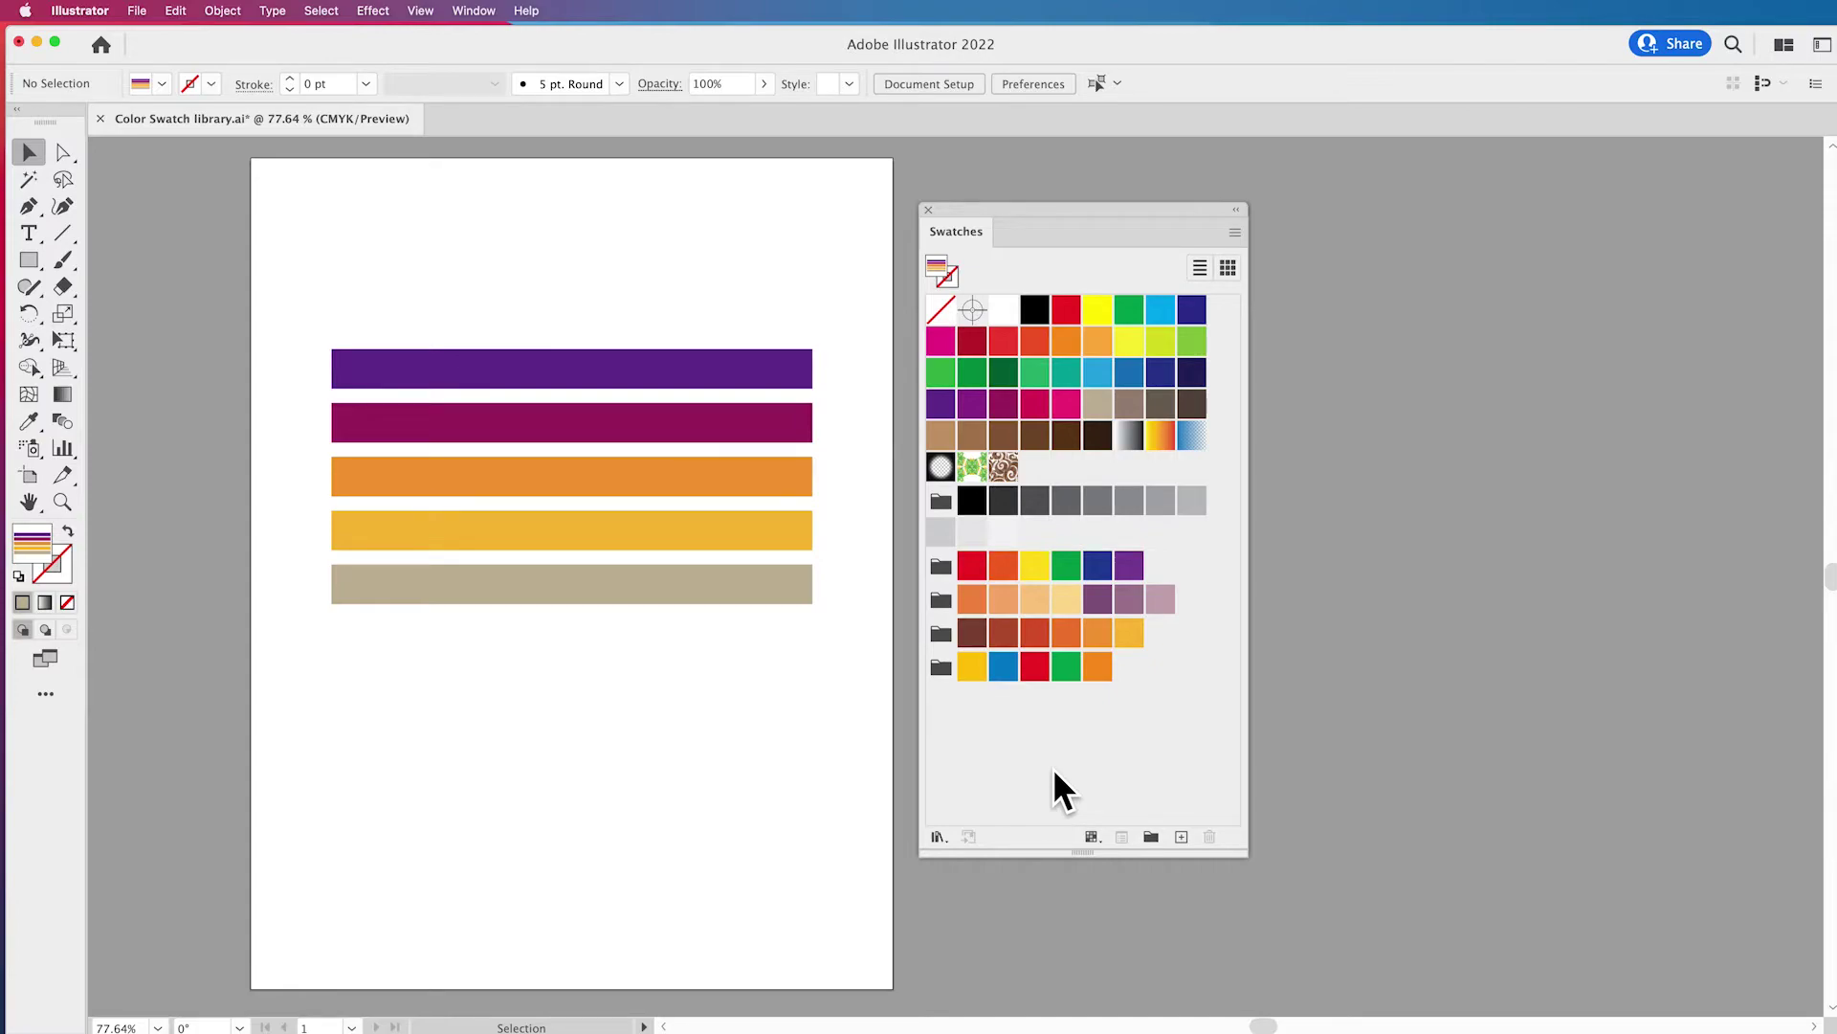
Delete the grey colour group, the brown pattern swatch, then the brown swatch row with remaining pattern.
left_click(940, 501)
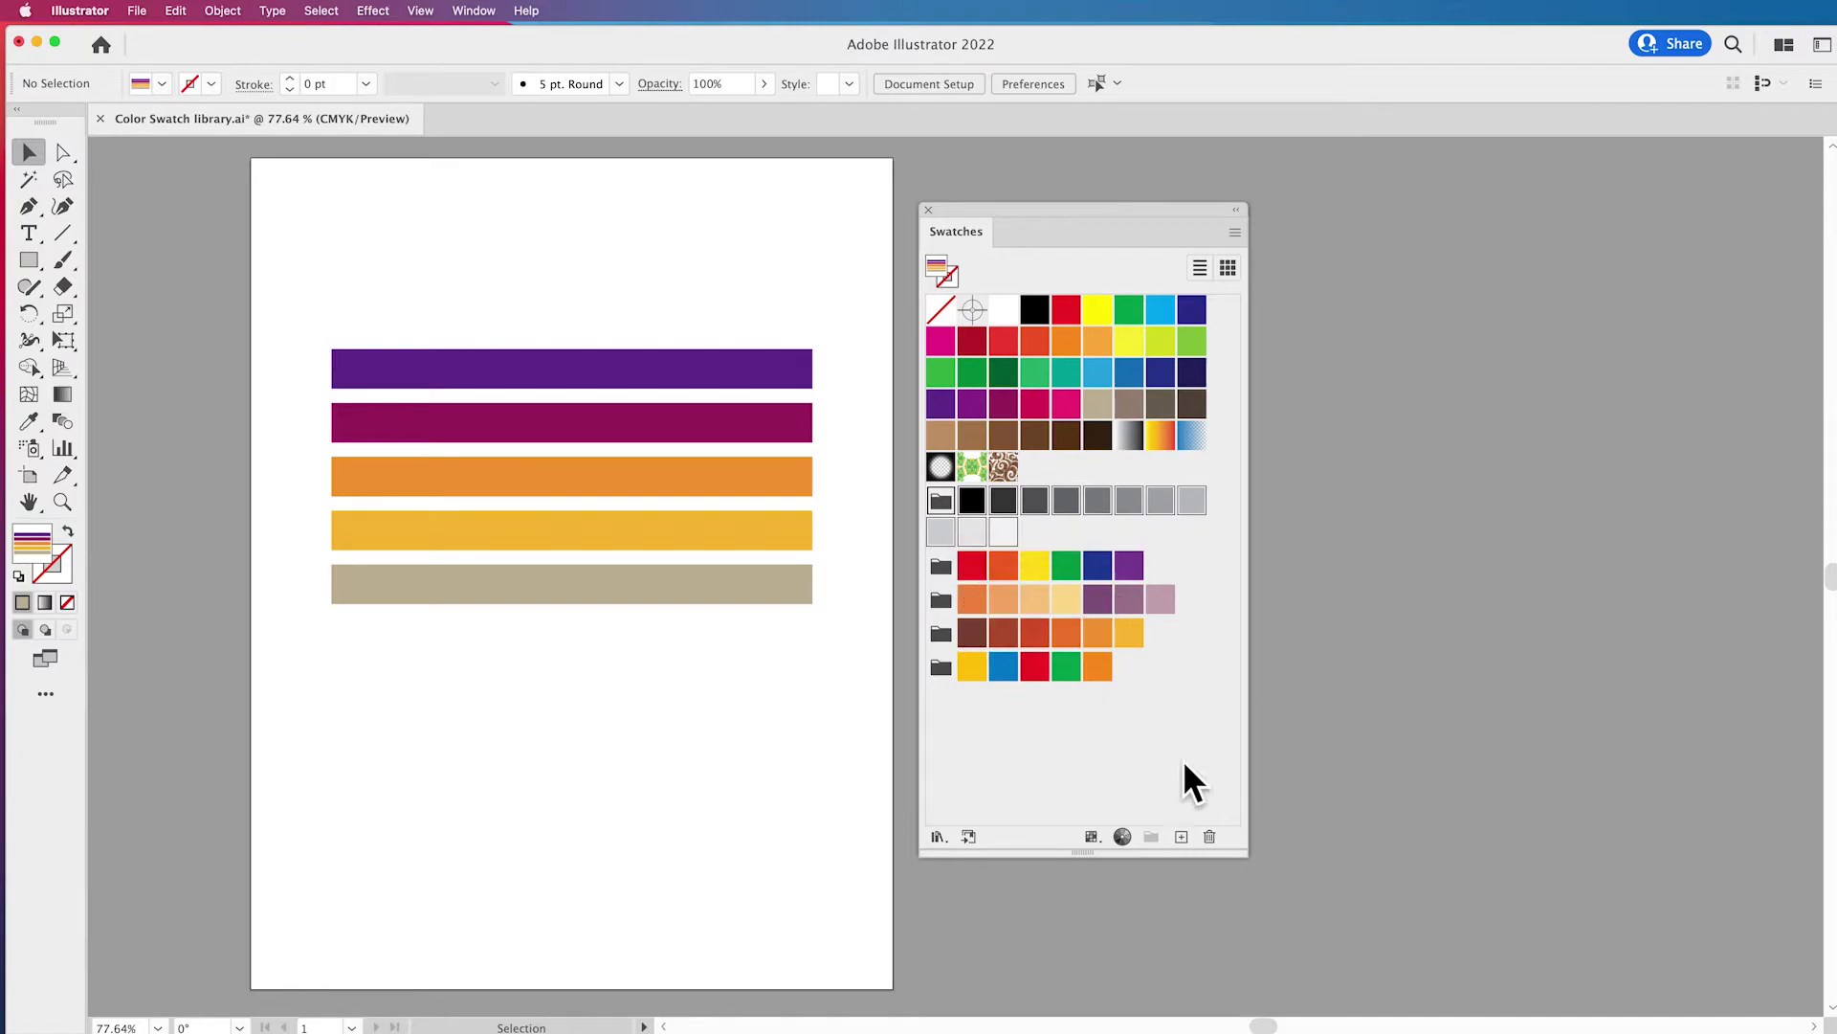
left_click(1210, 839)
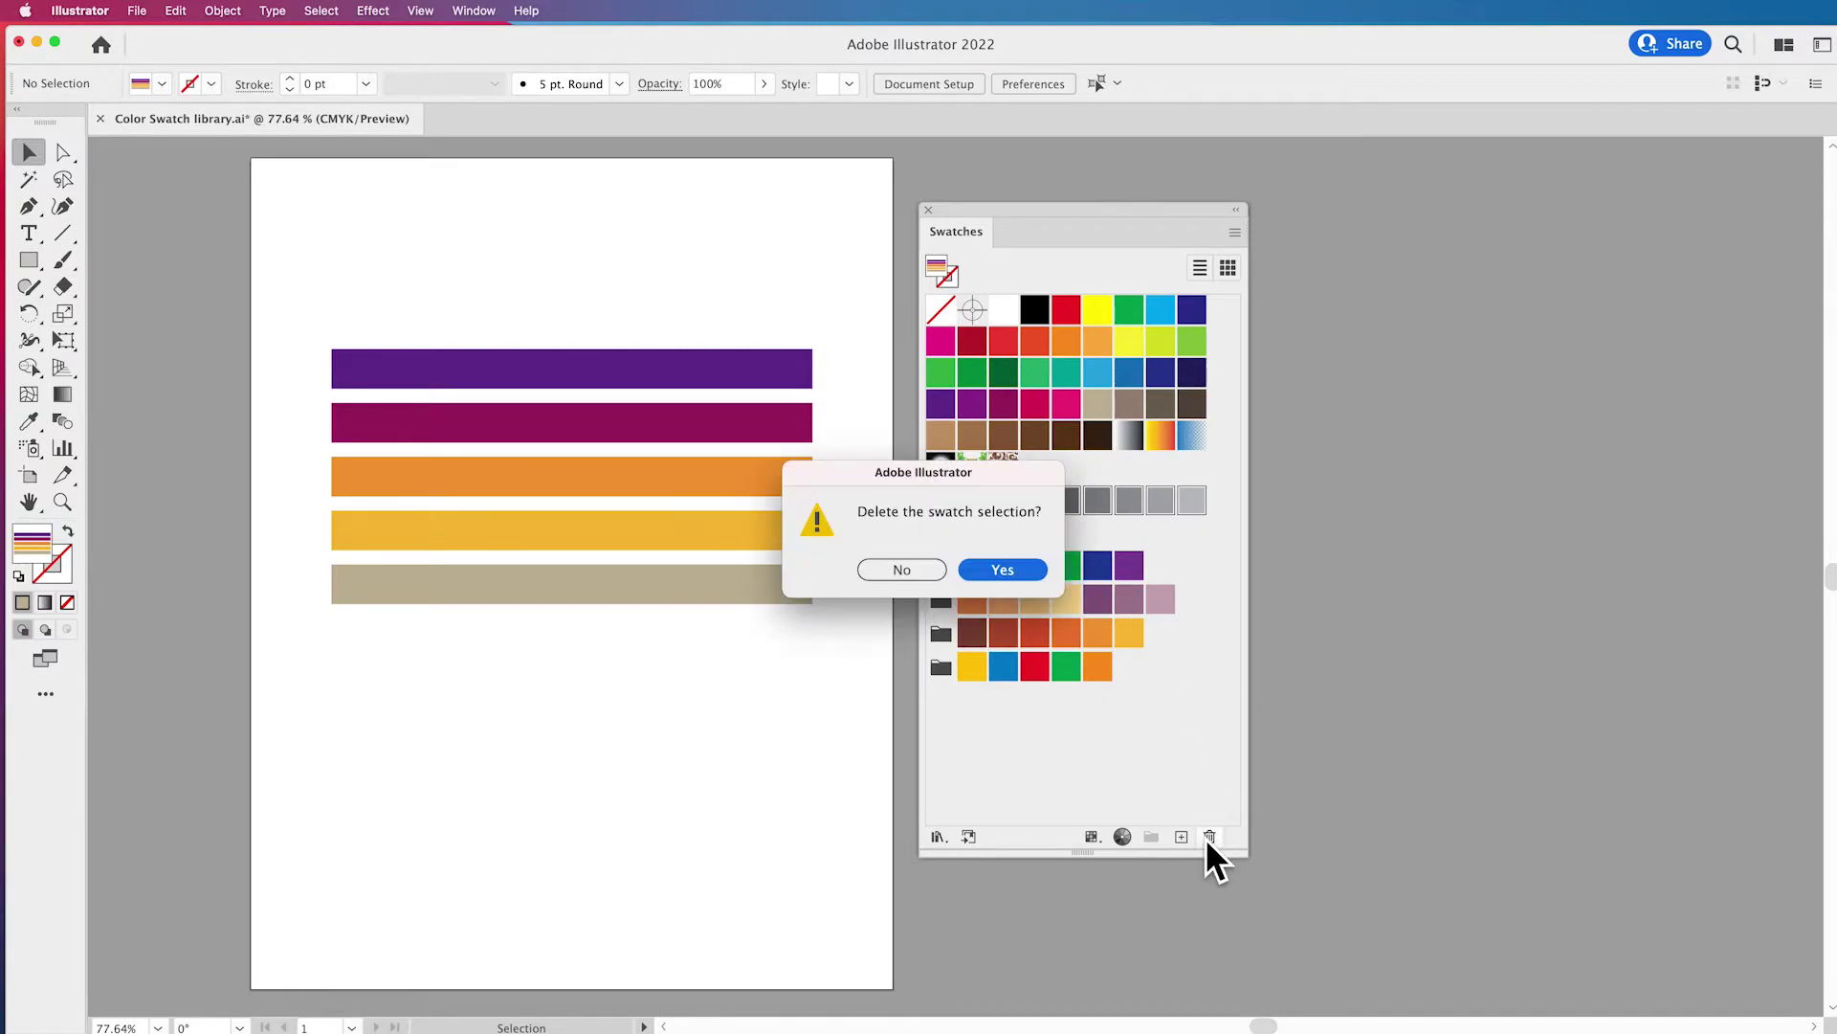
left_click(1002, 570)
left_click(1003, 465)
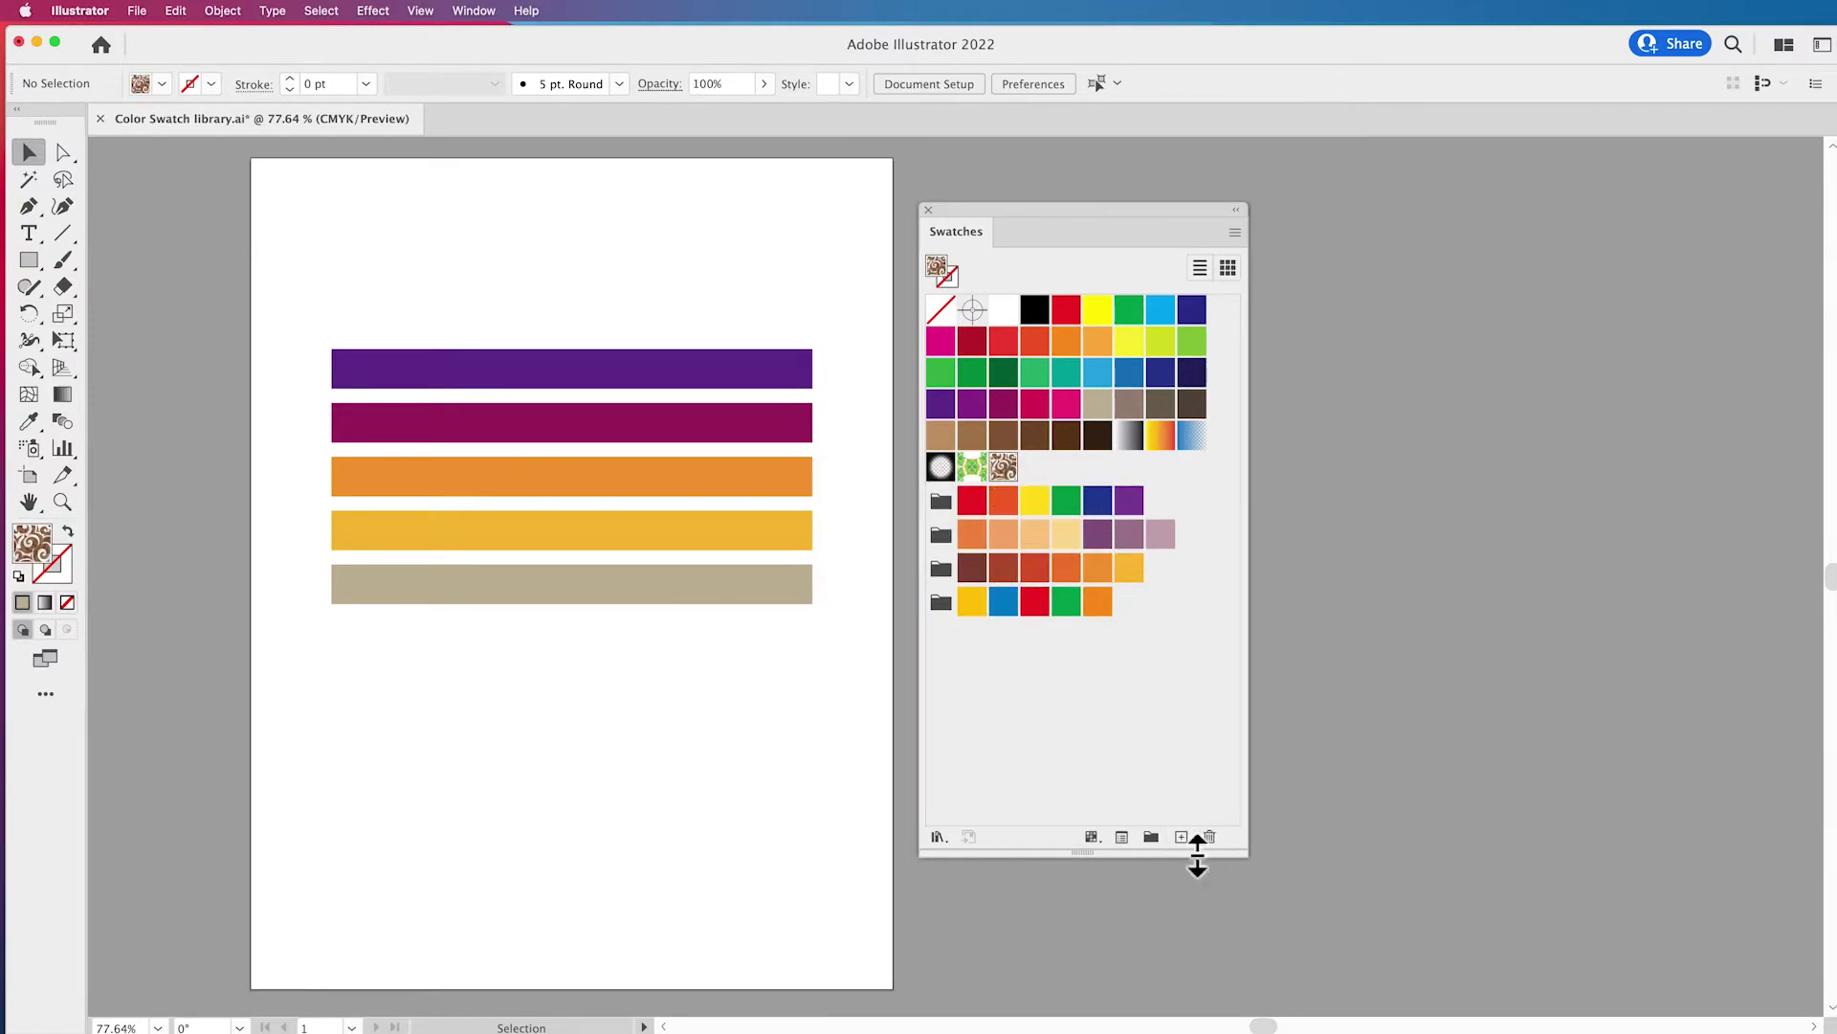
left_click(1210, 837)
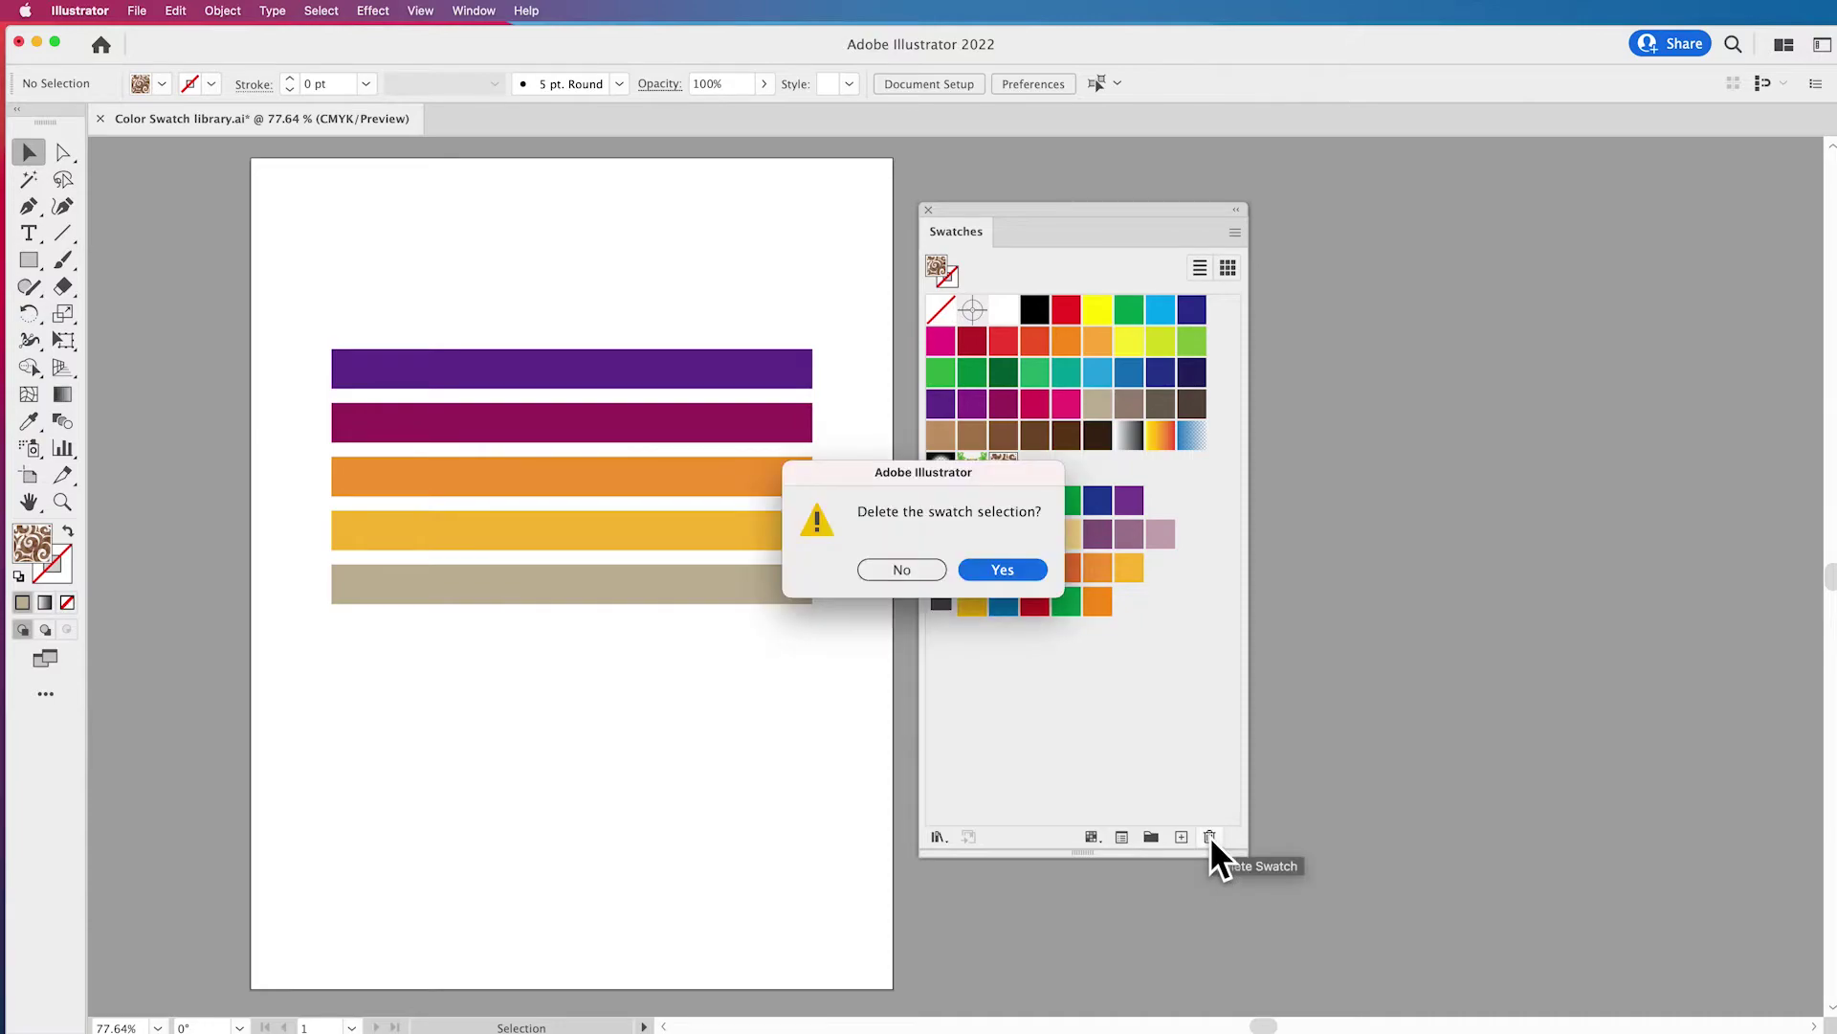
left_click(1016, 570)
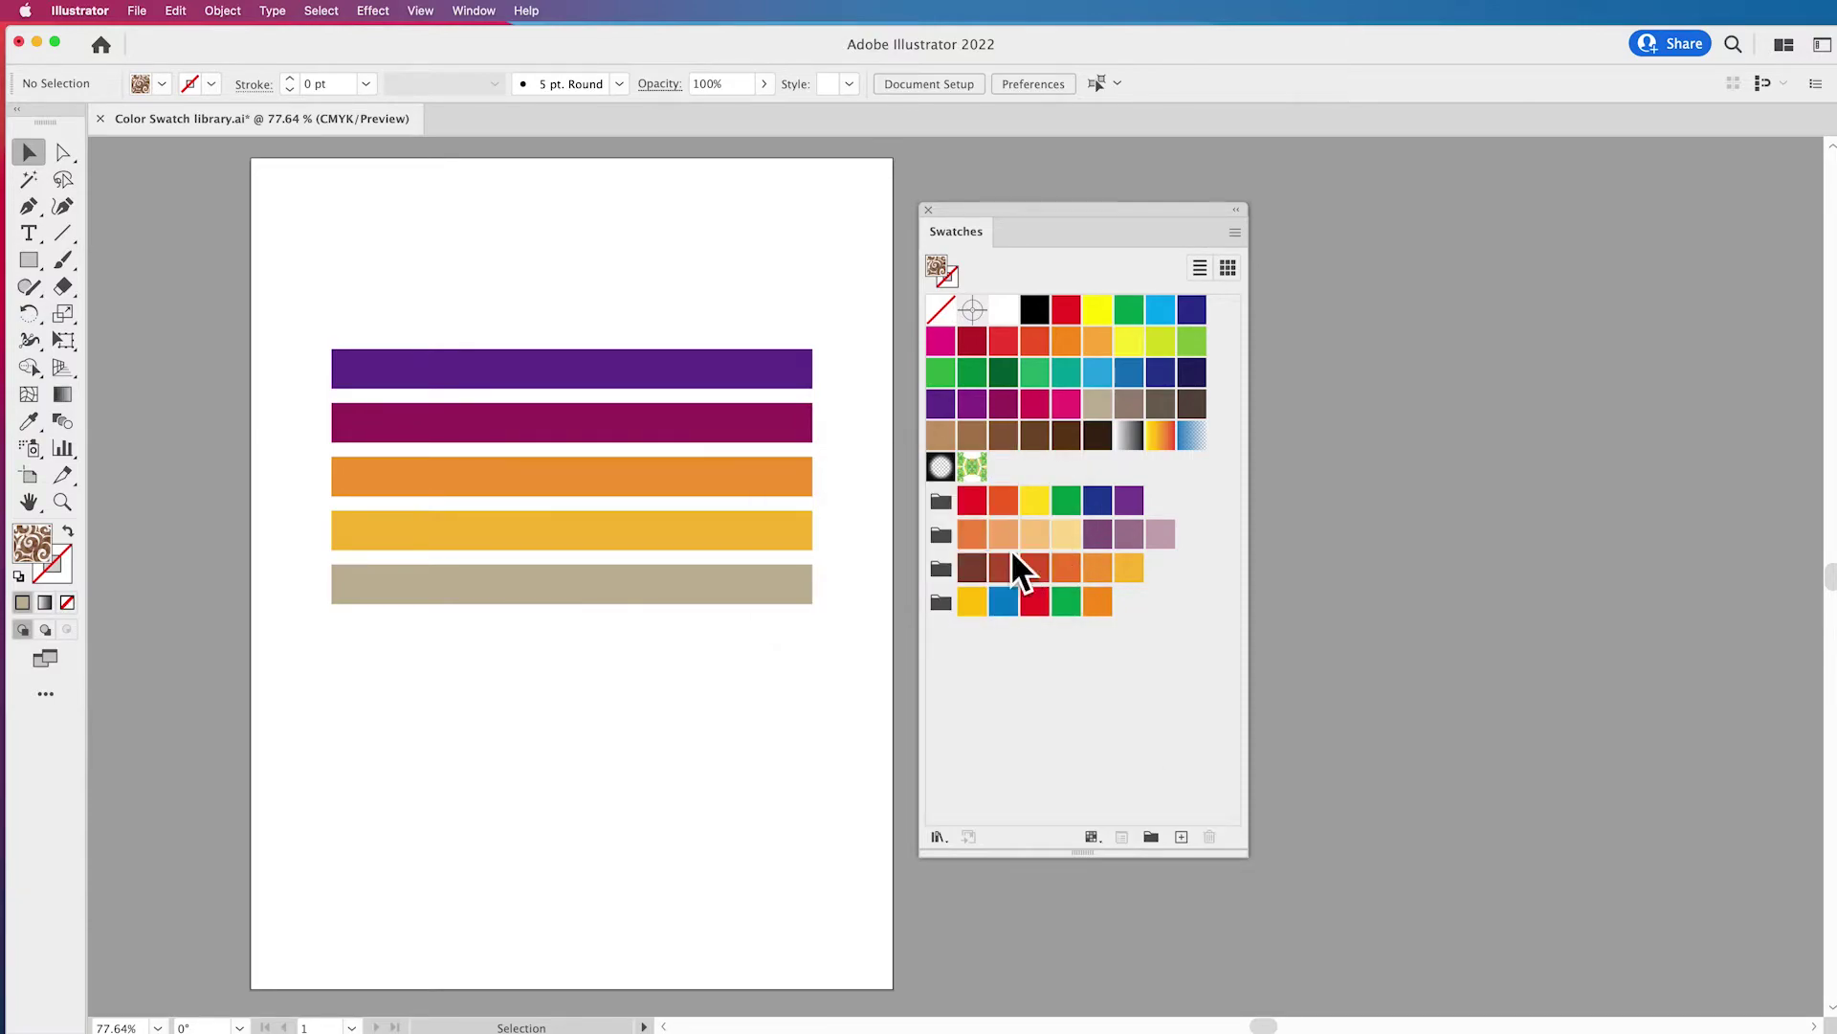
left_click(938, 437, "shift")
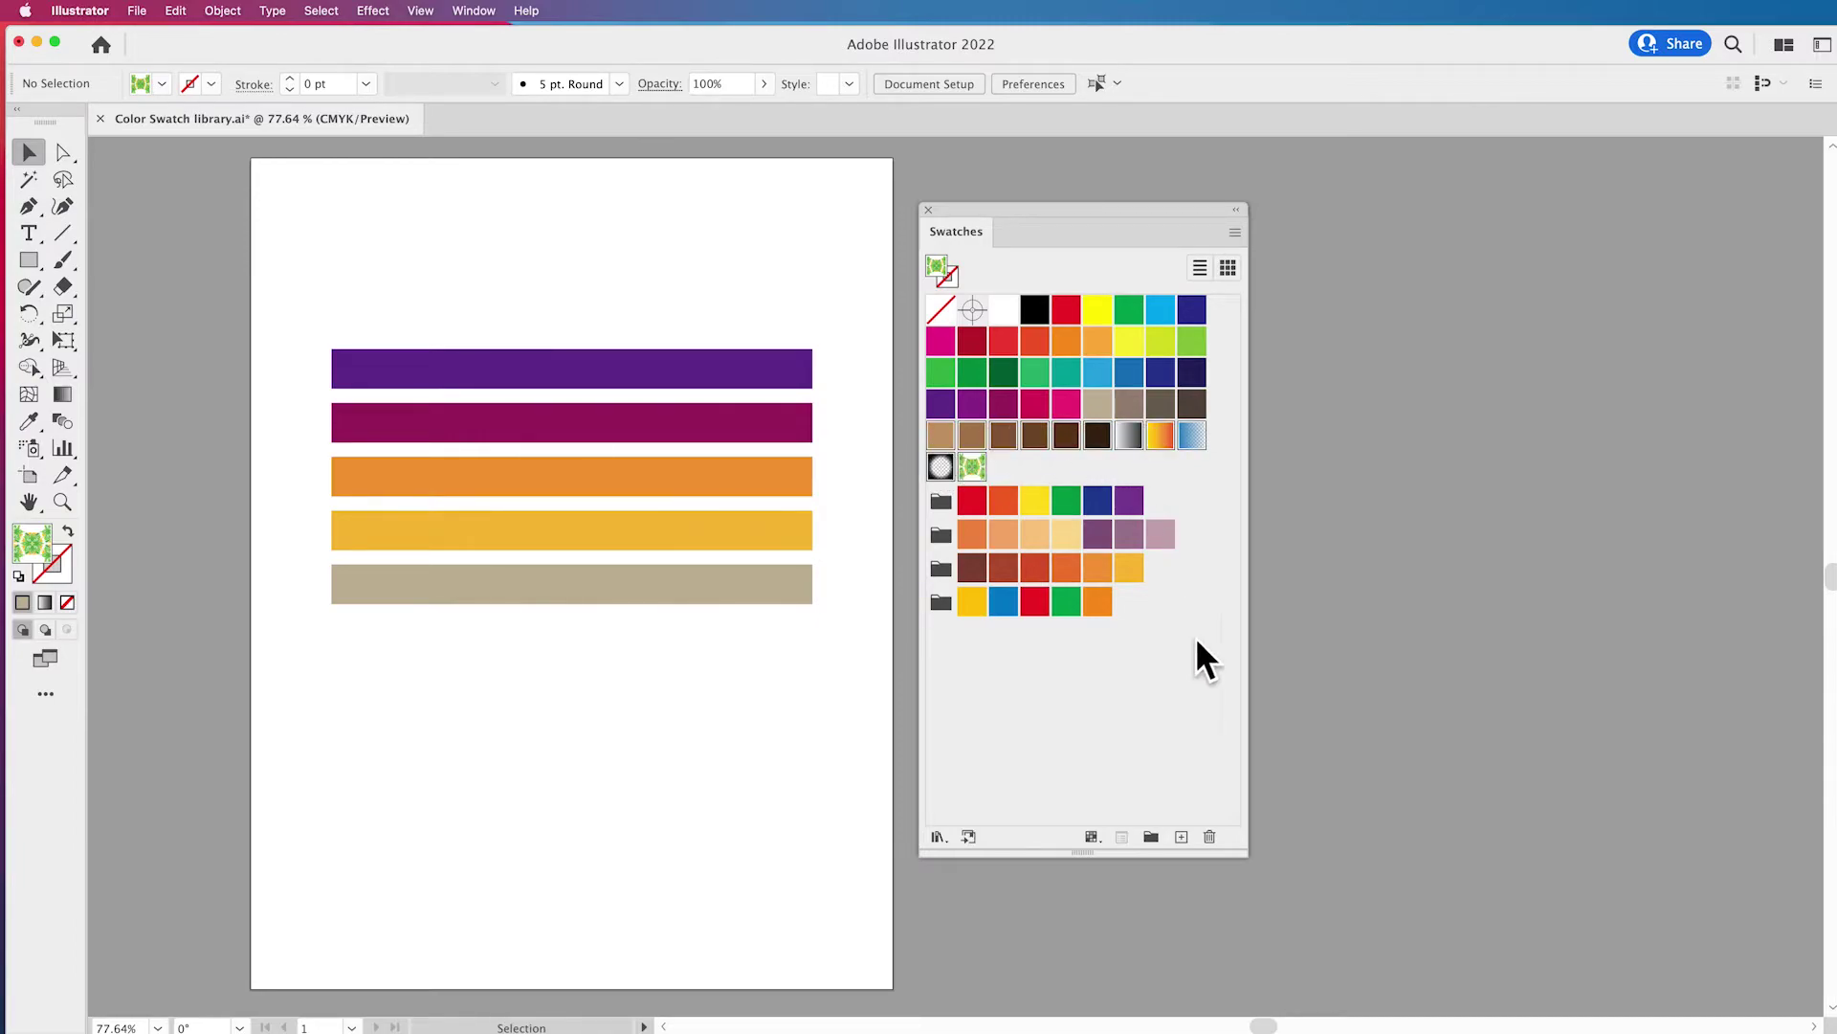
left_click(1207, 838)
left_click(1010, 570)
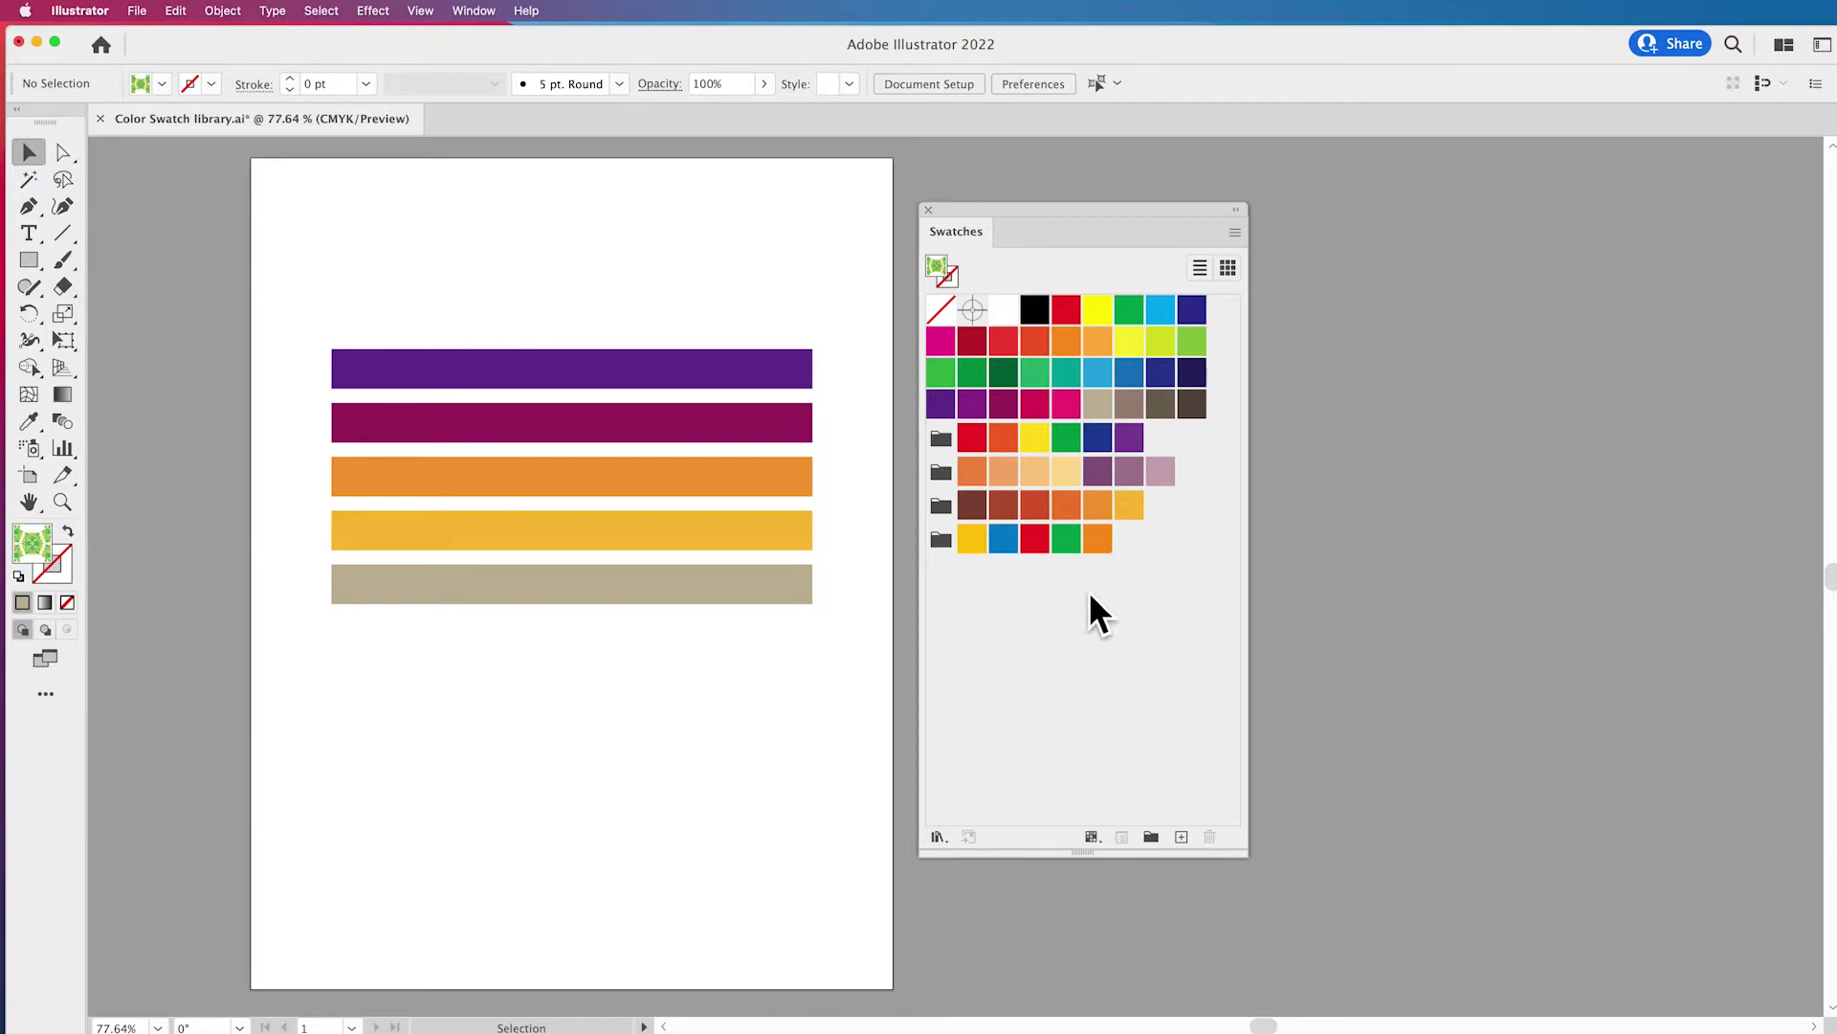
Select all five bars and add their colours to the swatches with Add Selected Colors.
left_click_drag(637, 264, 722, 699)
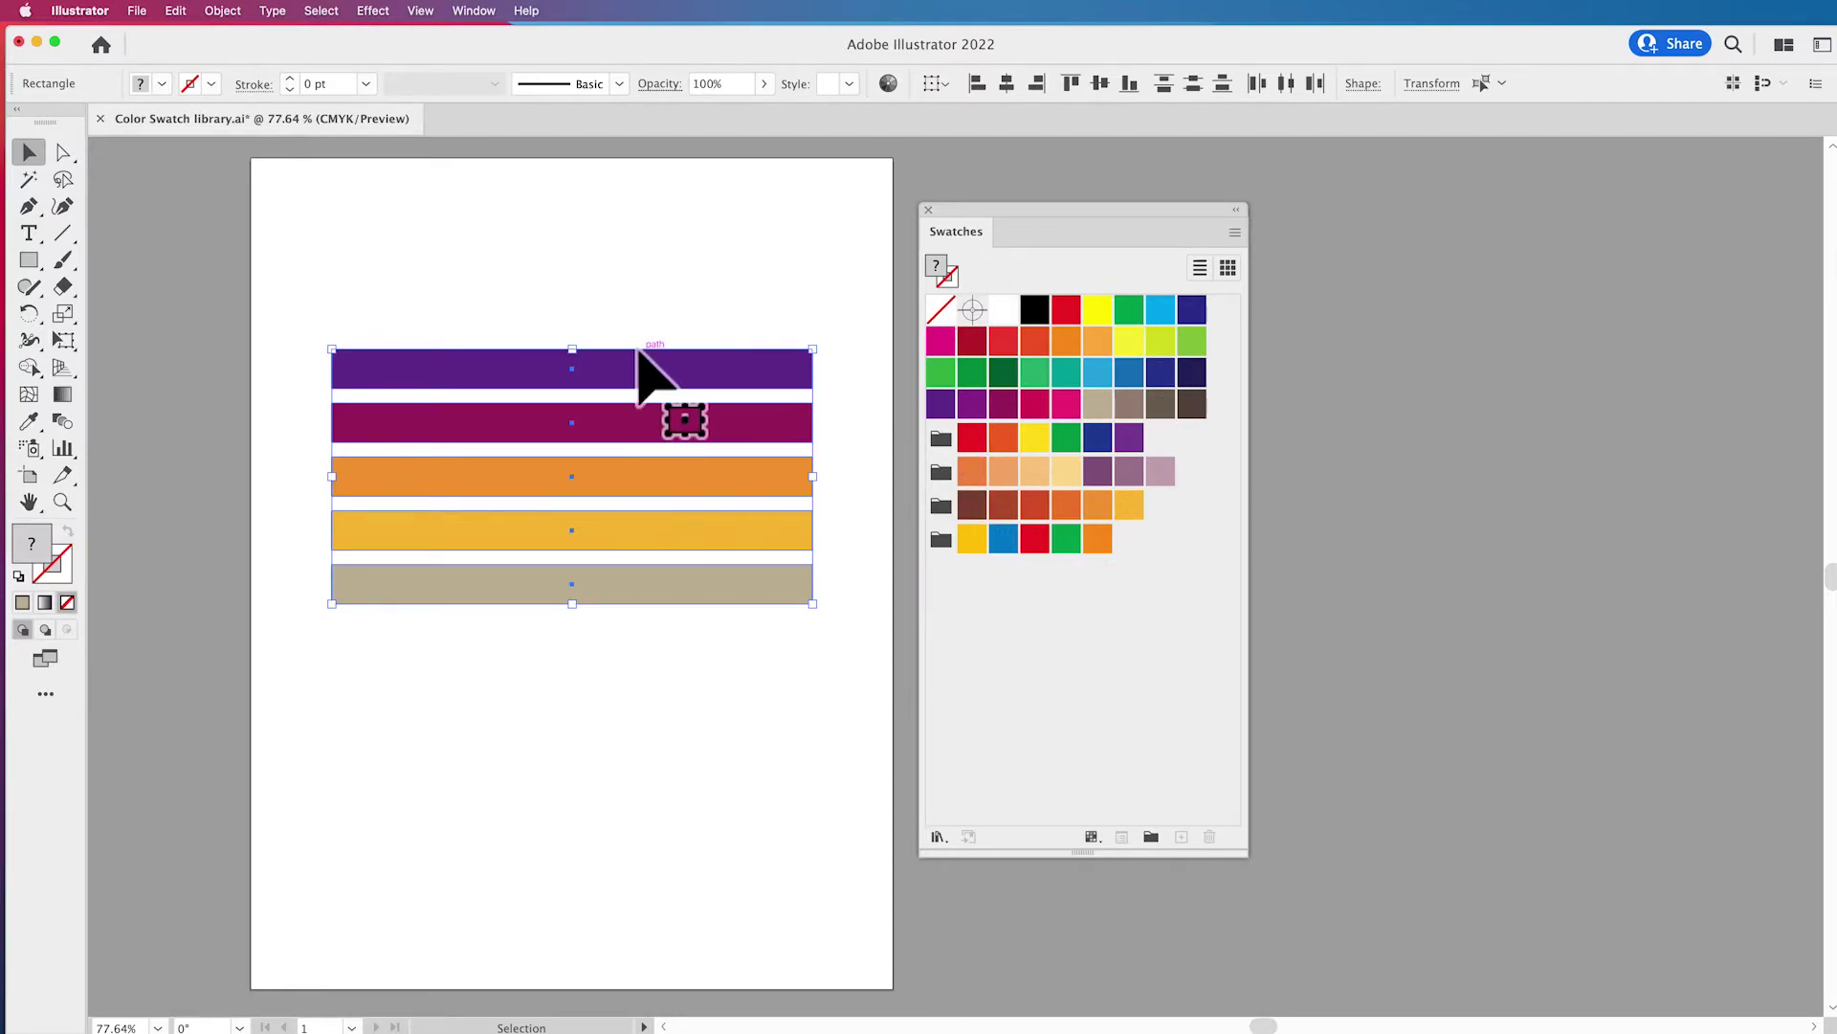
left_click(1231, 233)
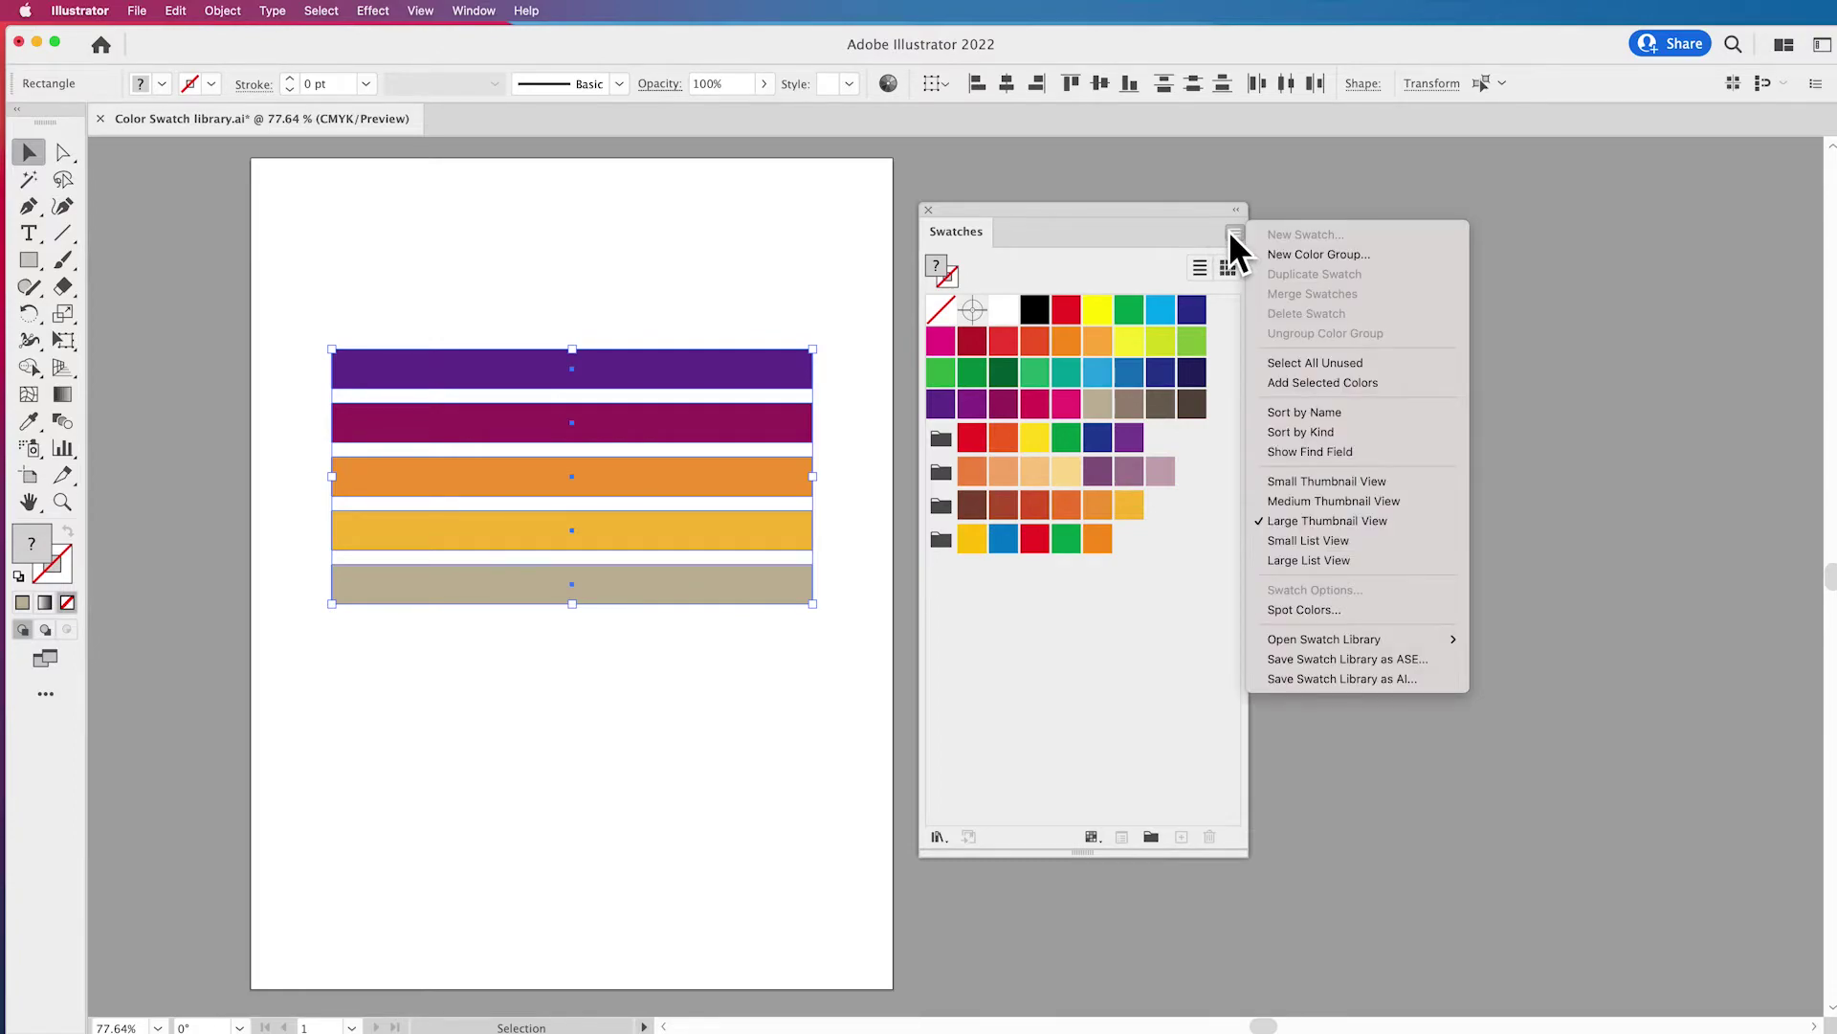
left_click(1352, 387)
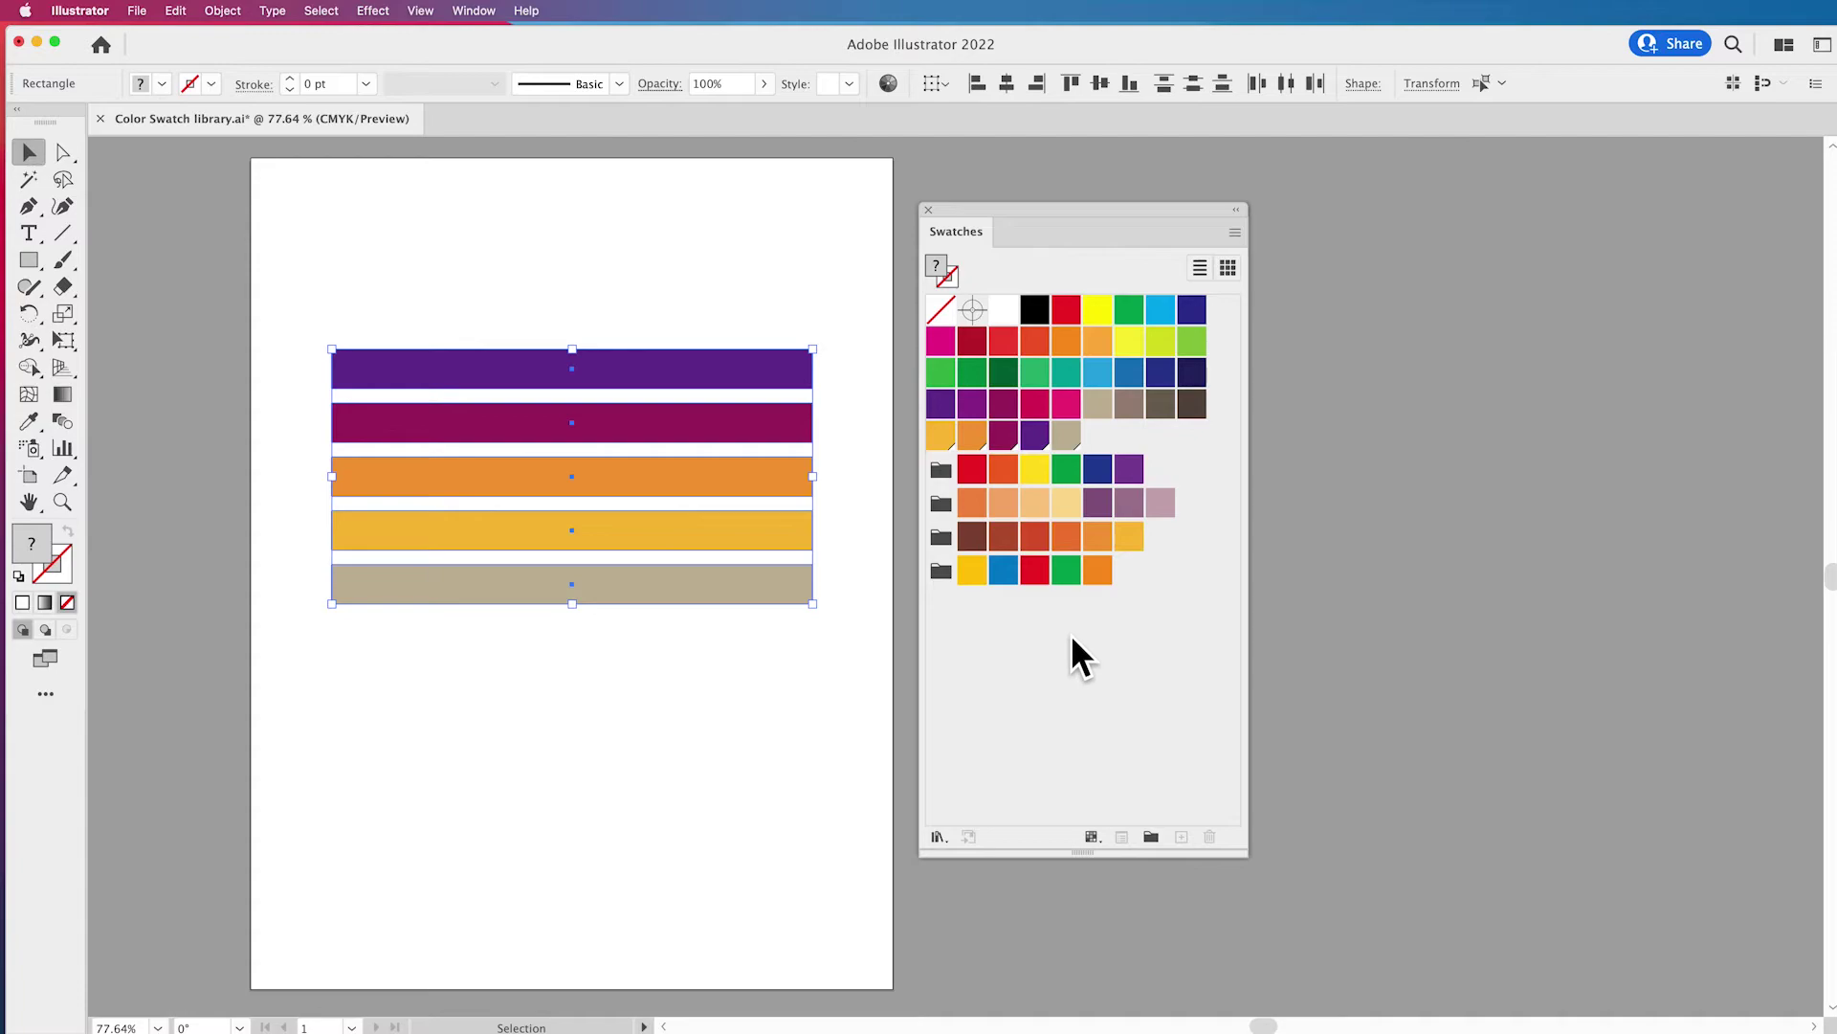
left_click(818, 696)
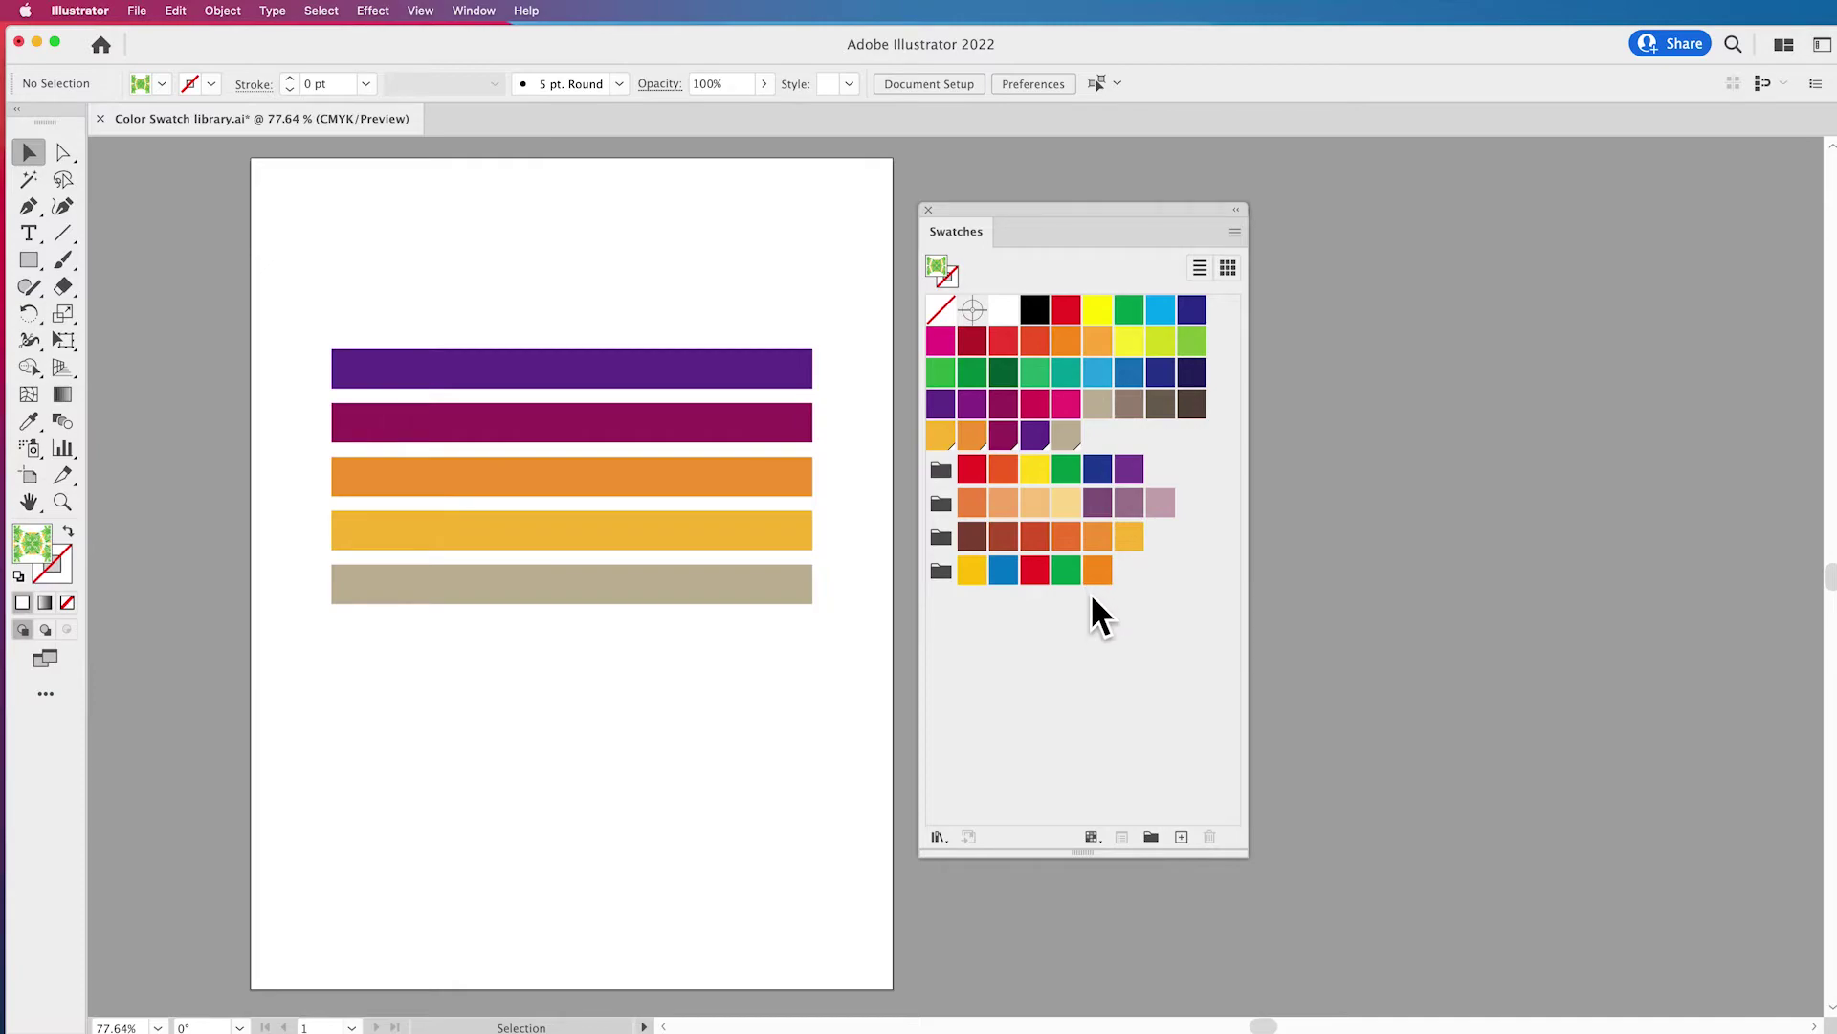
Bring up the Swatches panel menu to reach Save Swatch Library as ASE.
left_click(1235, 233)
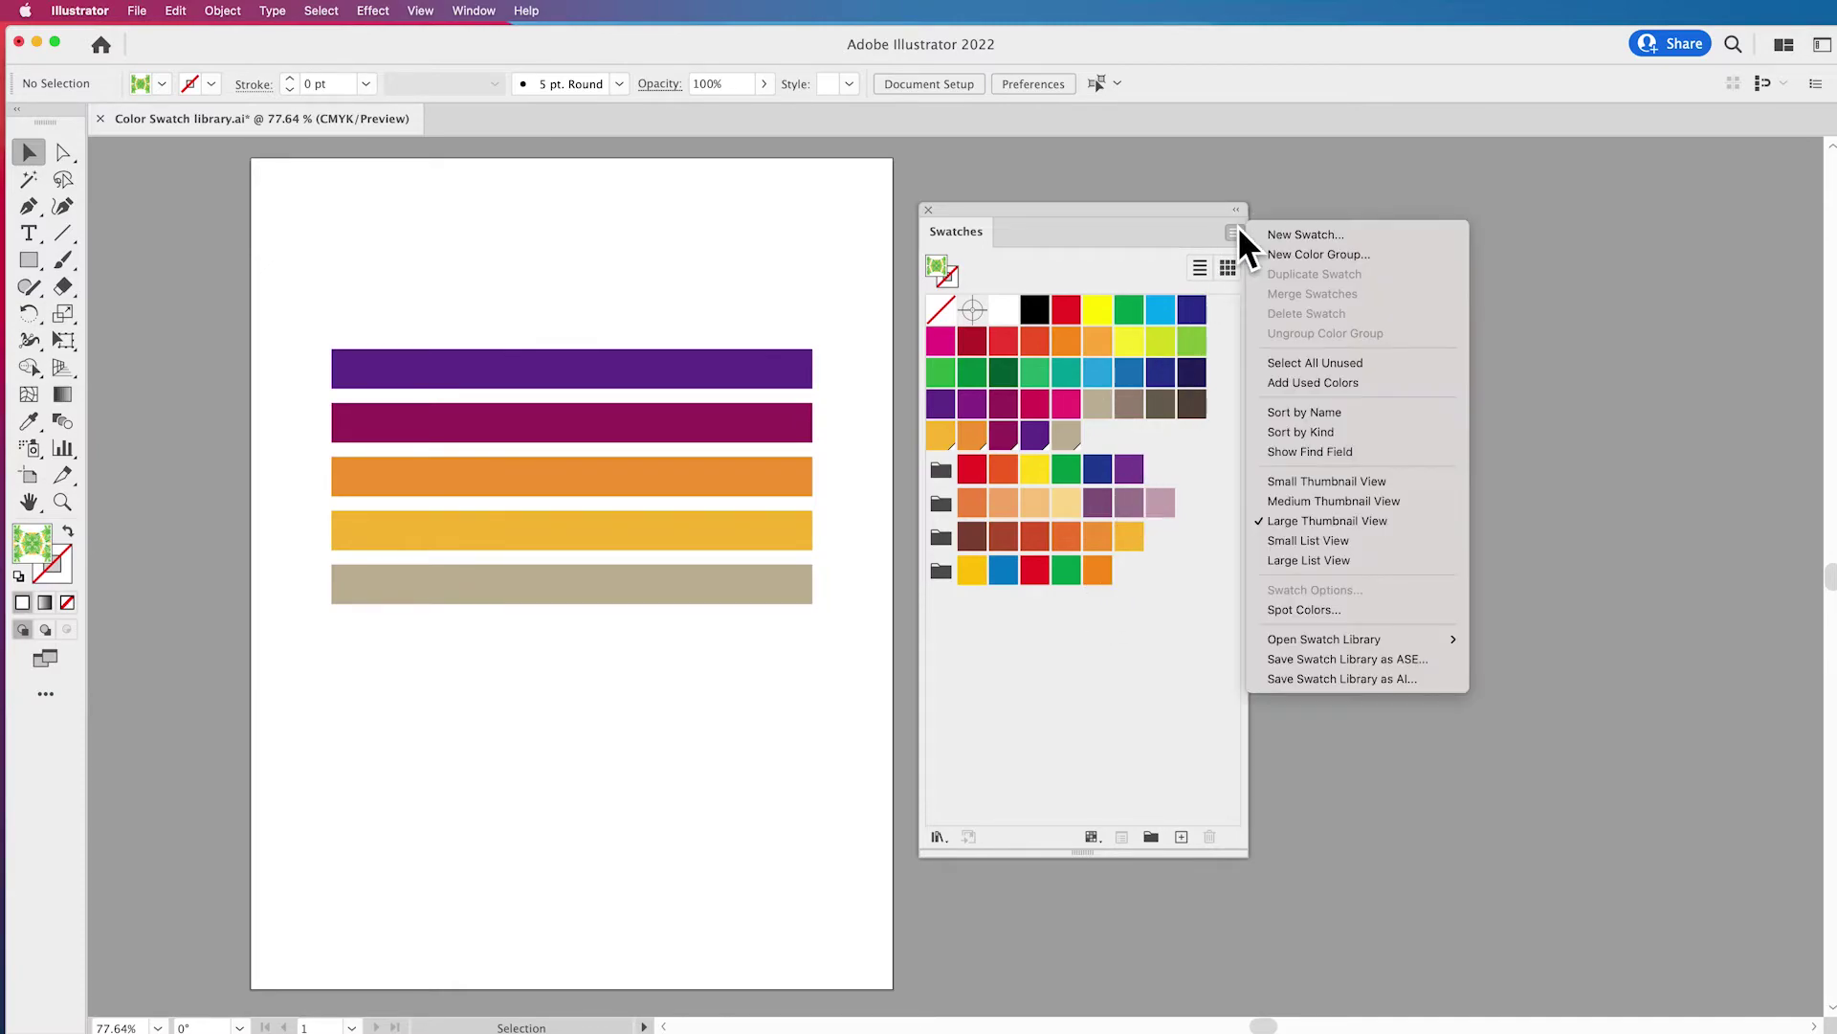
Save the swatches as ASE library 'Color Swatch library TEST' in the Swatches folder, accepting the warning.
left_click(1411, 658)
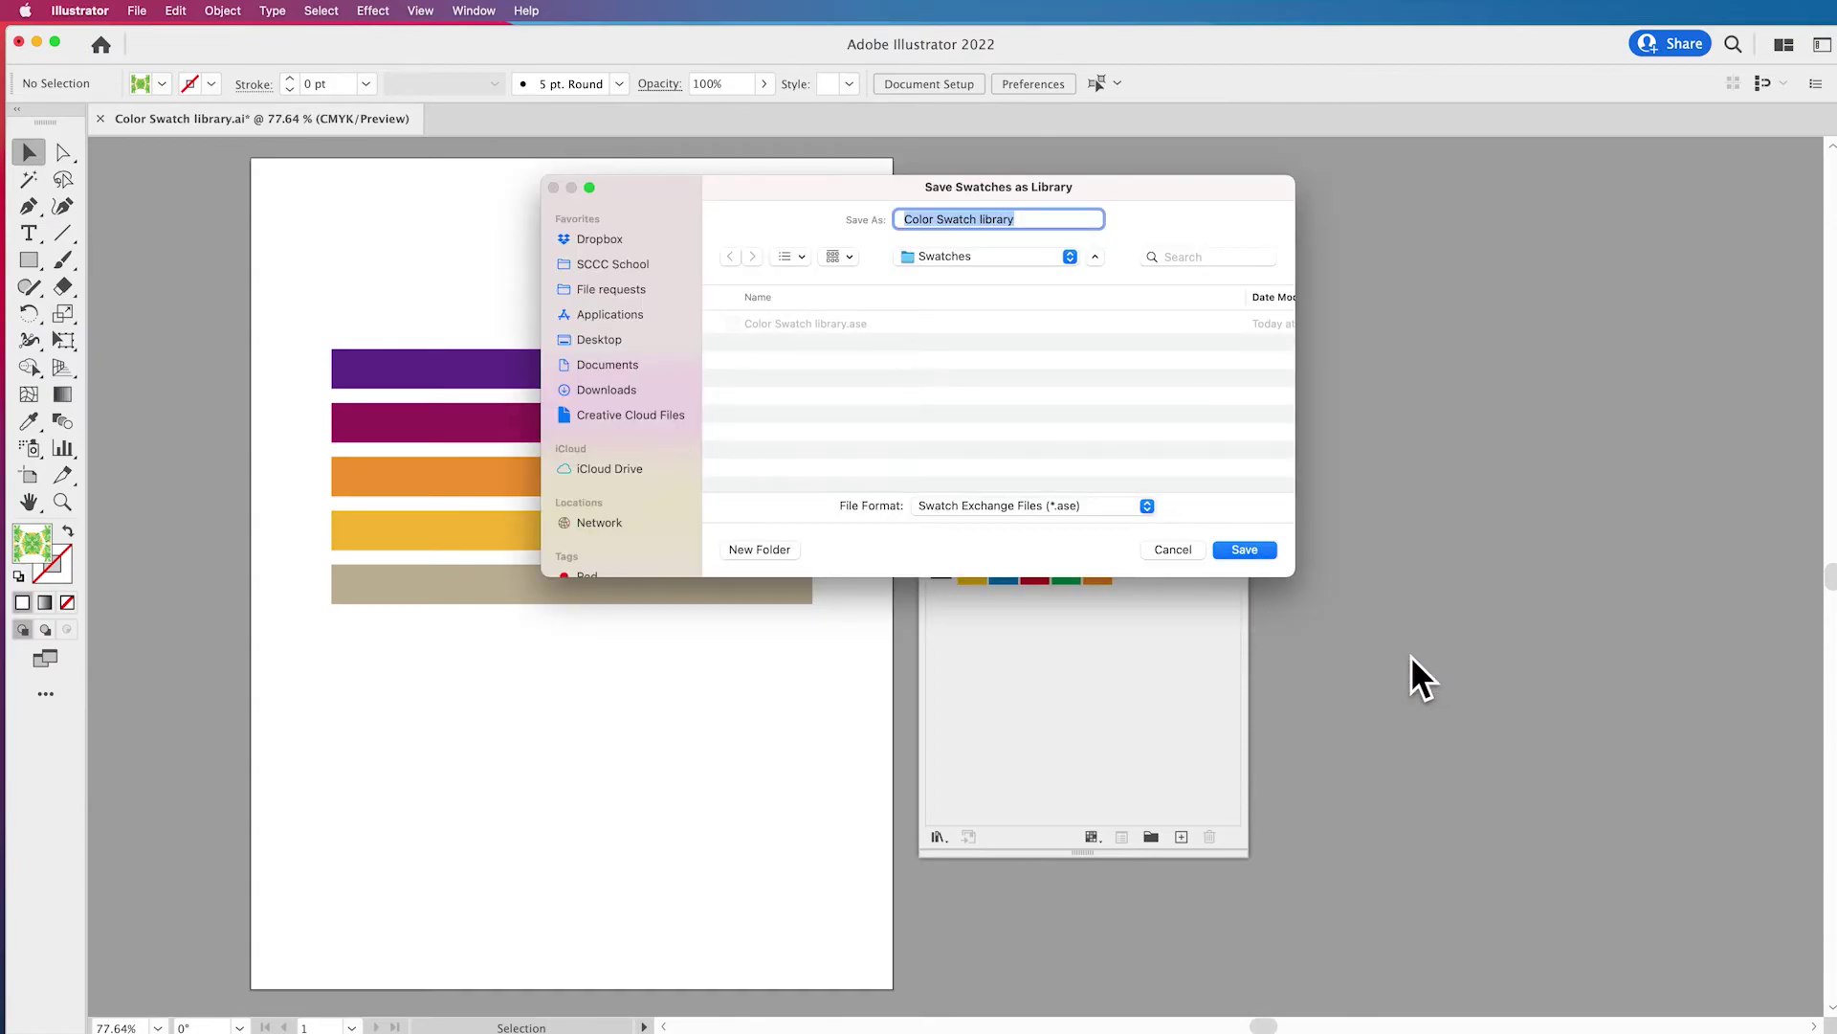
left_click_drag(1081, 180, 1105, 222)
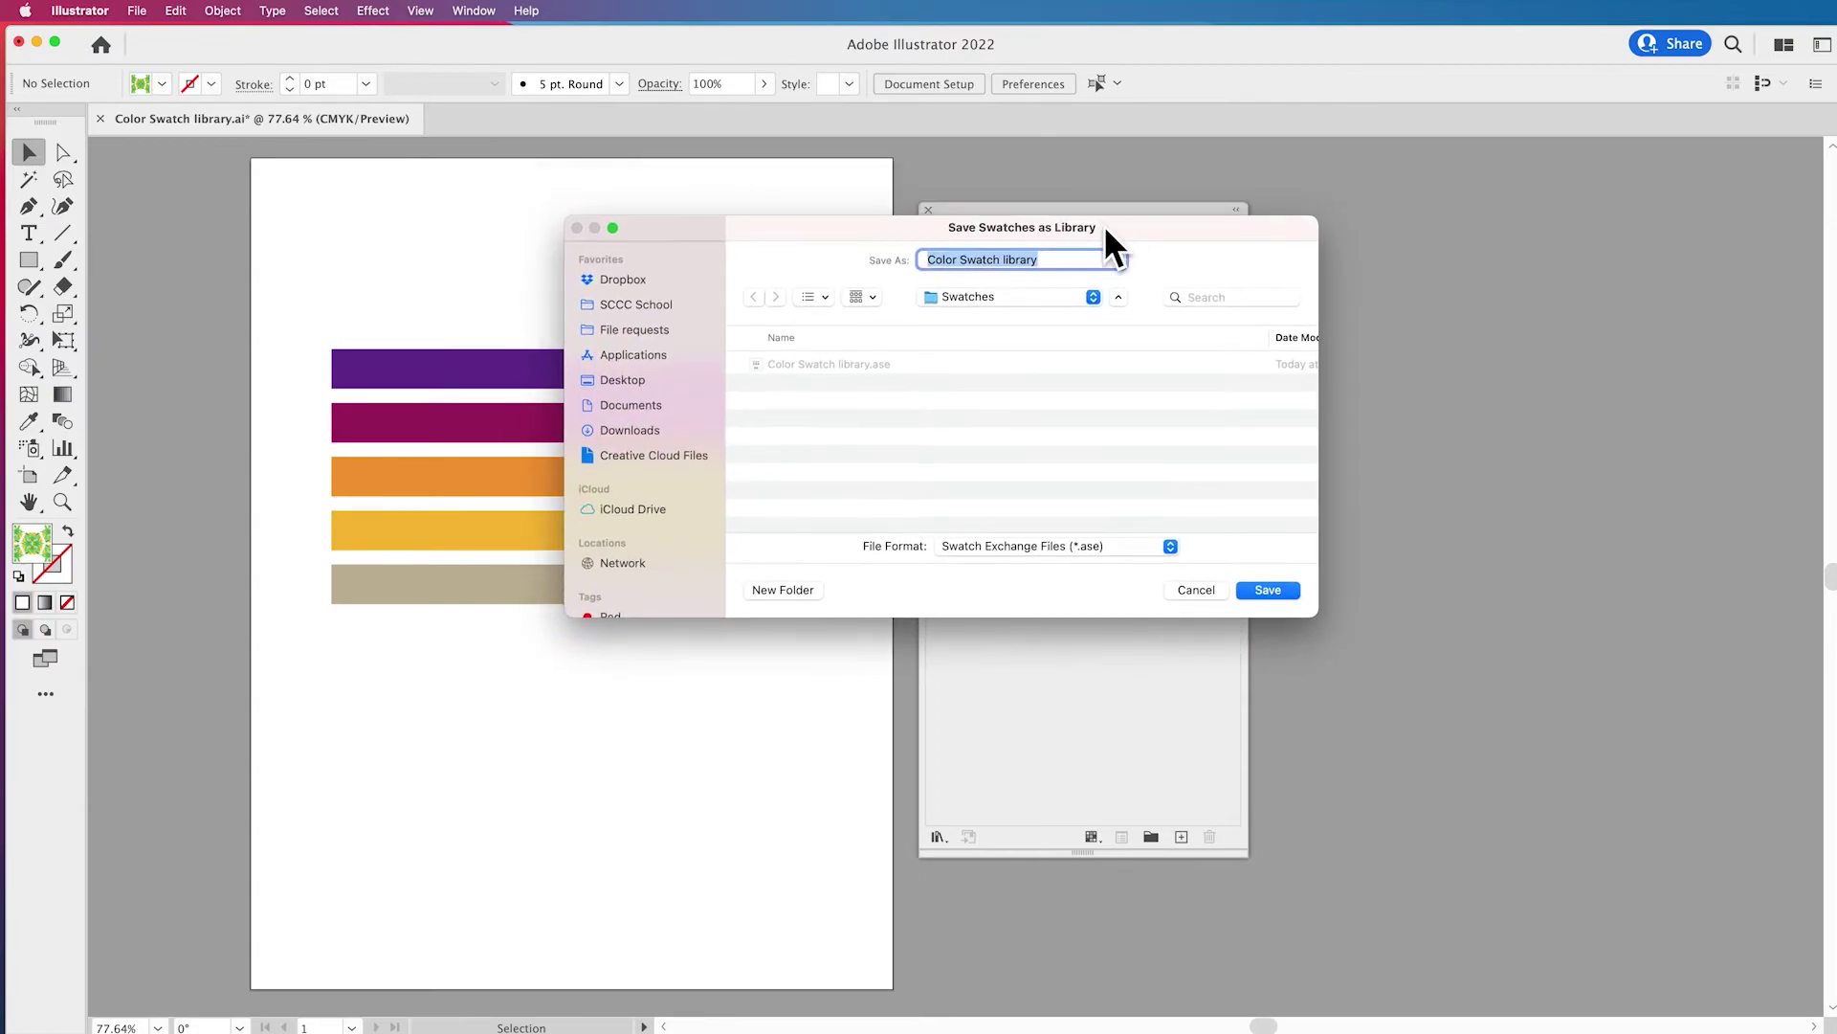
left_click(964, 273)
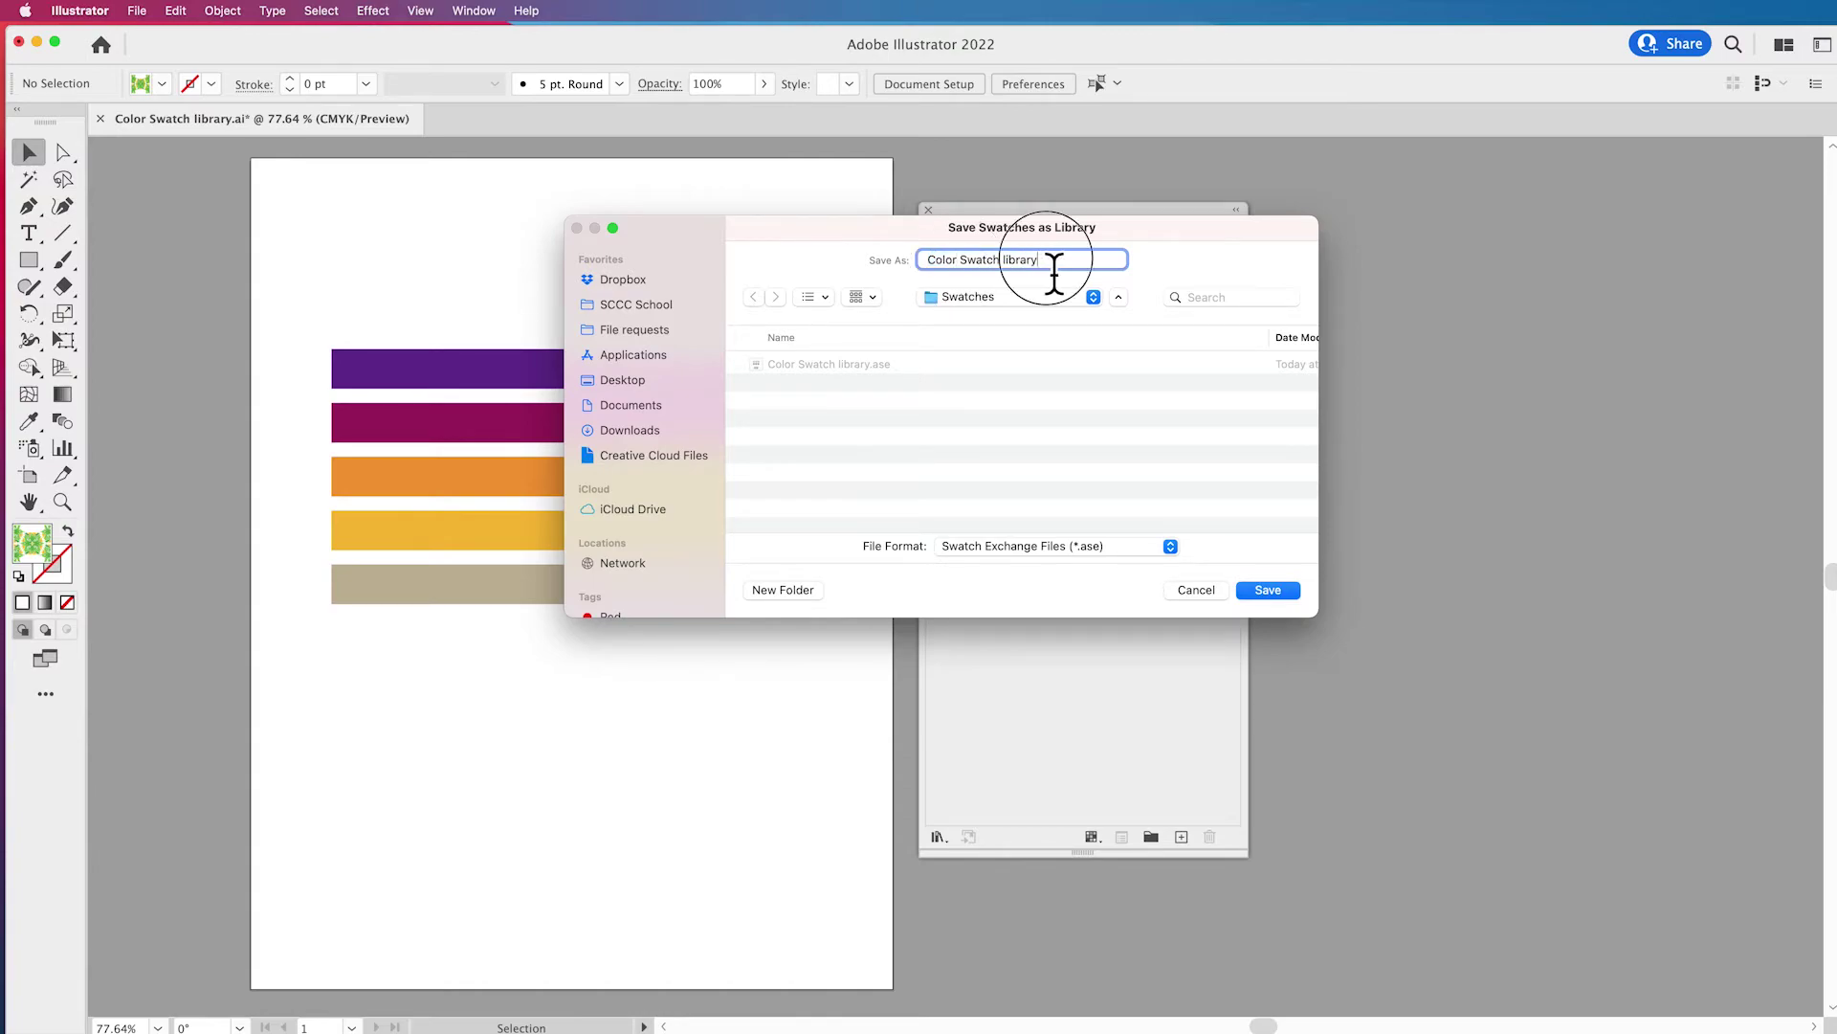
type("TEST")
left_click(971, 298)
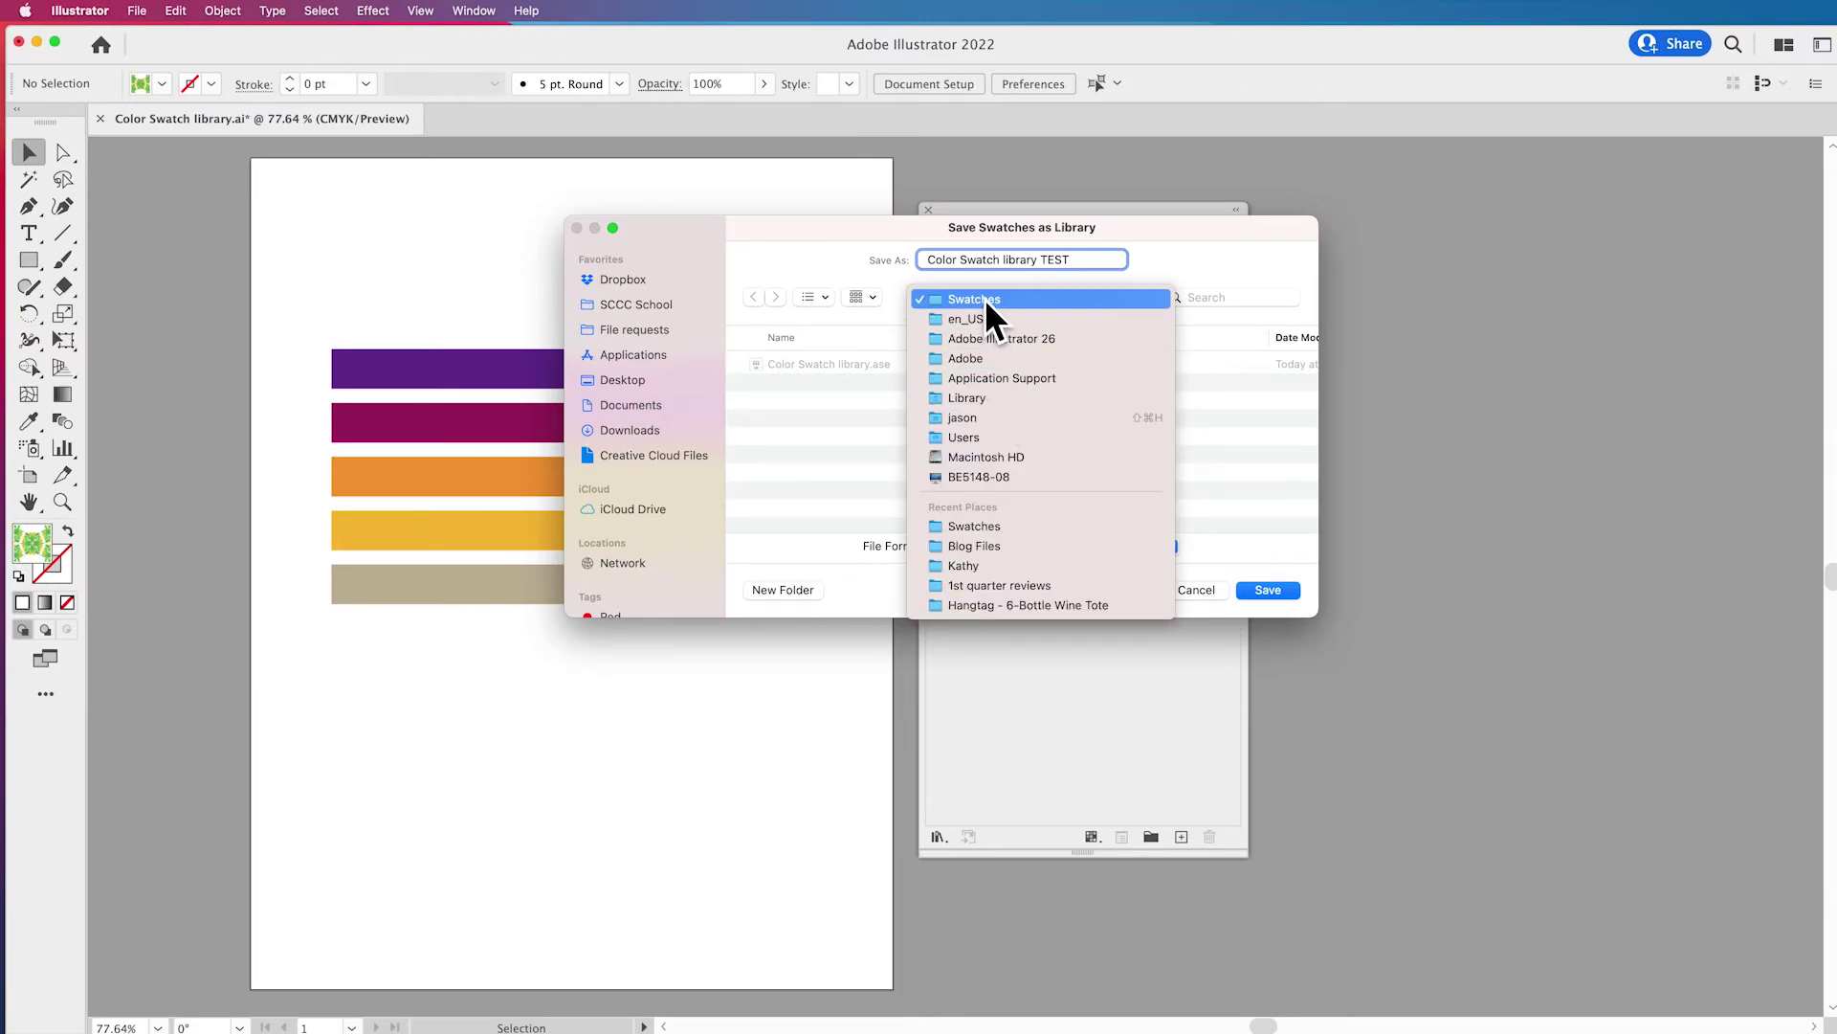
left_click(985, 298)
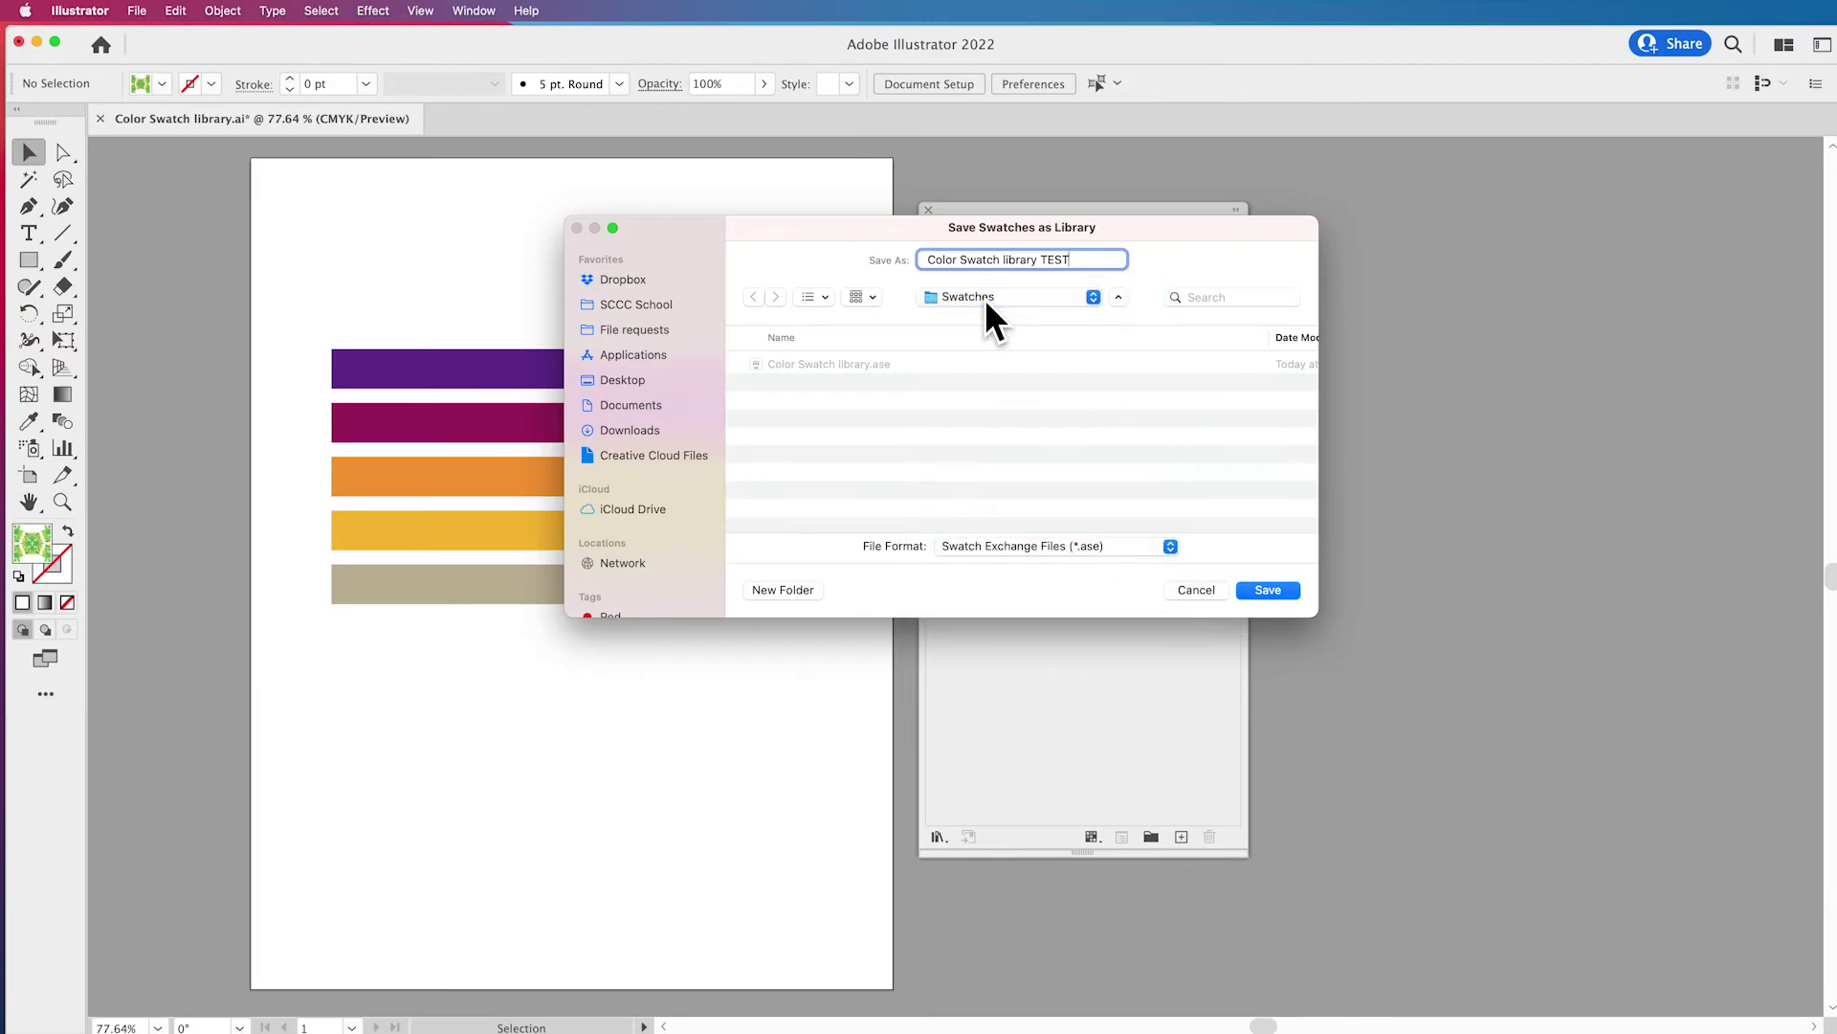
left_click(1261, 590)
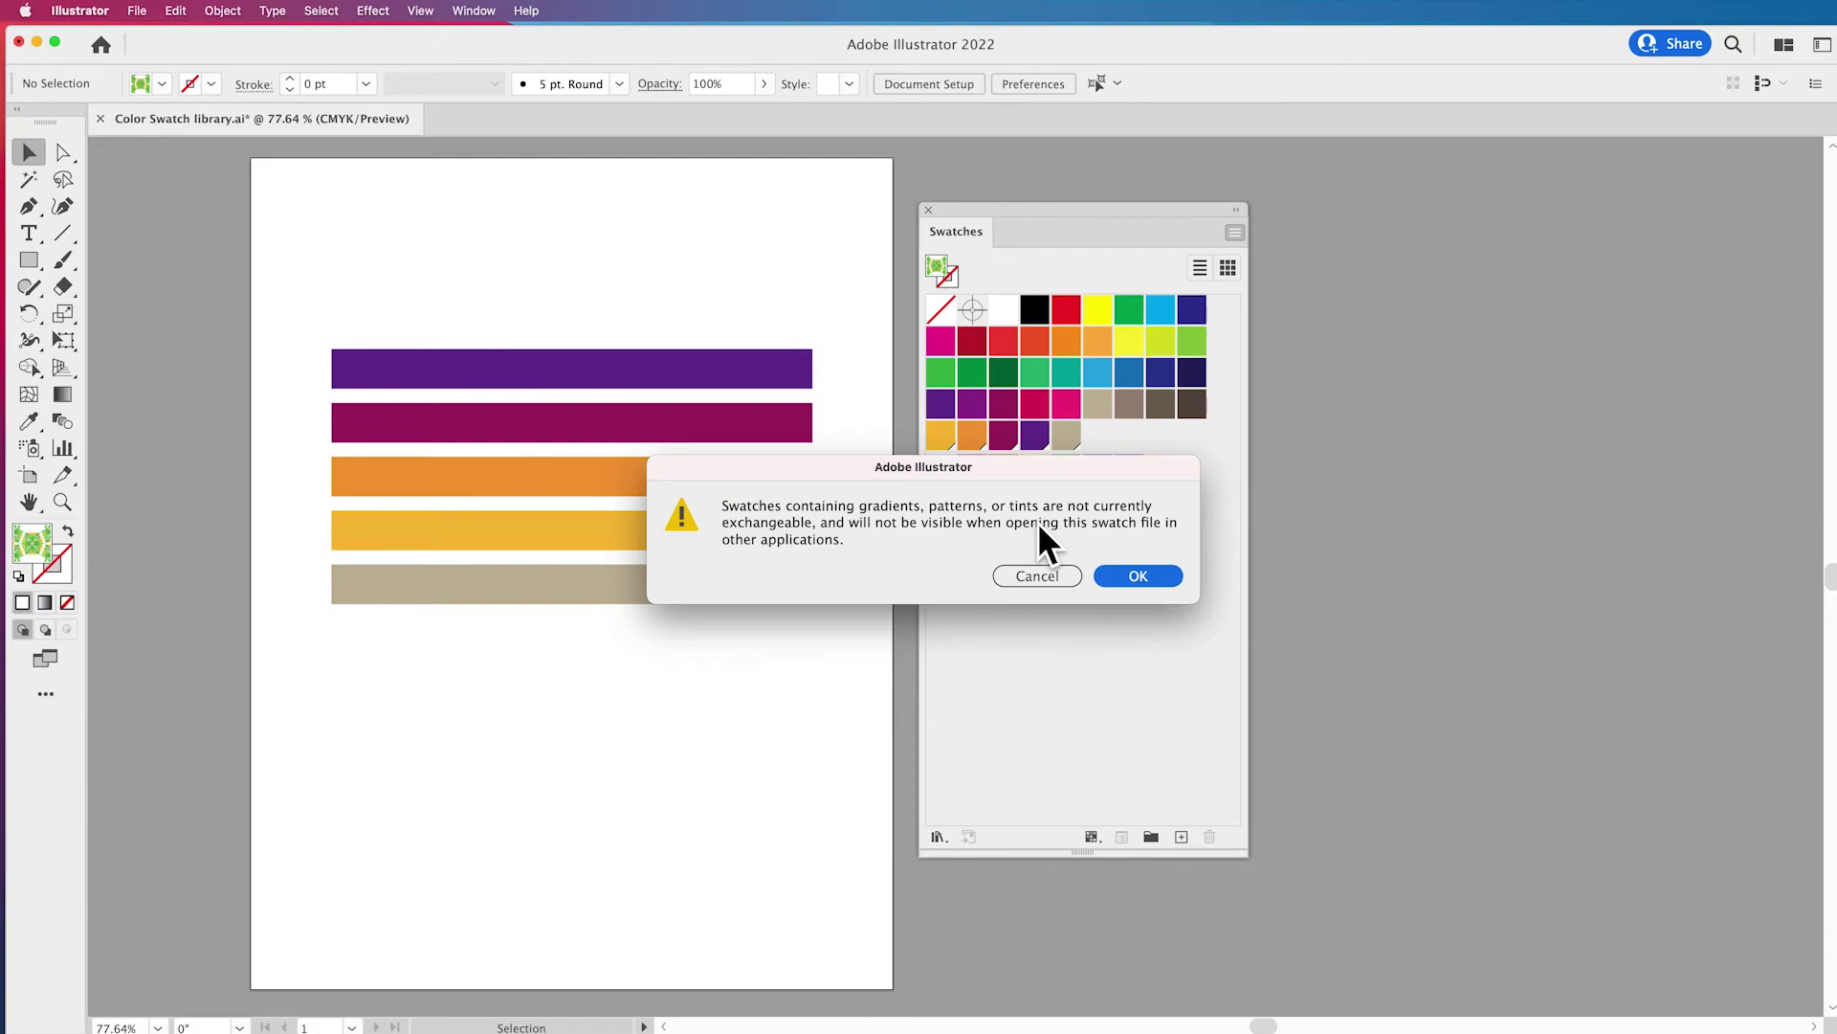
left_click(1137, 577)
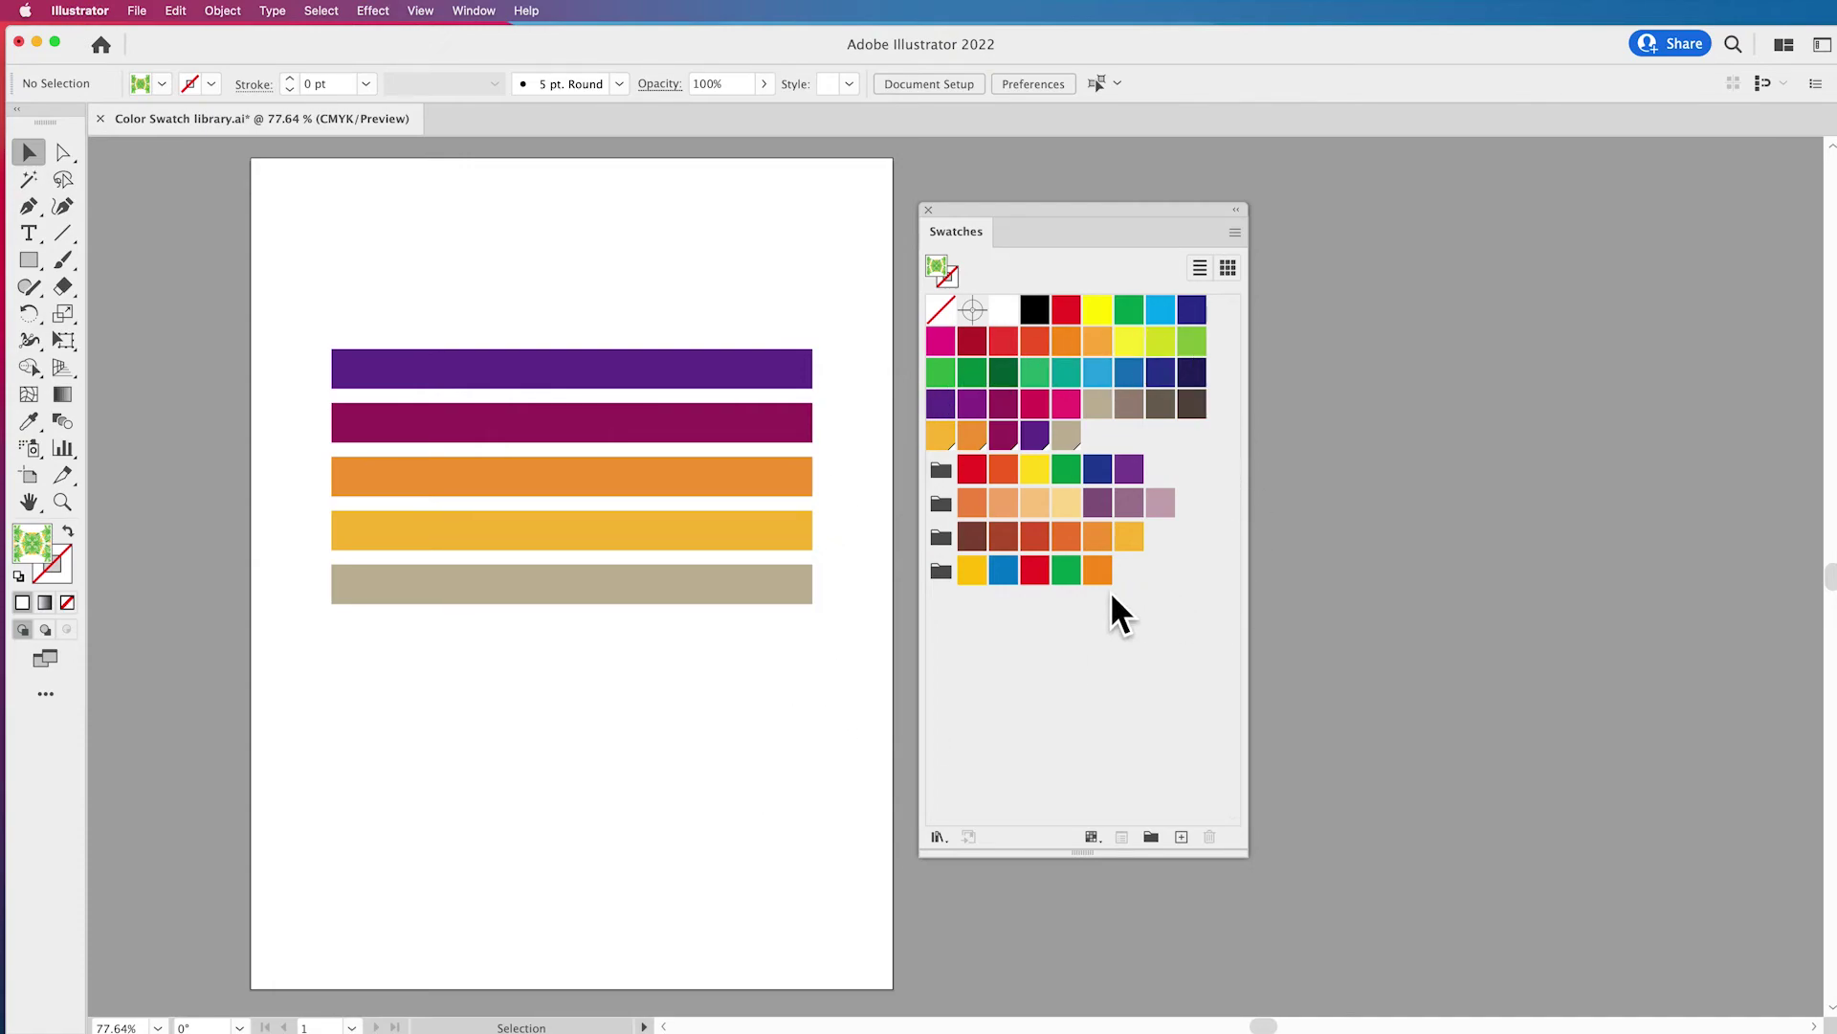
Open the user-defined Color Swatch library TEST and drag its panel taller to show all groups.
left_click(1235, 233)
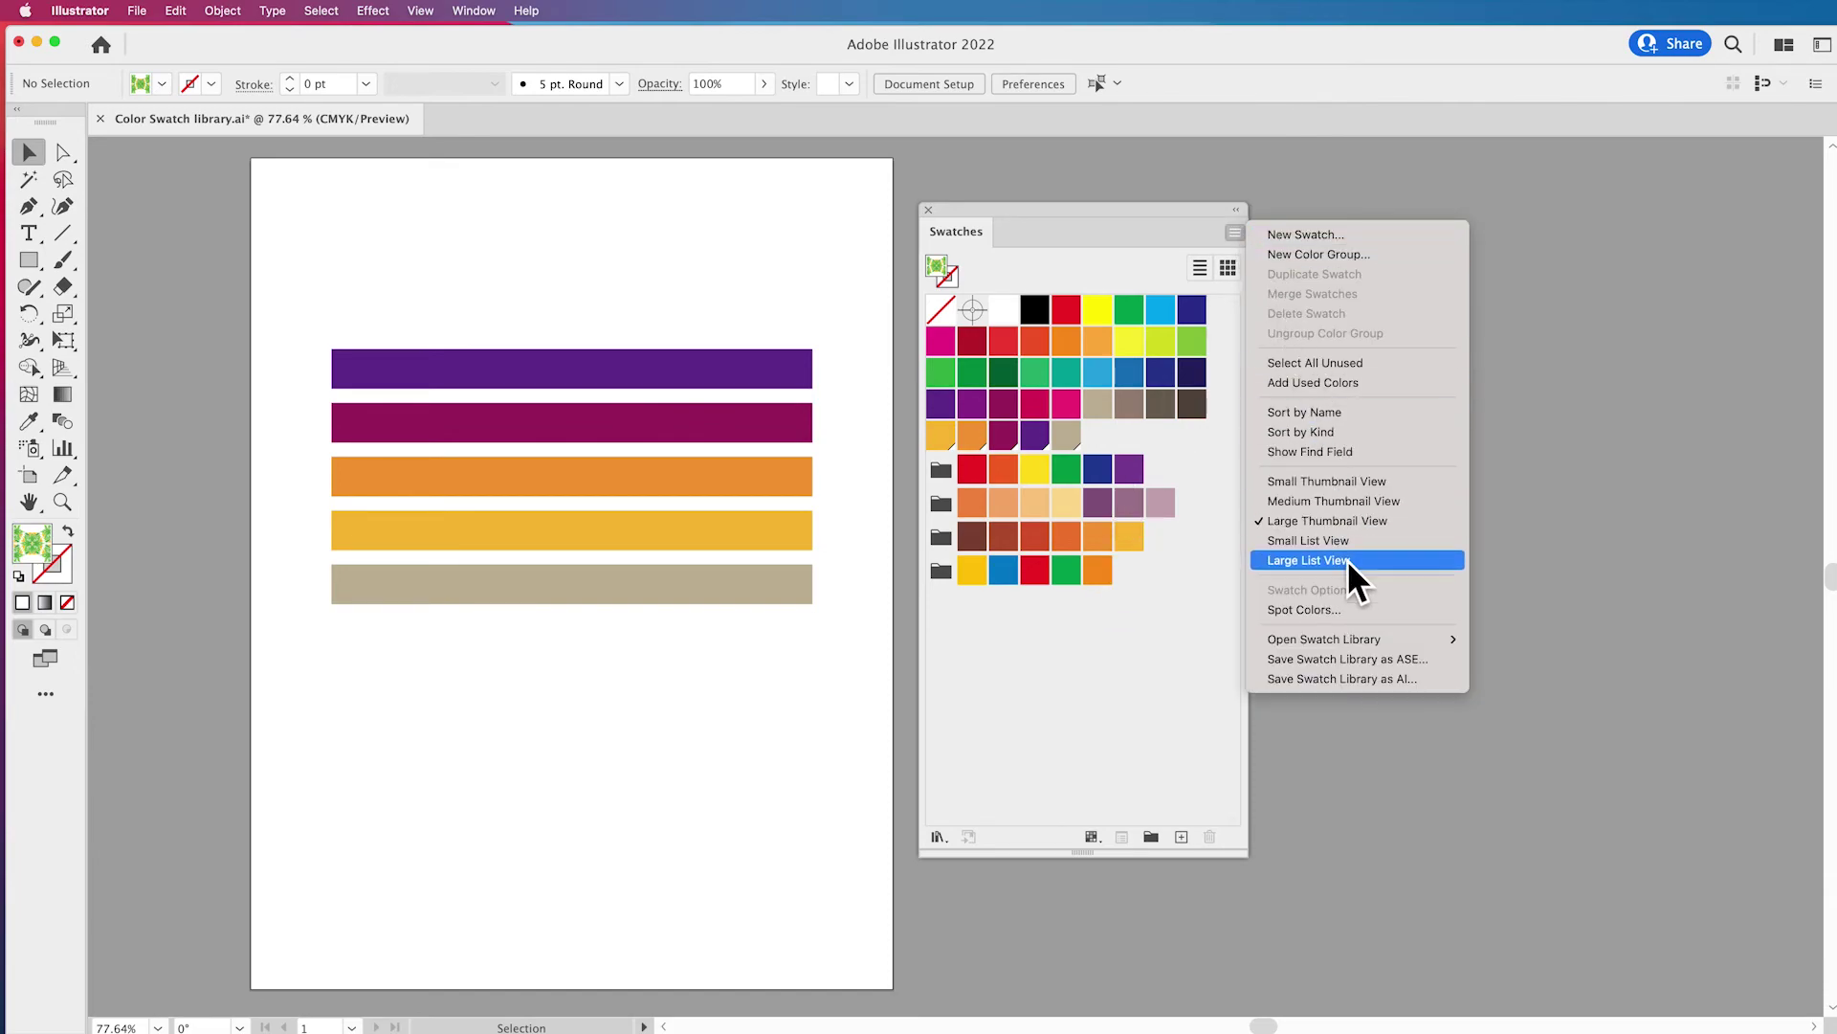
mouse_move(1349, 639)
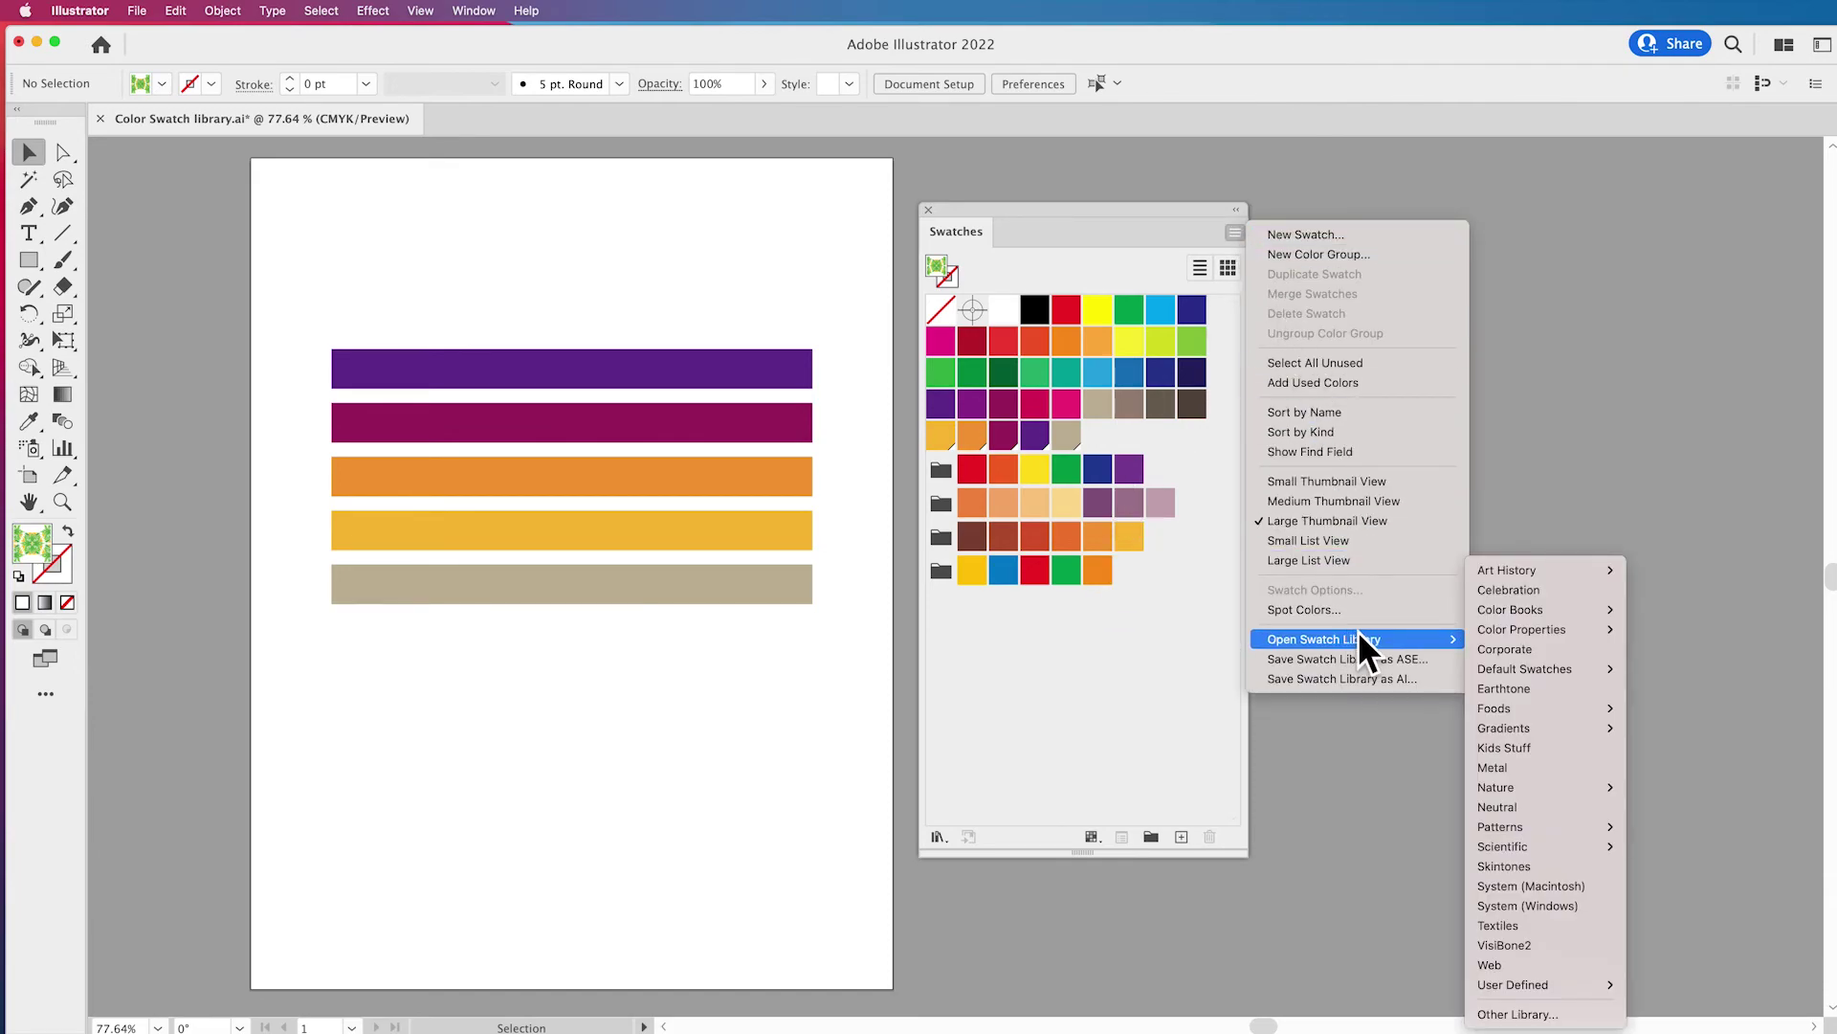
mouse_move(1528, 978)
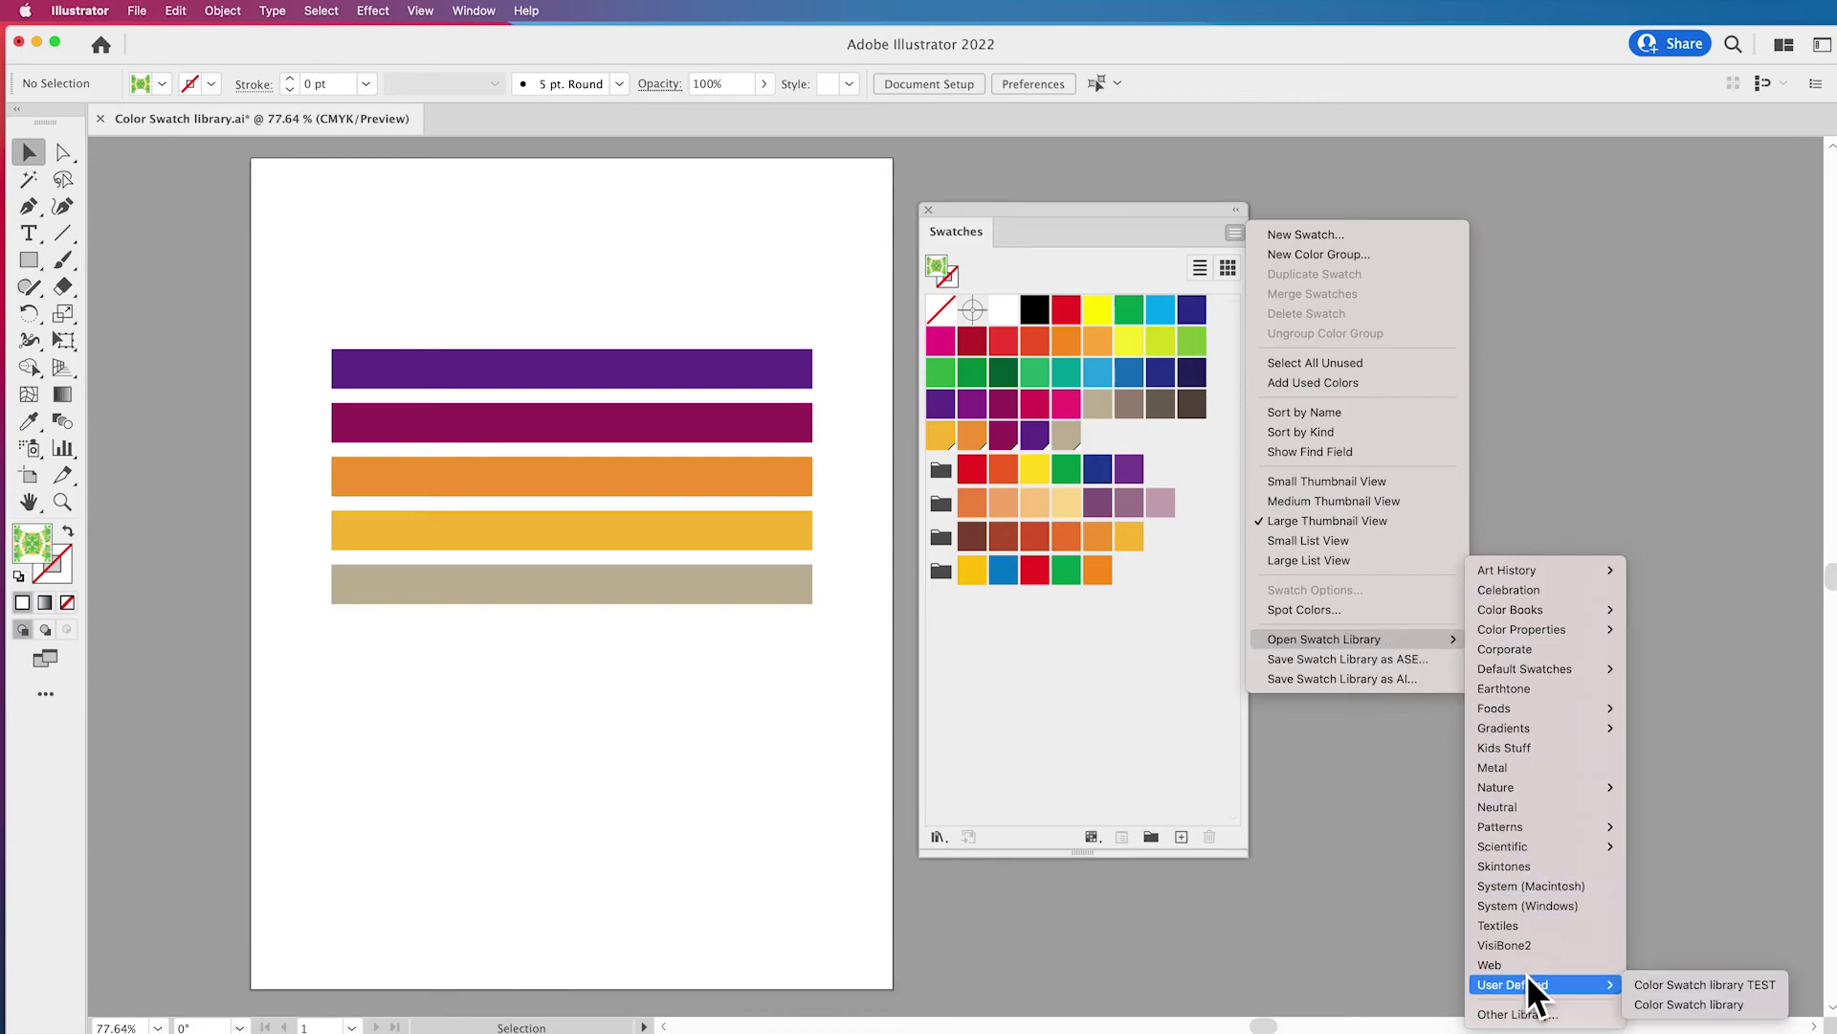
left_click(1666, 984)
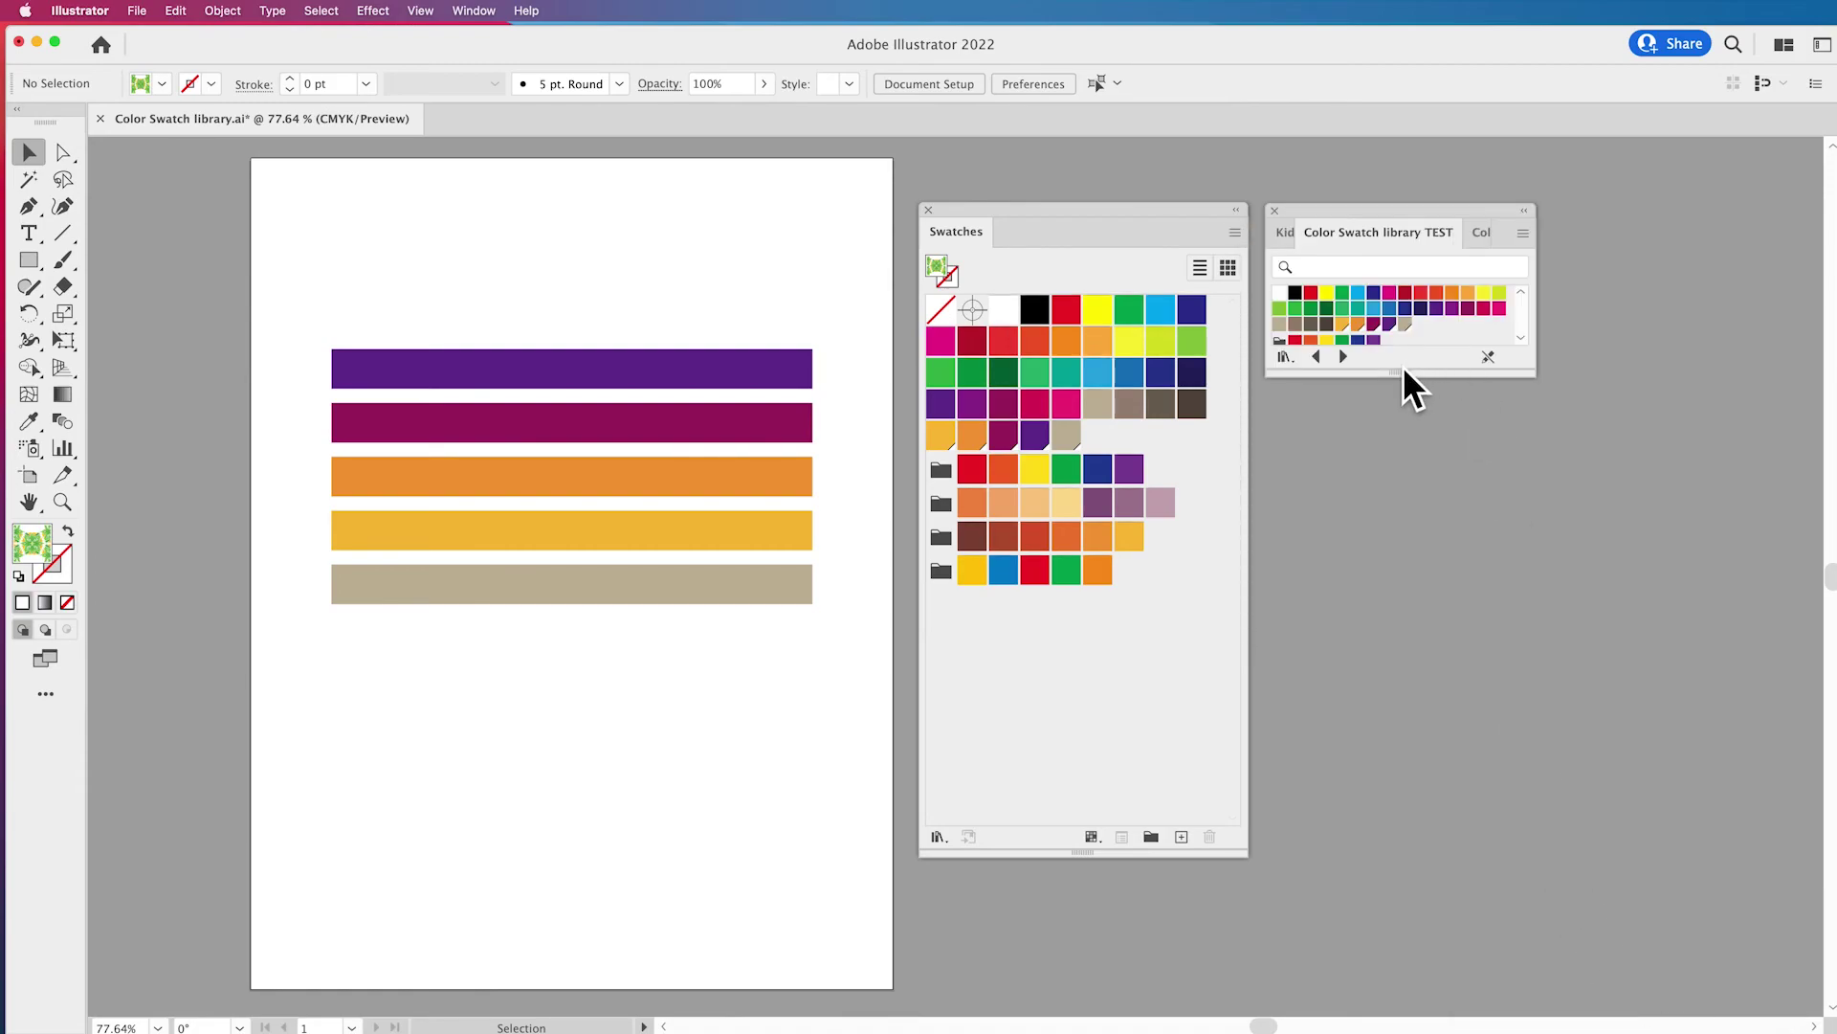
left_click_drag(1404, 370, 1406, 543)
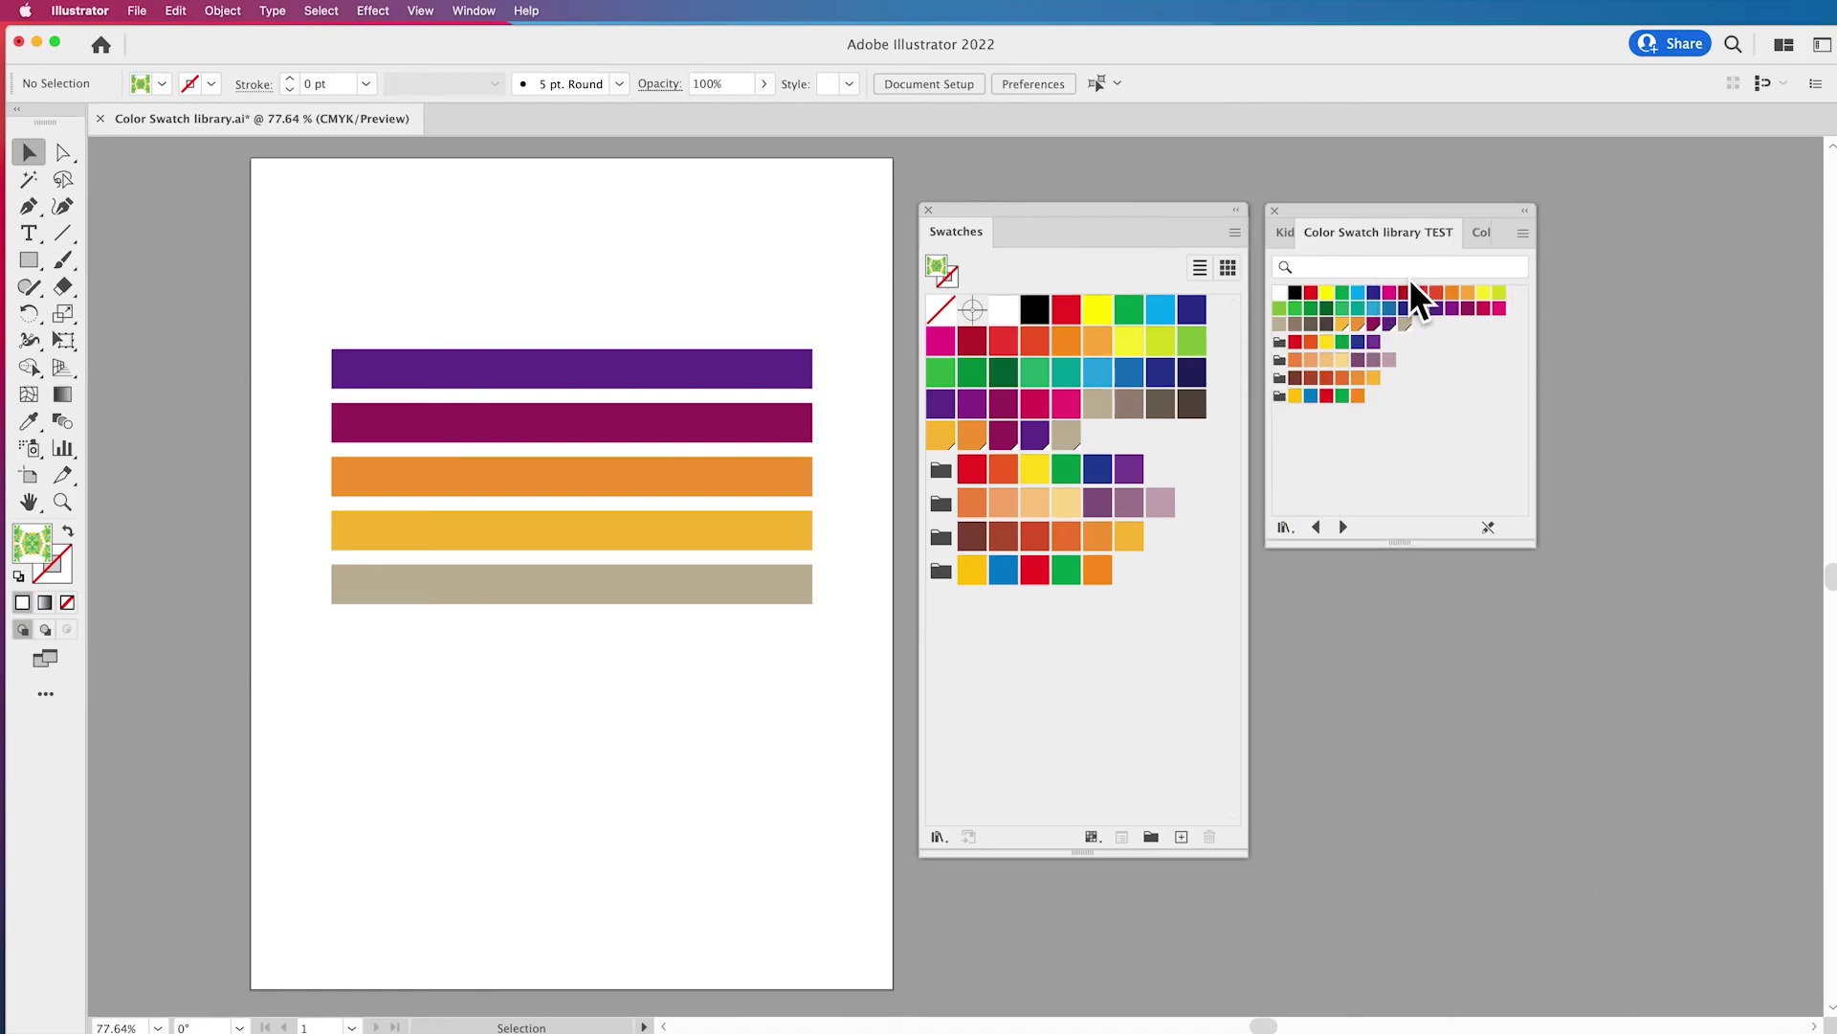